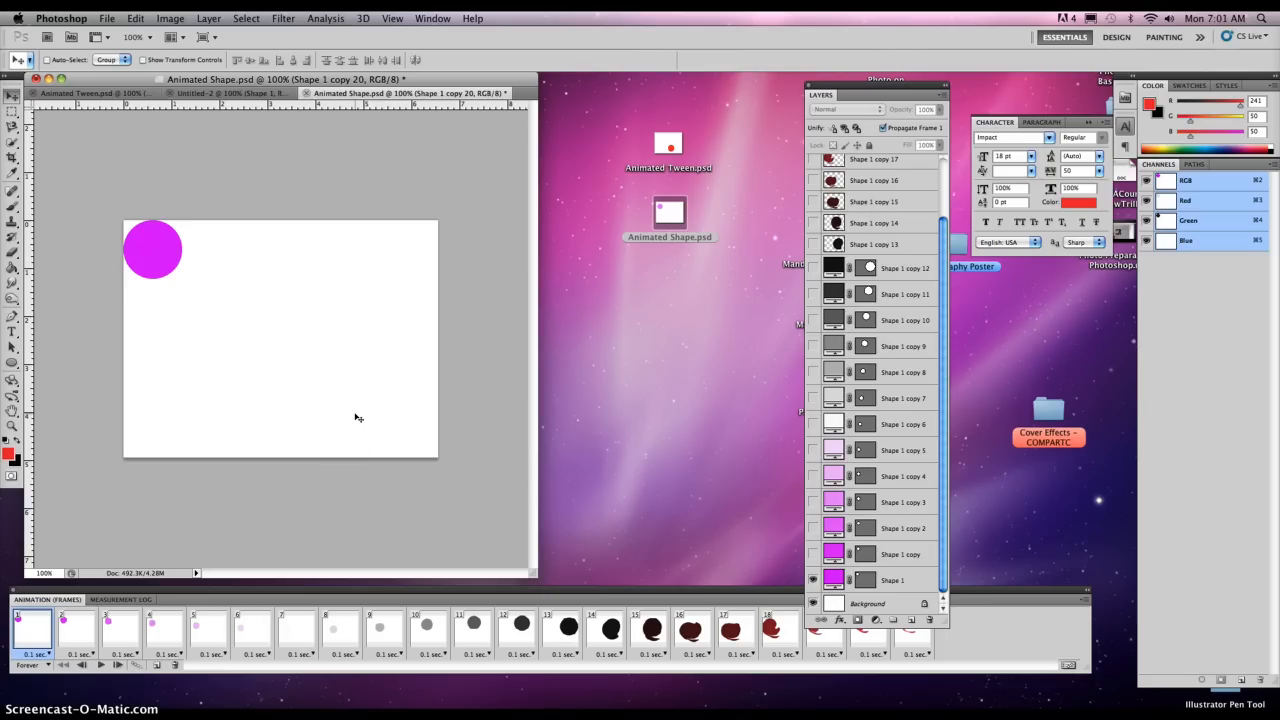
Preview the sample shape animation and examine which layer is visible in each of frames 1 to 3
left_click(100, 665)
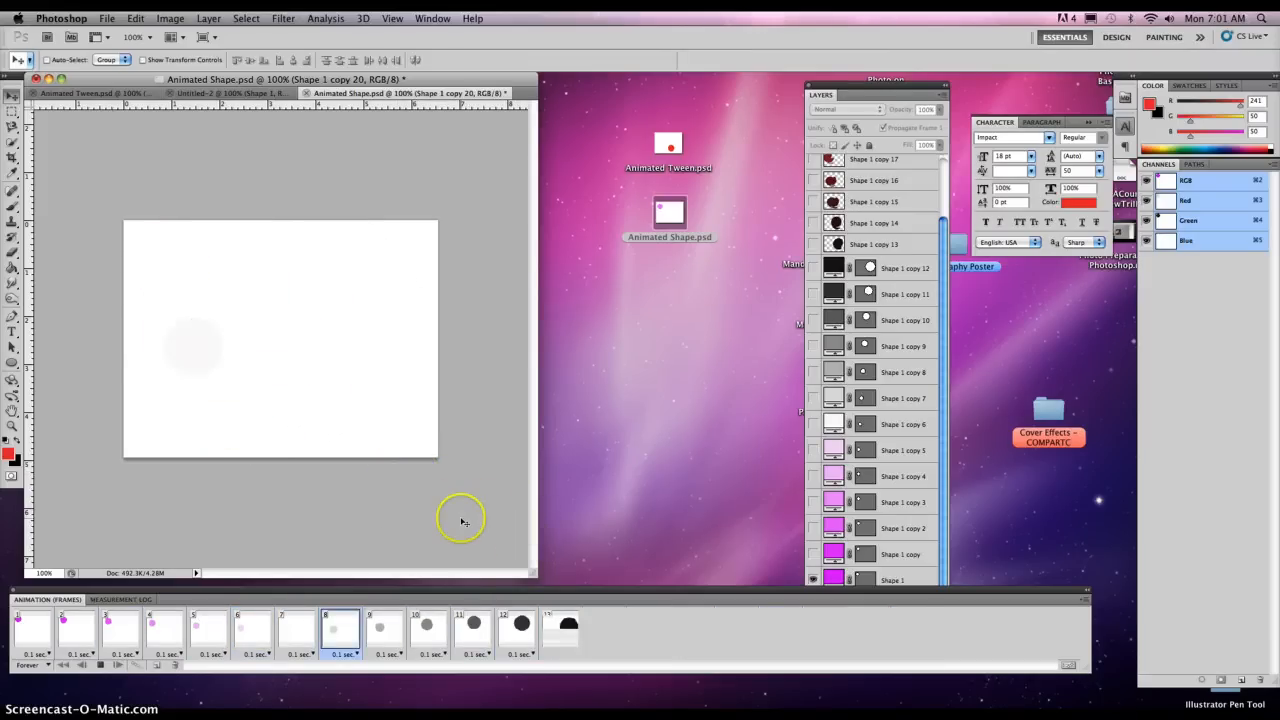
left_click(33, 640)
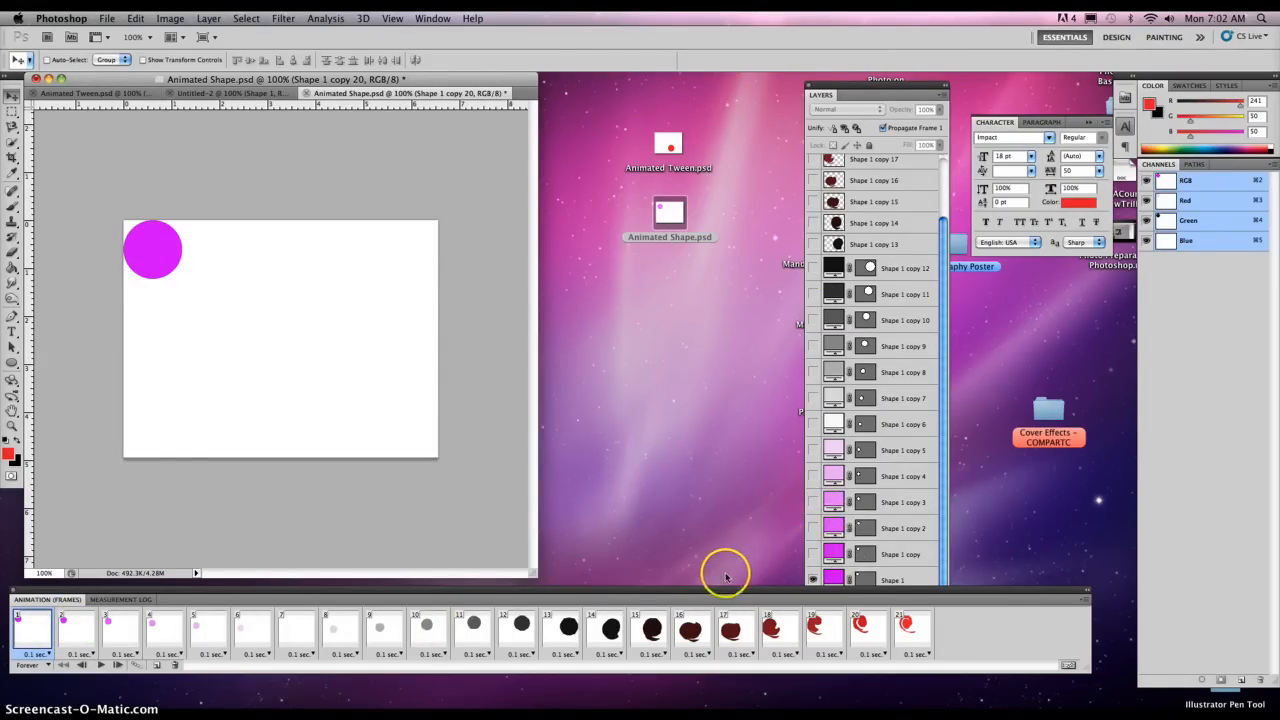
left_click(77, 630)
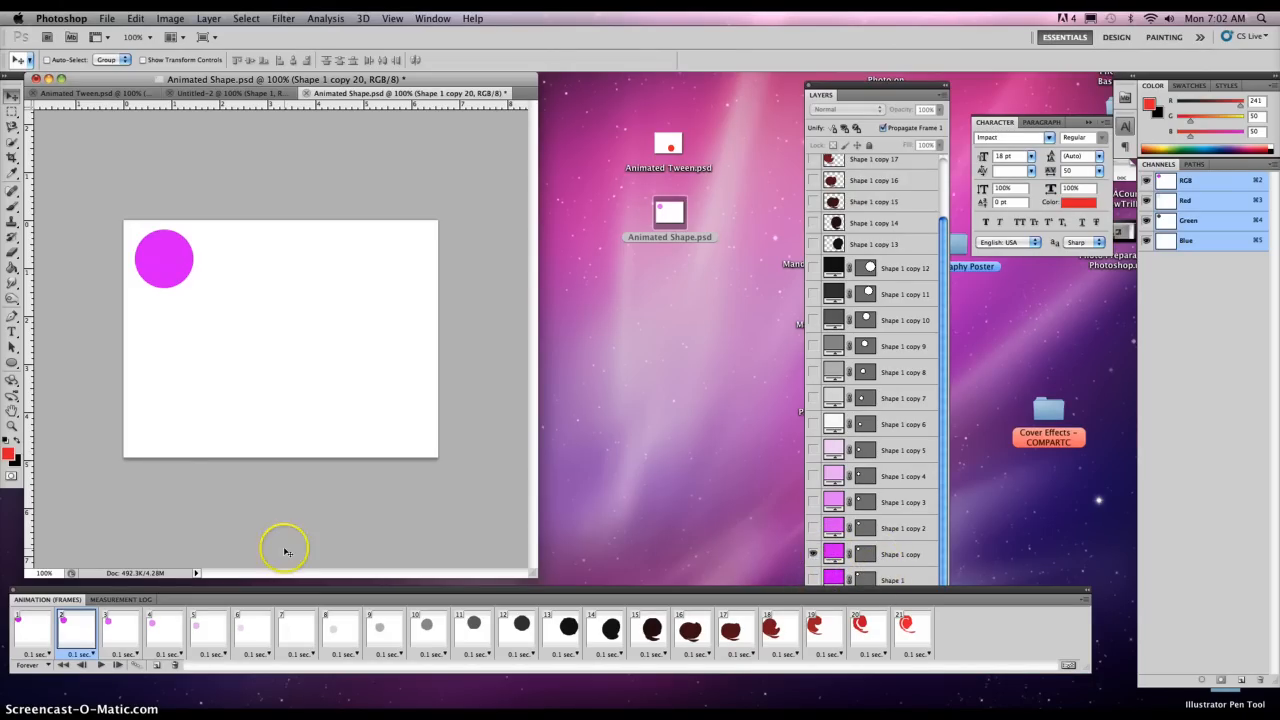
left_click(127, 634)
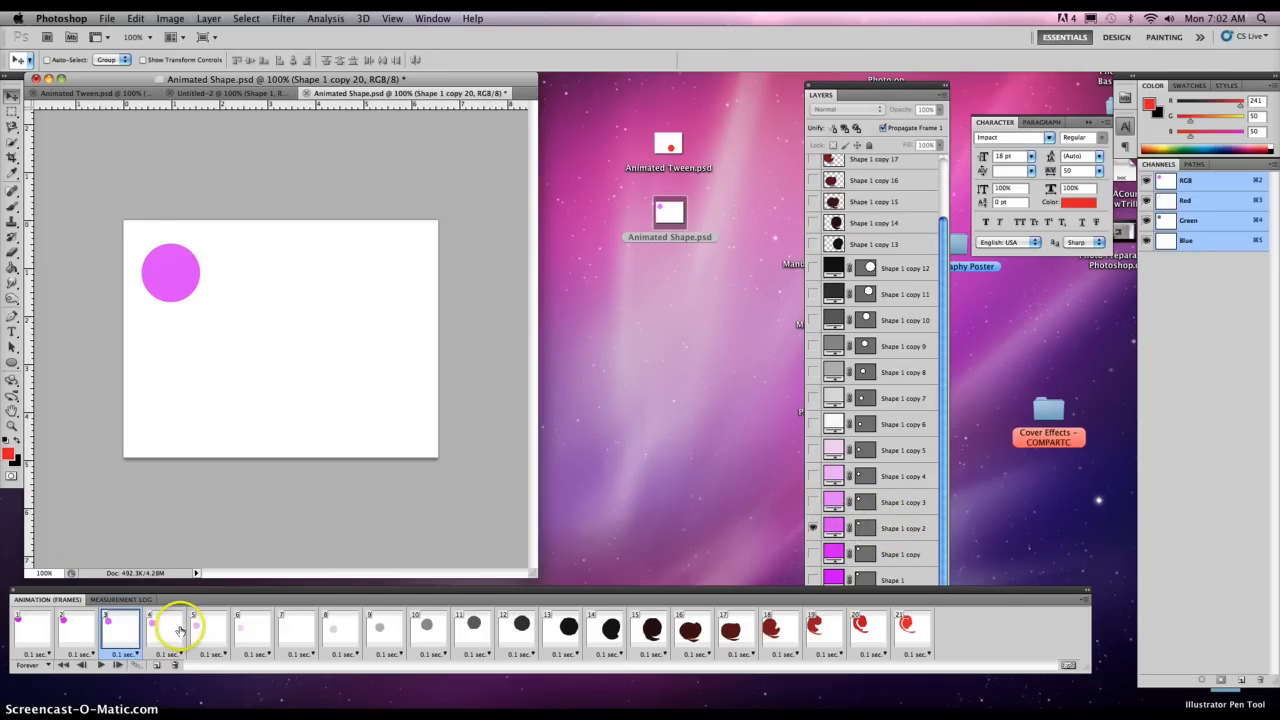
Compare the first frames and briefly show the Shape 1 copy 2 layer in frame 2 before hiding it again
left_click(30, 632)
left_click(76, 627)
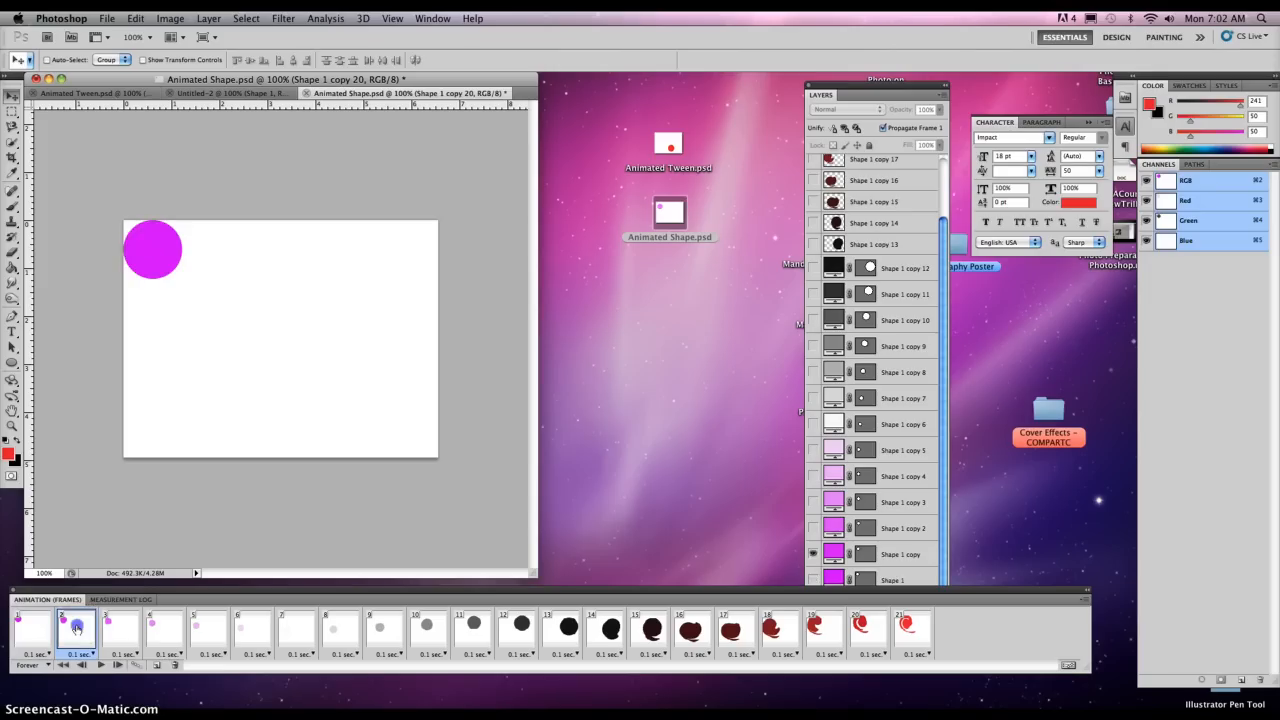
left_click(128, 630)
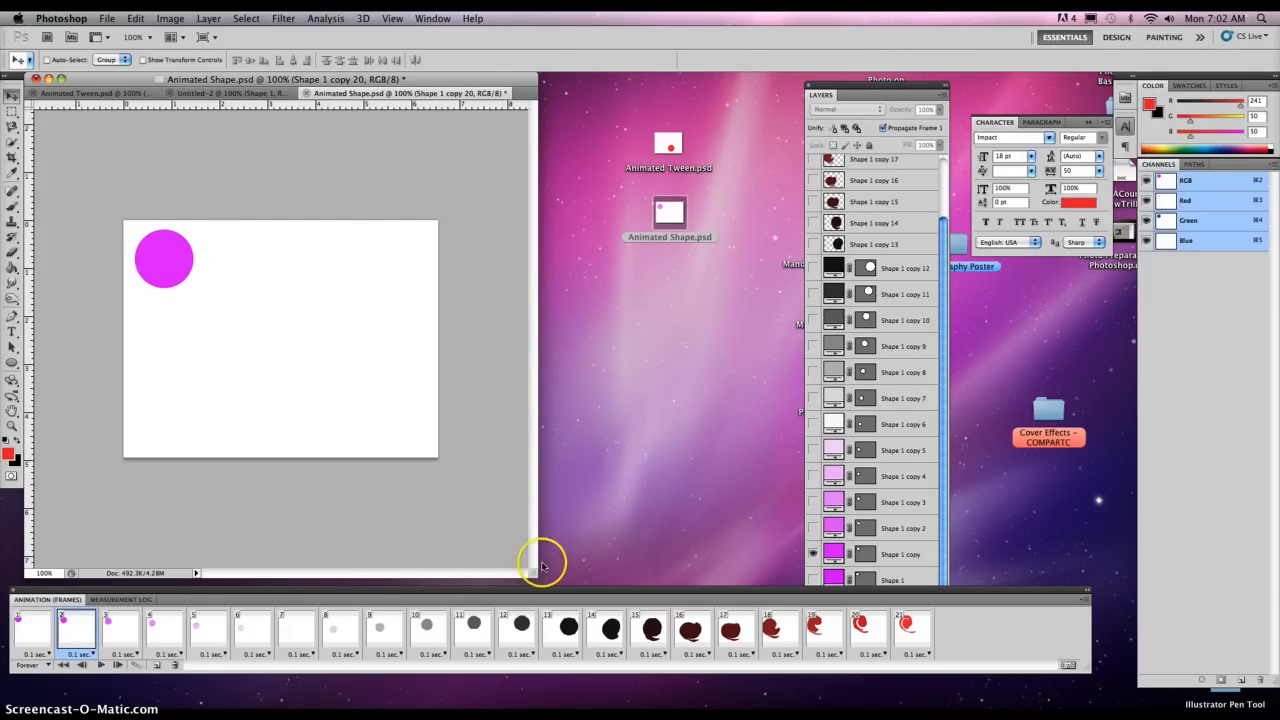
left_click(813, 528)
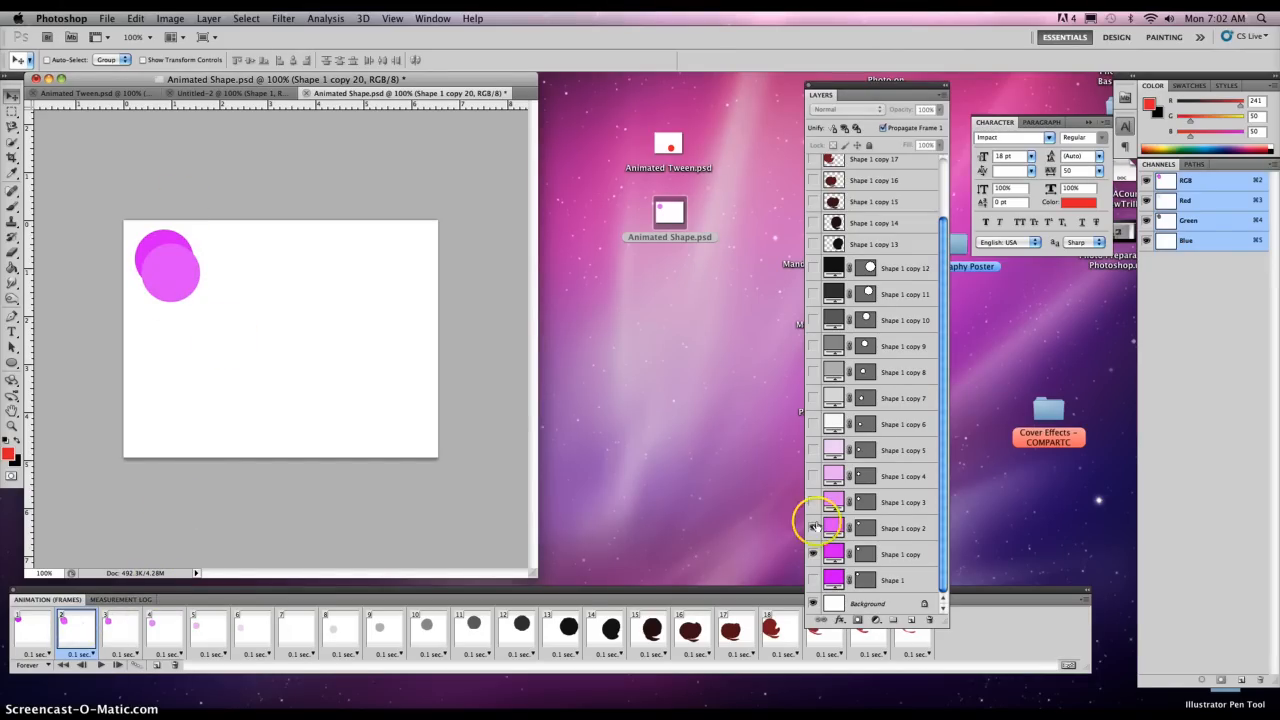
left_click(813, 528)
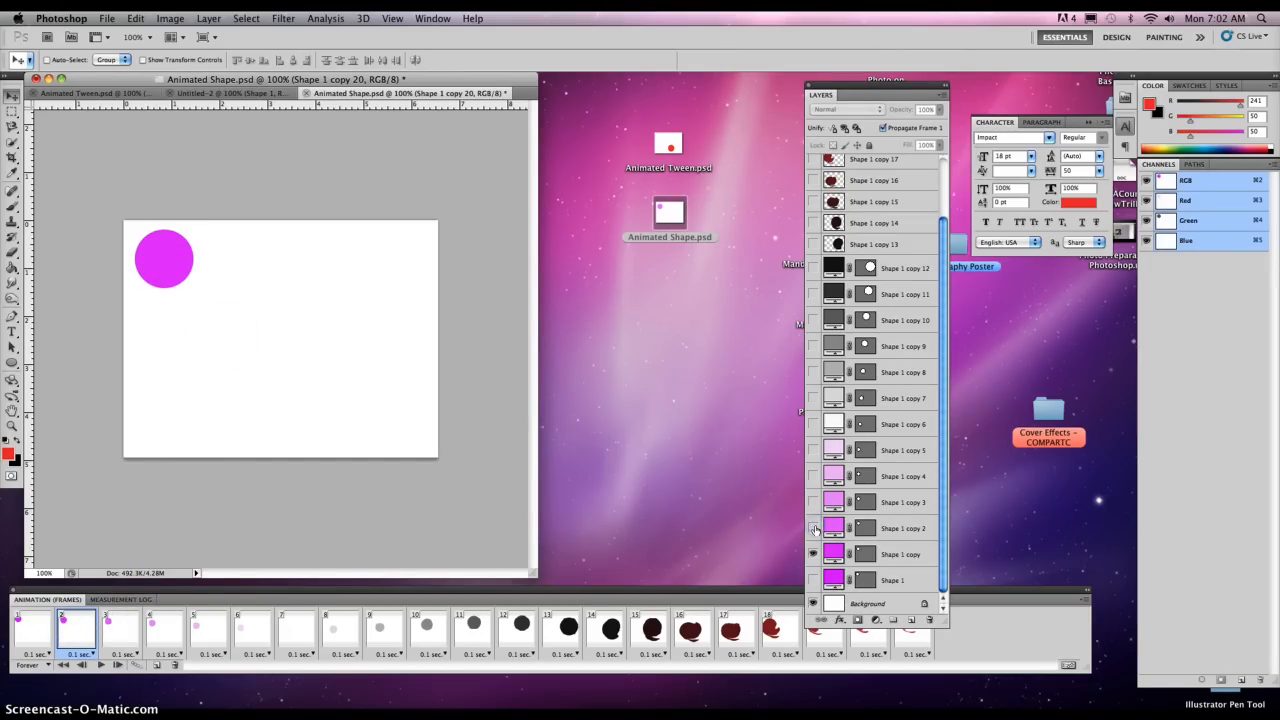
Step through the sample's frames from 3 to 21, examining the shape and visible layer in each, and return to frame 1
left_click(124, 630)
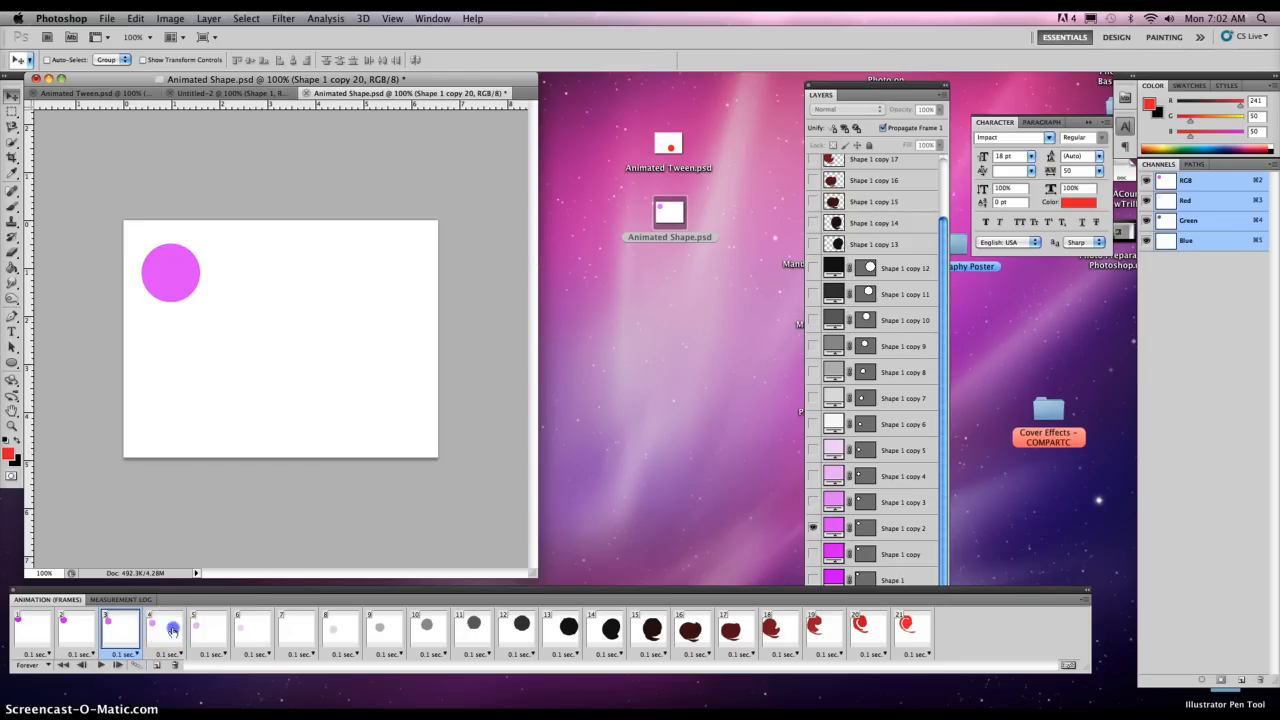
left_click(172, 630)
left_click(210, 630)
left_click(254, 630)
left_click(297, 630)
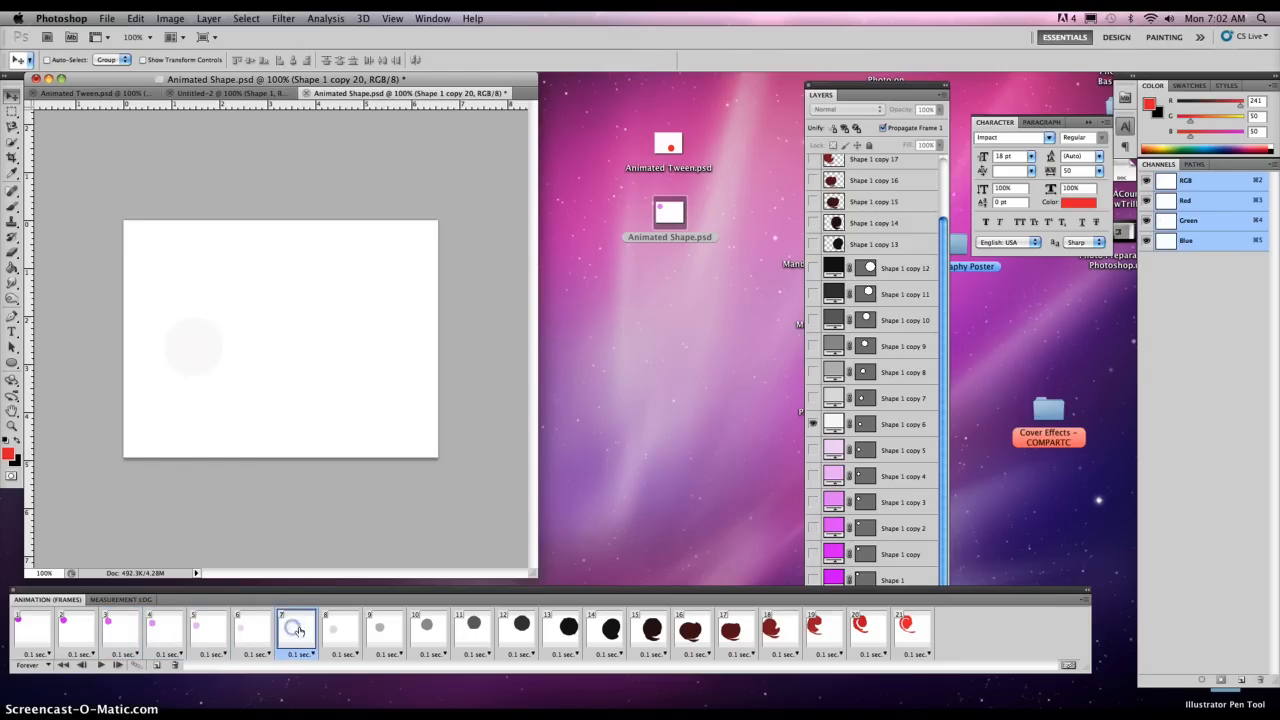
left_click(335, 630)
left_click(424, 628)
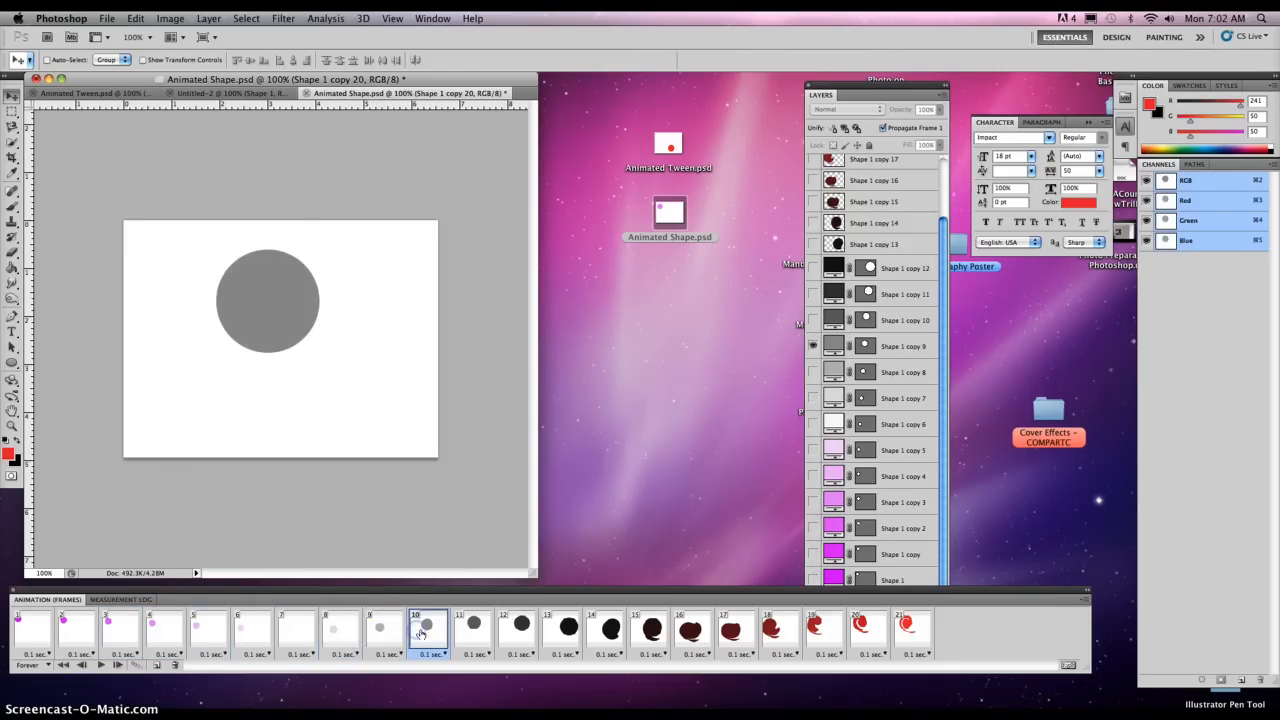
left_click(478, 630)
left_click(548, 628)
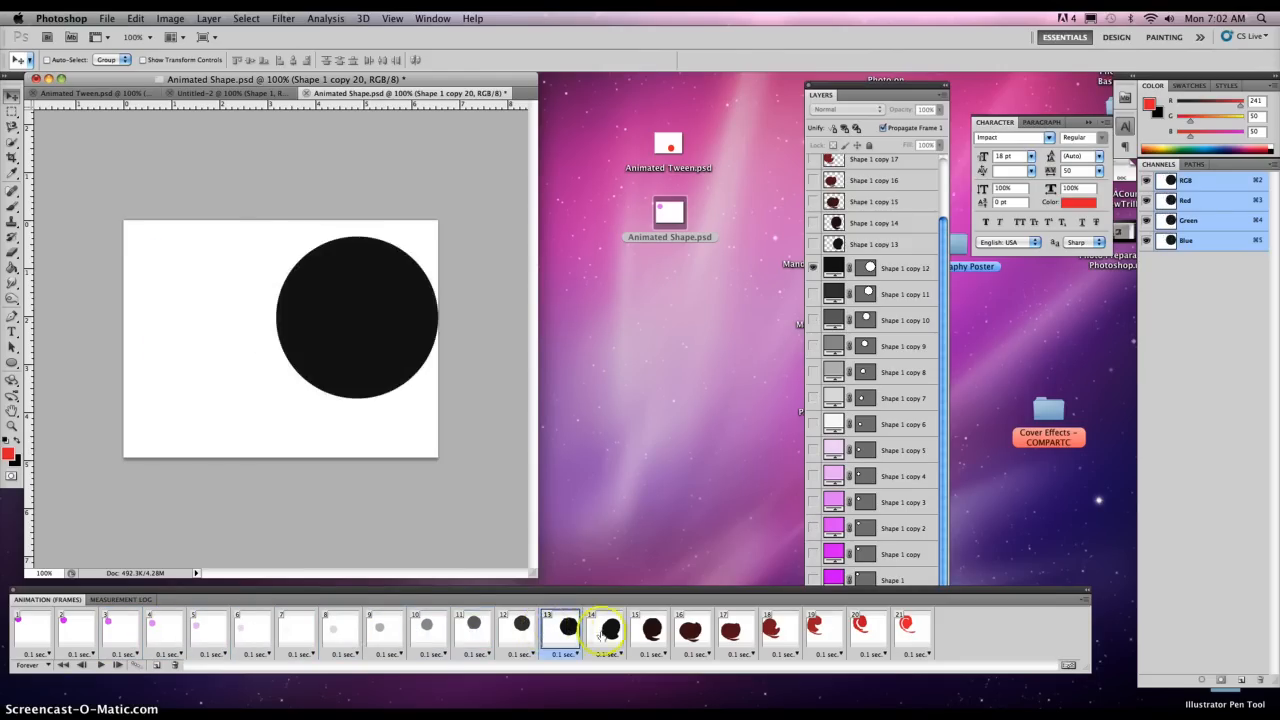
left_click(610, 628)
left_click(652, 630)
left_click(690, 630)
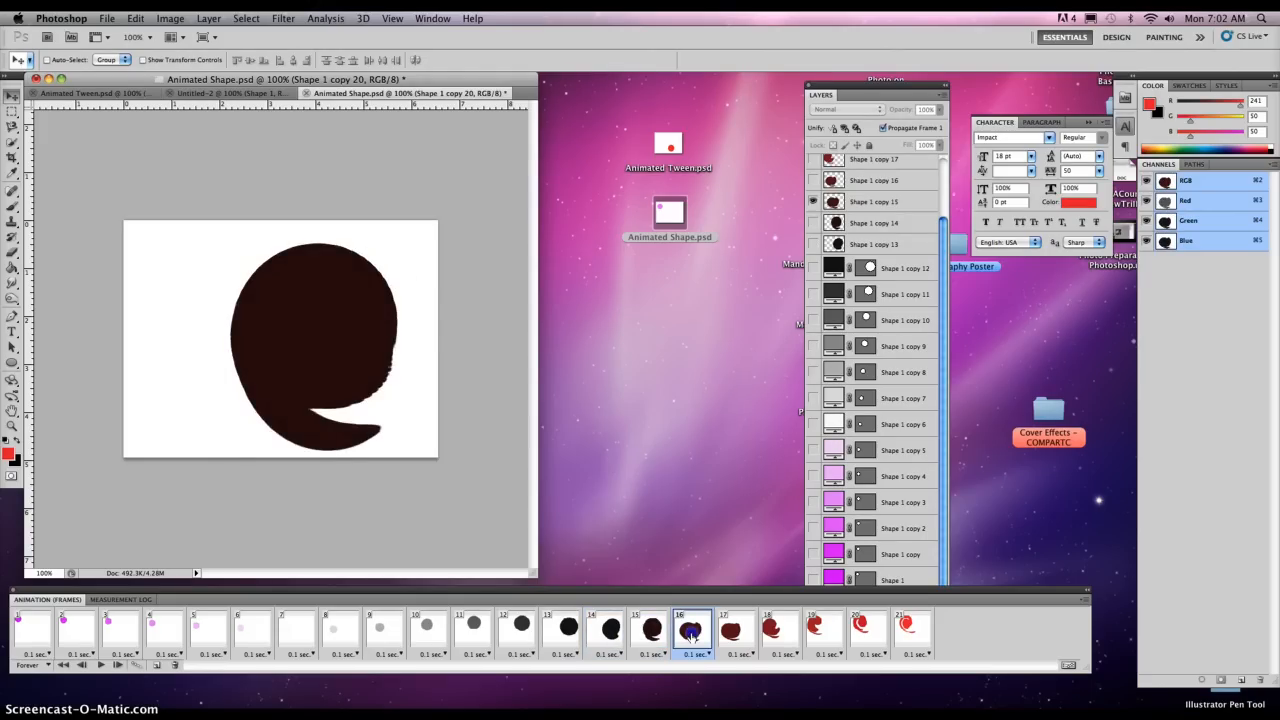
left_click(735, 632)
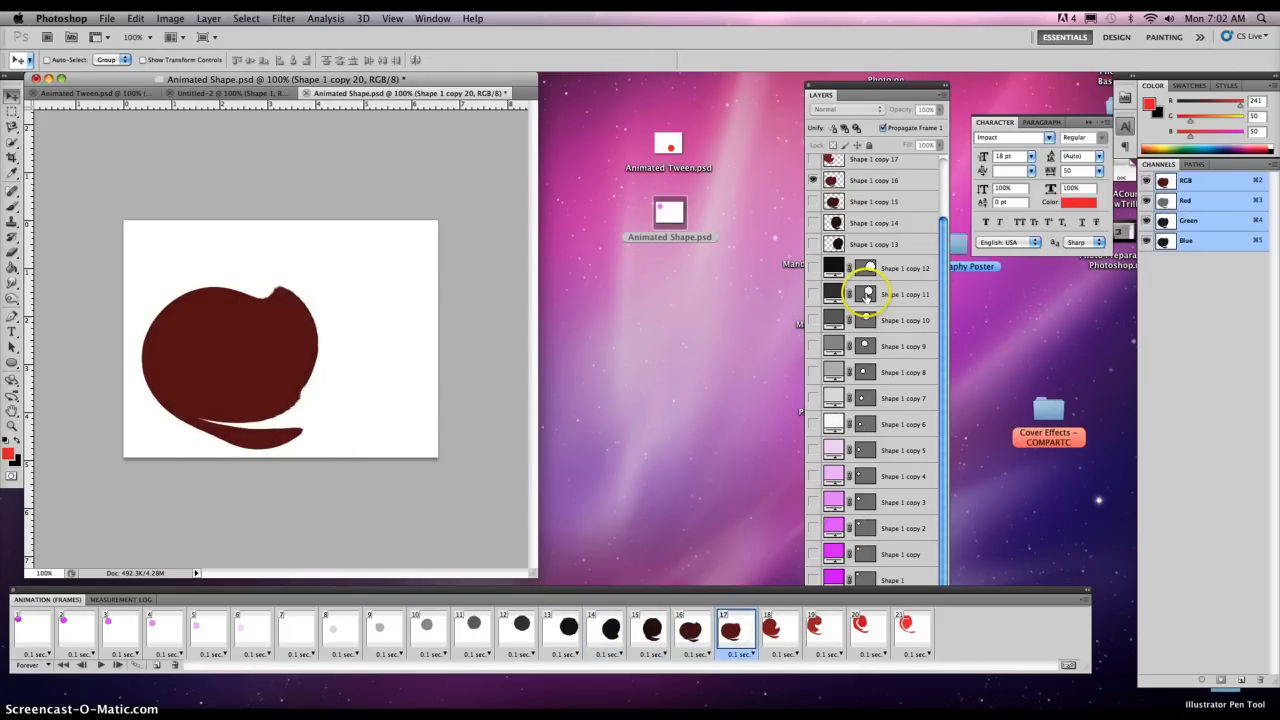
left_click(778, 632)
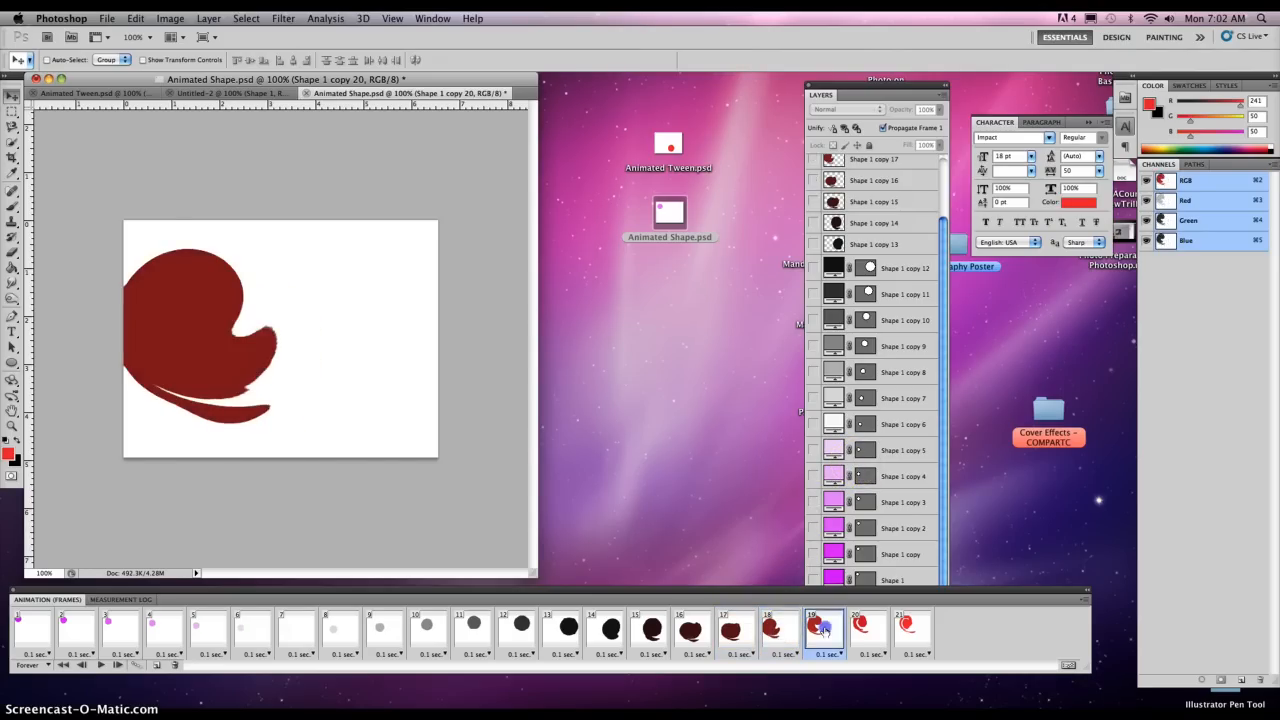
left_click(818, 628)
left_click(862, 628)
left_click(910, 630)
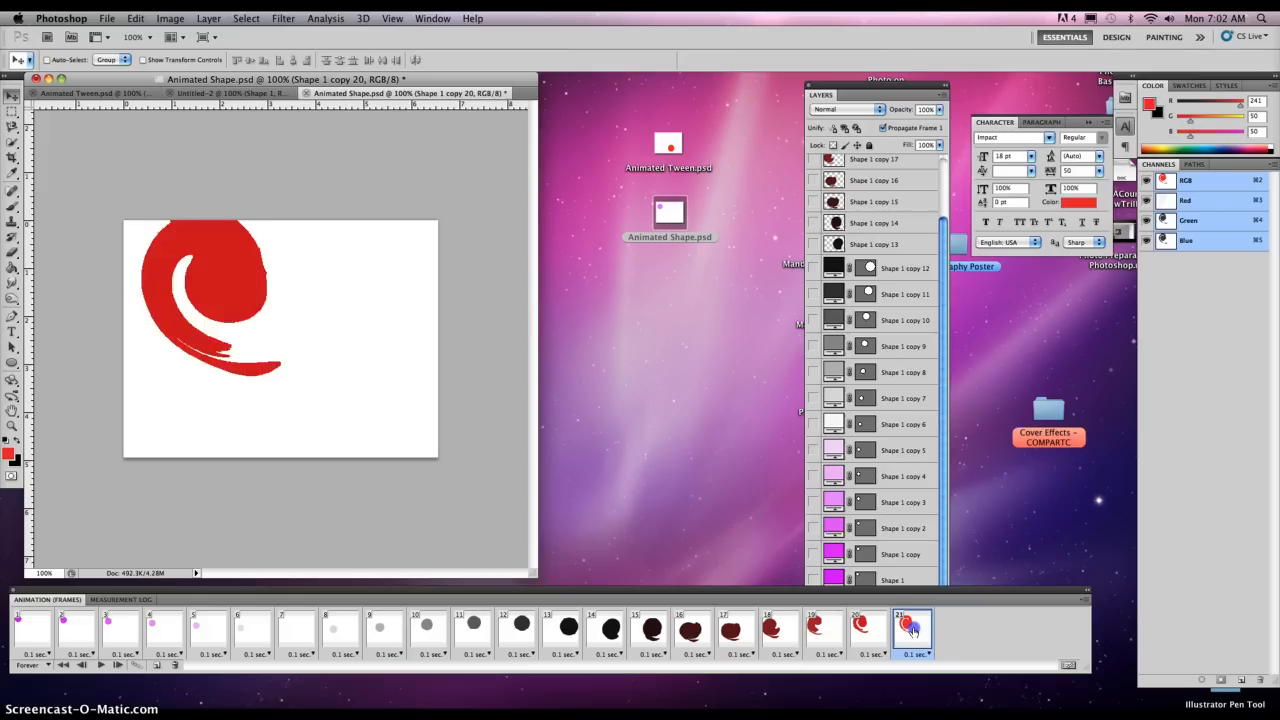
left_click(36, 632)
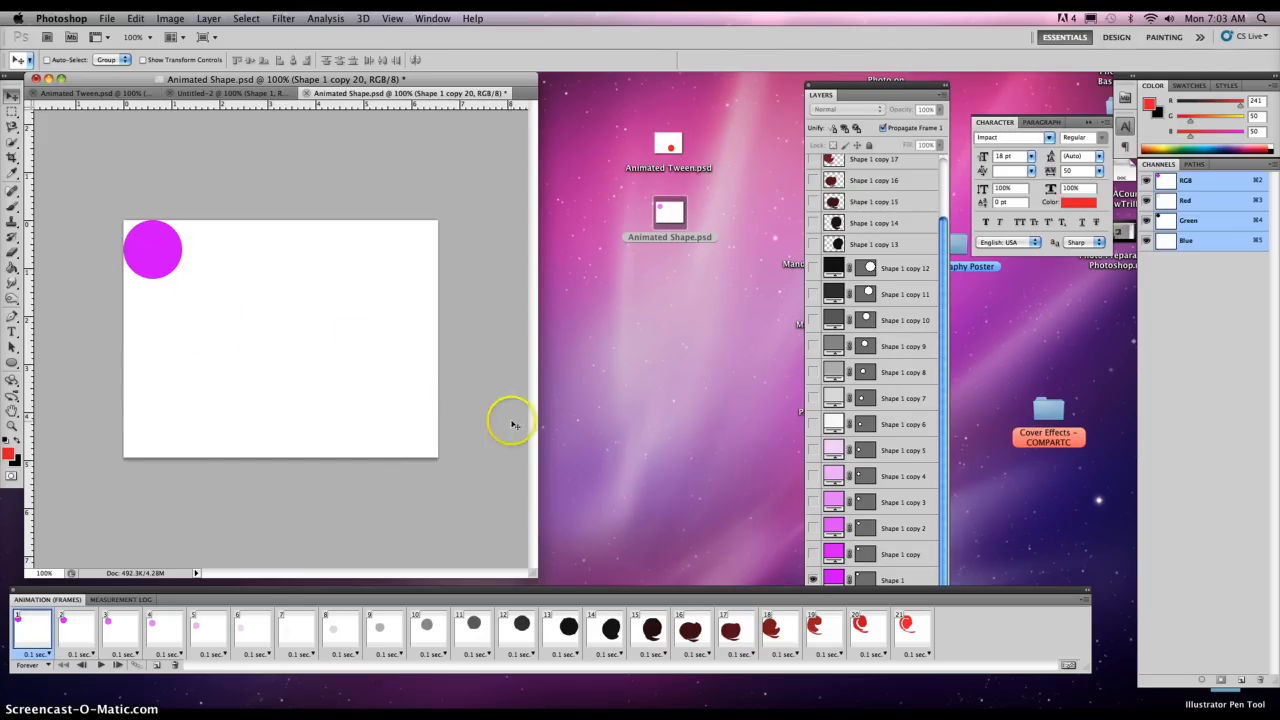
Create a new 500 by 500 pixel RGB document at 72 pixels/inch with a white background
left_click(104, 19)
left_click(118, 36)
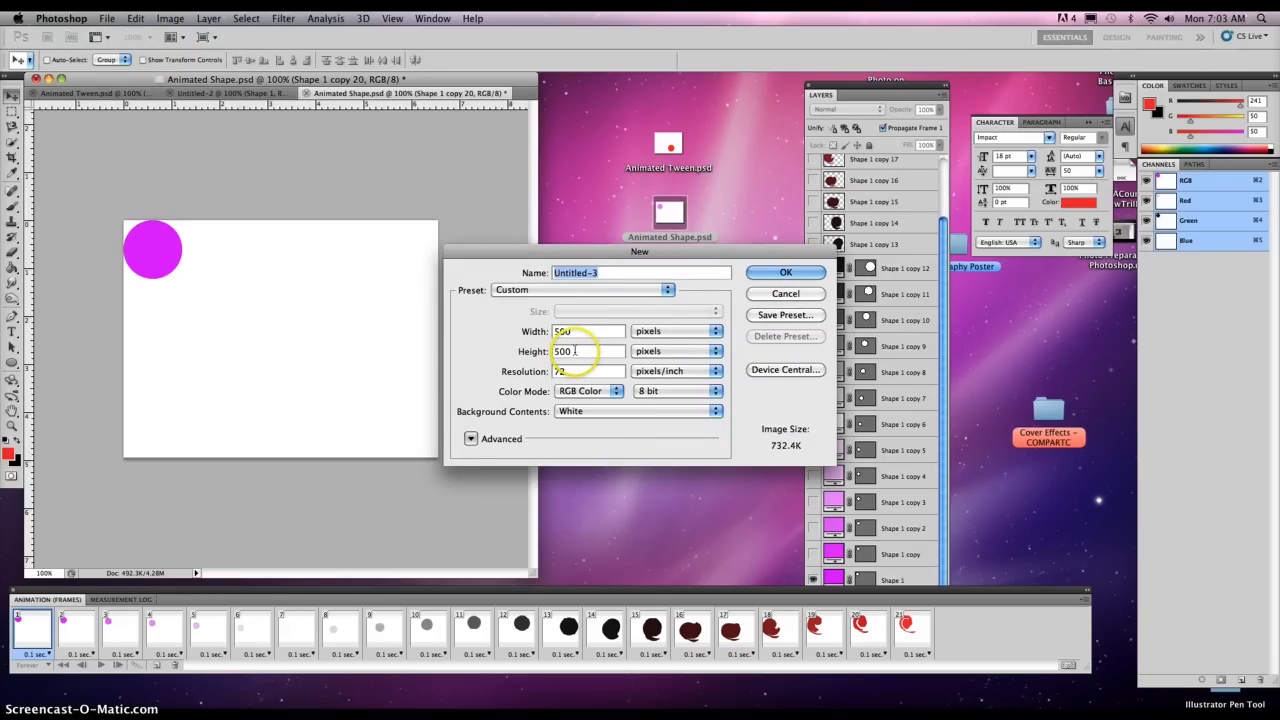
left_click(780, 273)
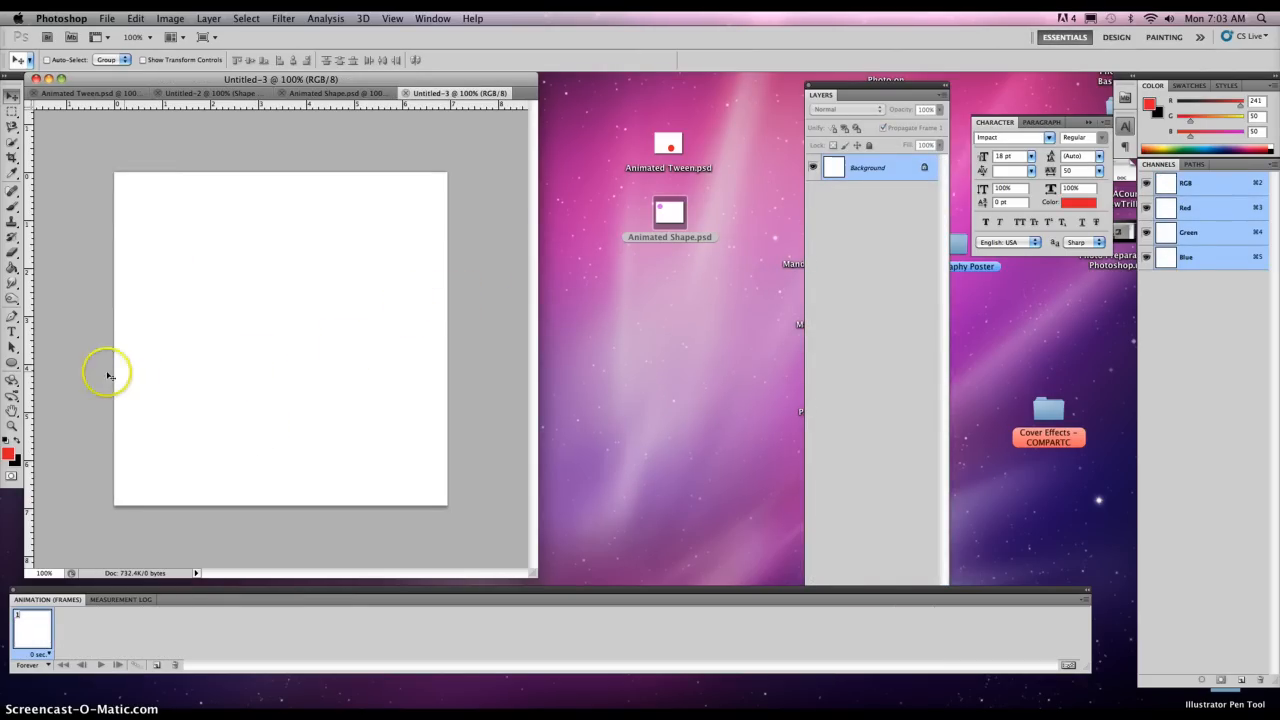
Draw an ellipse shape in the canvas's upper-left corner and set its fill colour to green 83f132
left_click(13, 361)
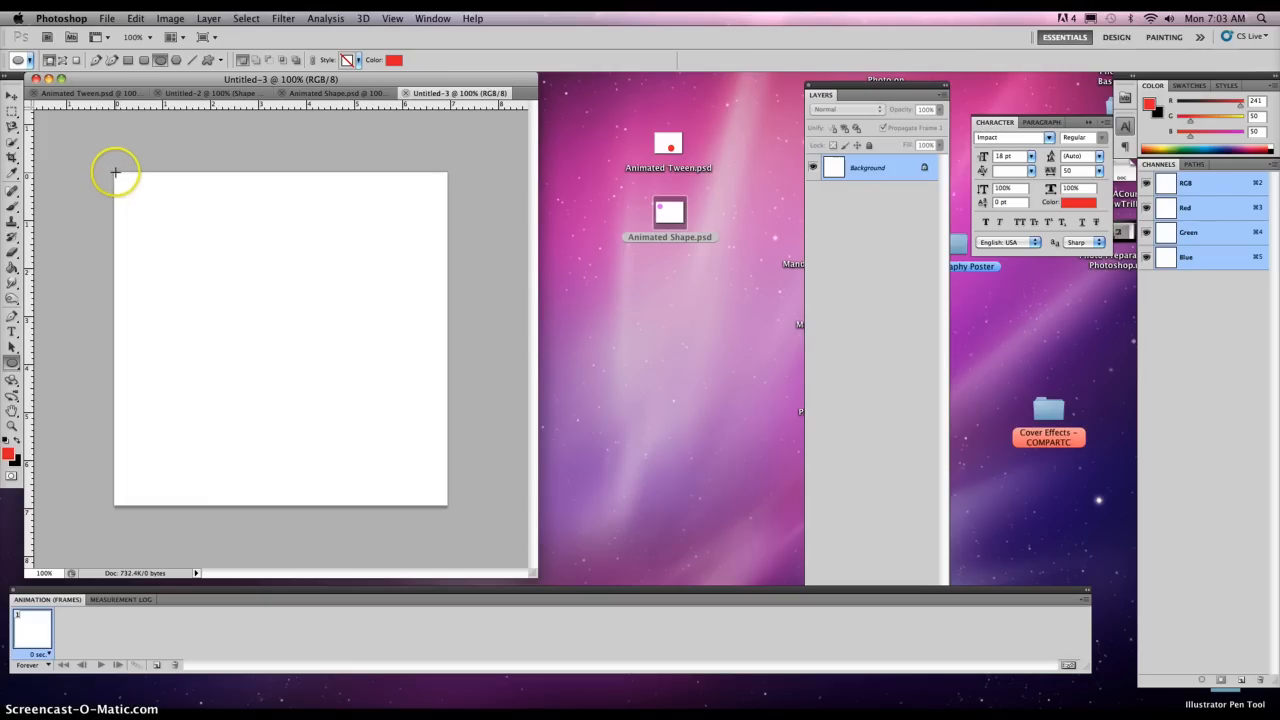
left_click_drag(142, 190, 175, 236)
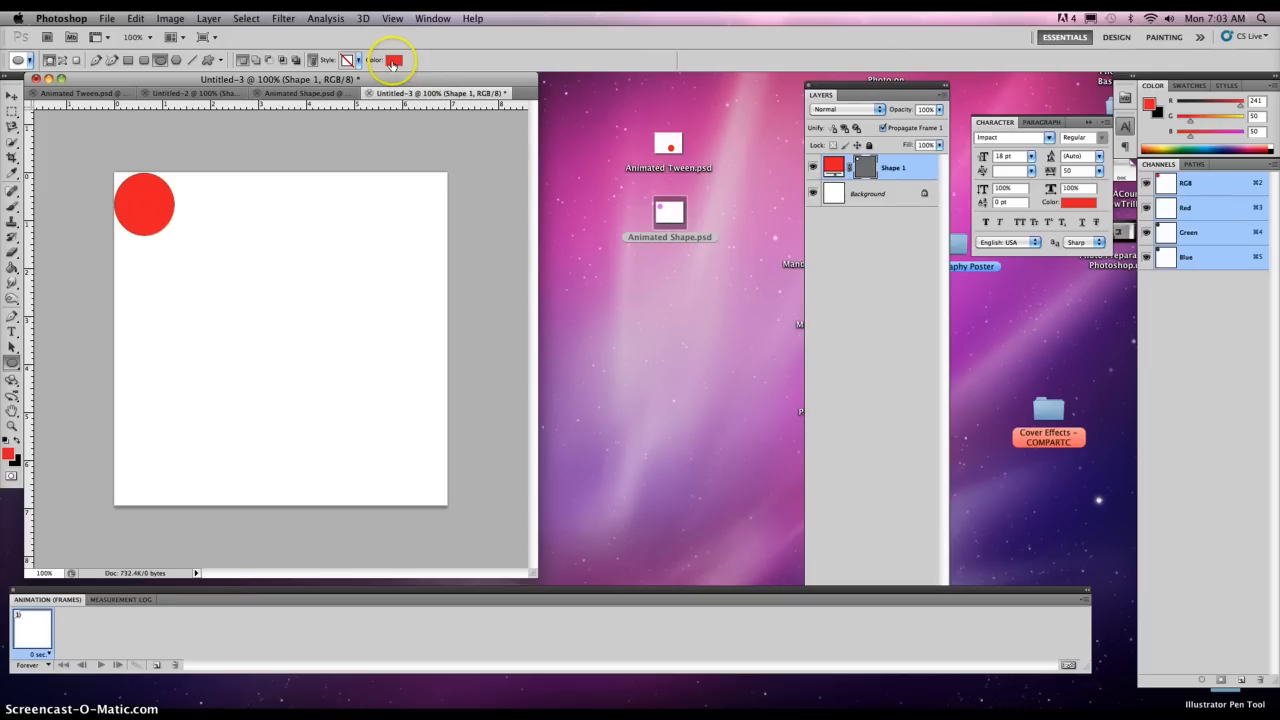
double_click(830, 165)
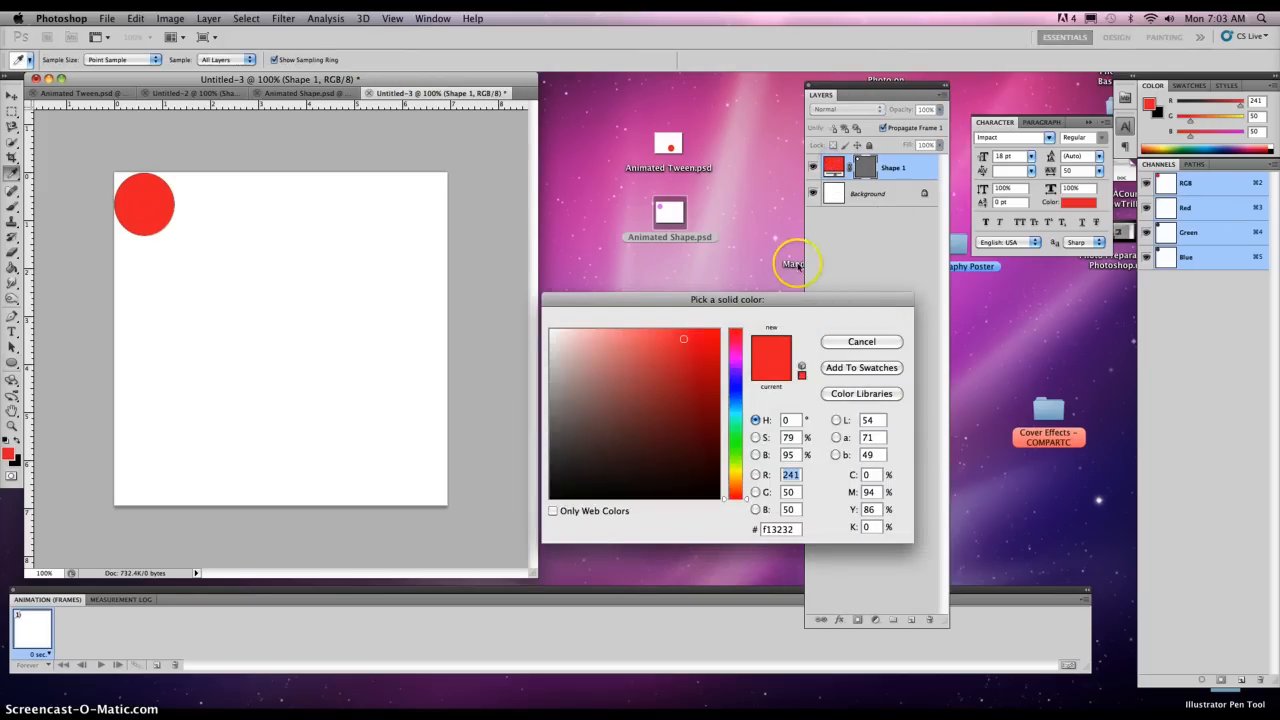
left_click(738, 456)
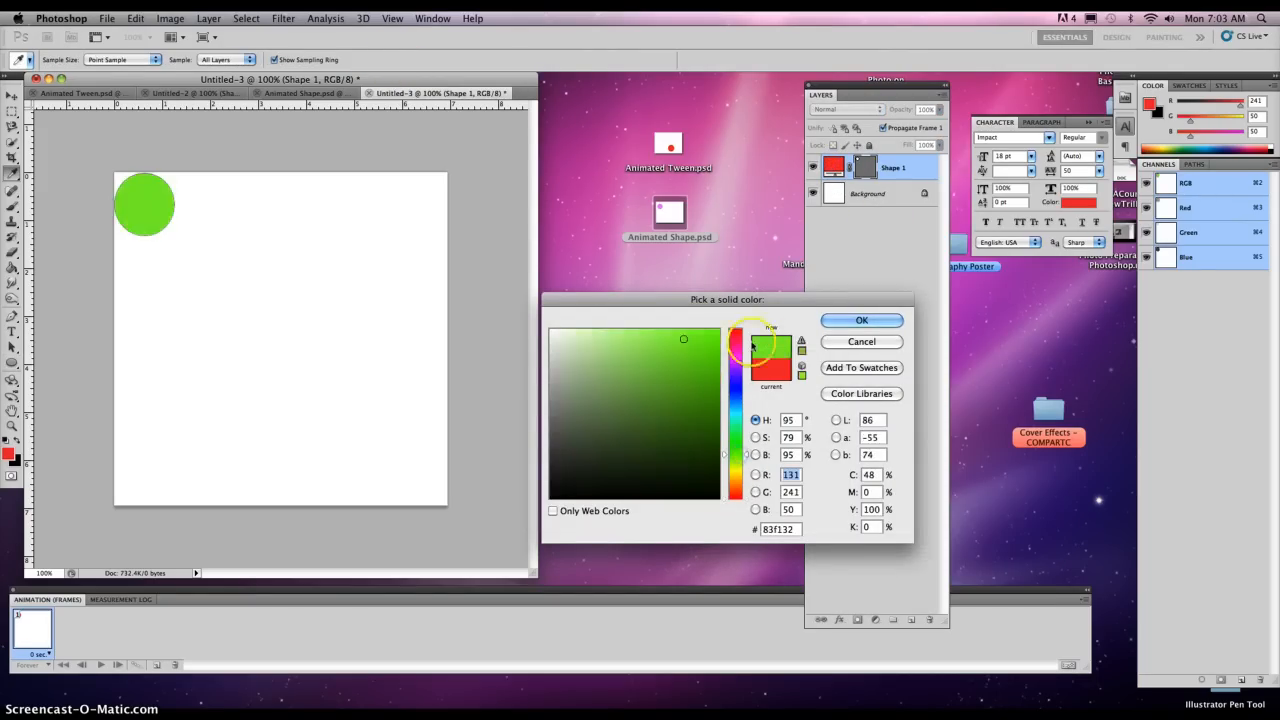
left_click(861, 320)
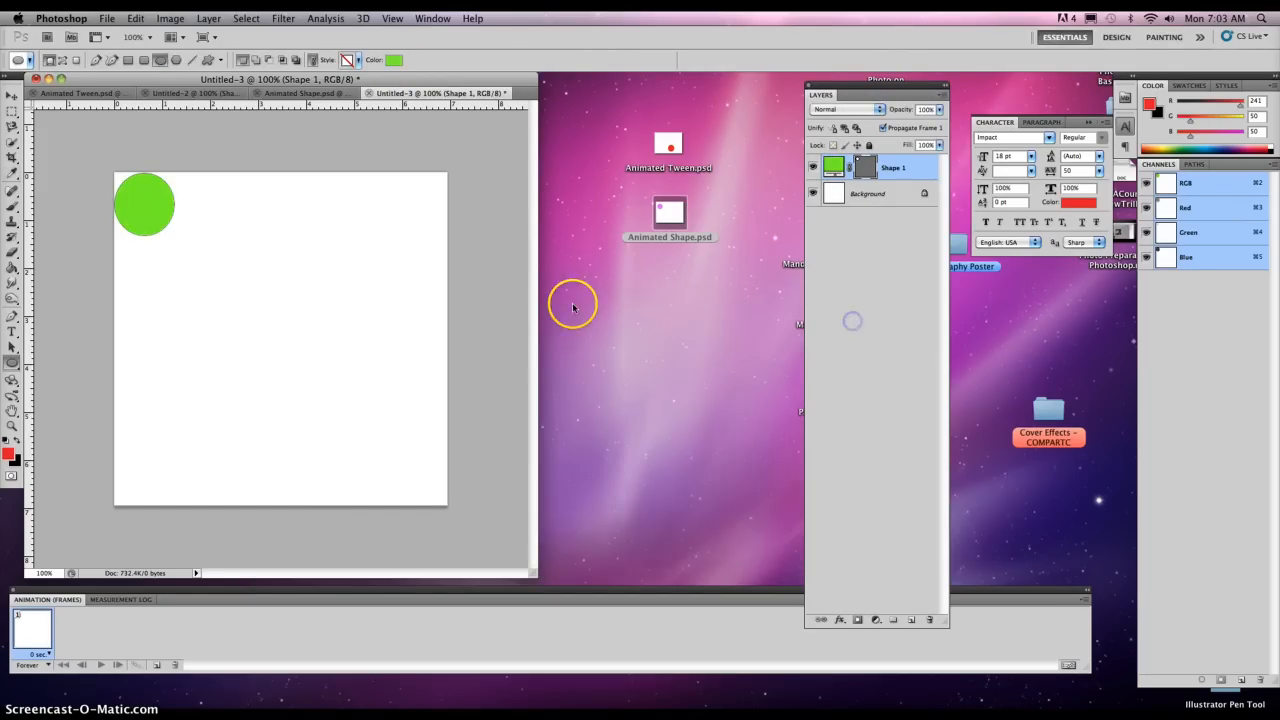
Position the green circle snugly against the canvas's upper-left corner with the Move tool
left_click(13, 96)
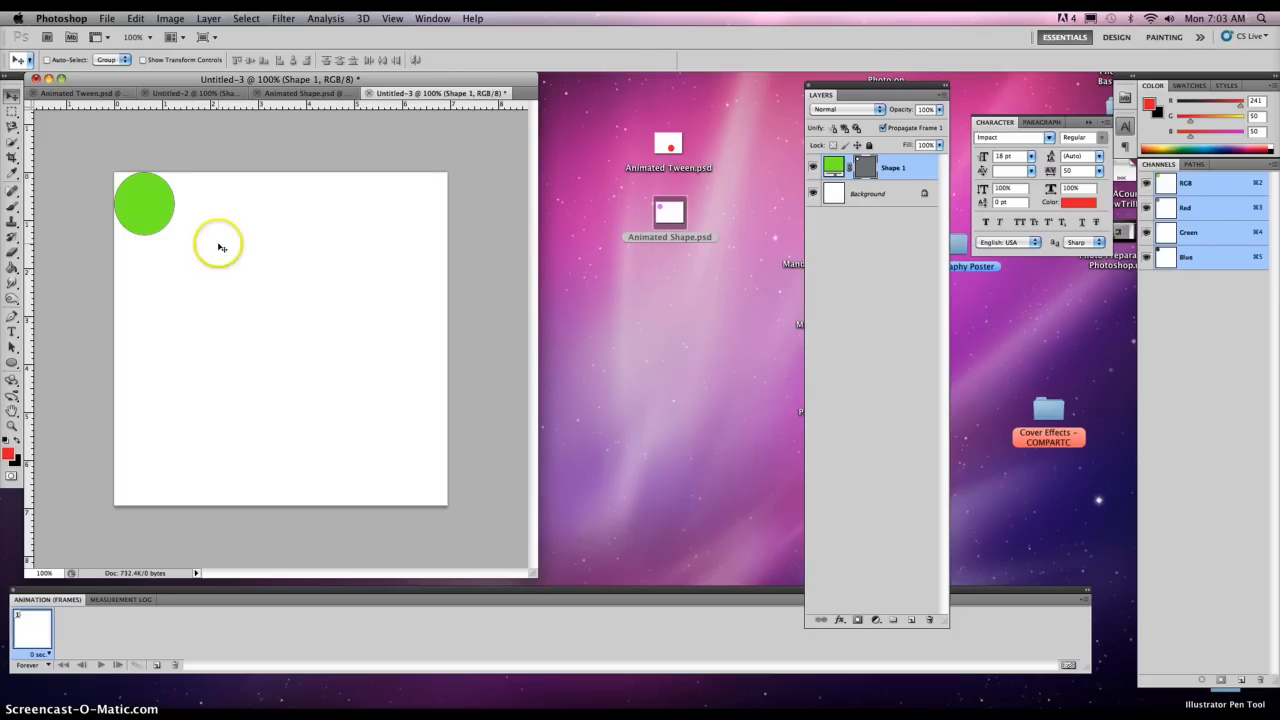
left_click(179, 247)
left_click_drag(179, 247, 131, 181)
left_click(171, 229)
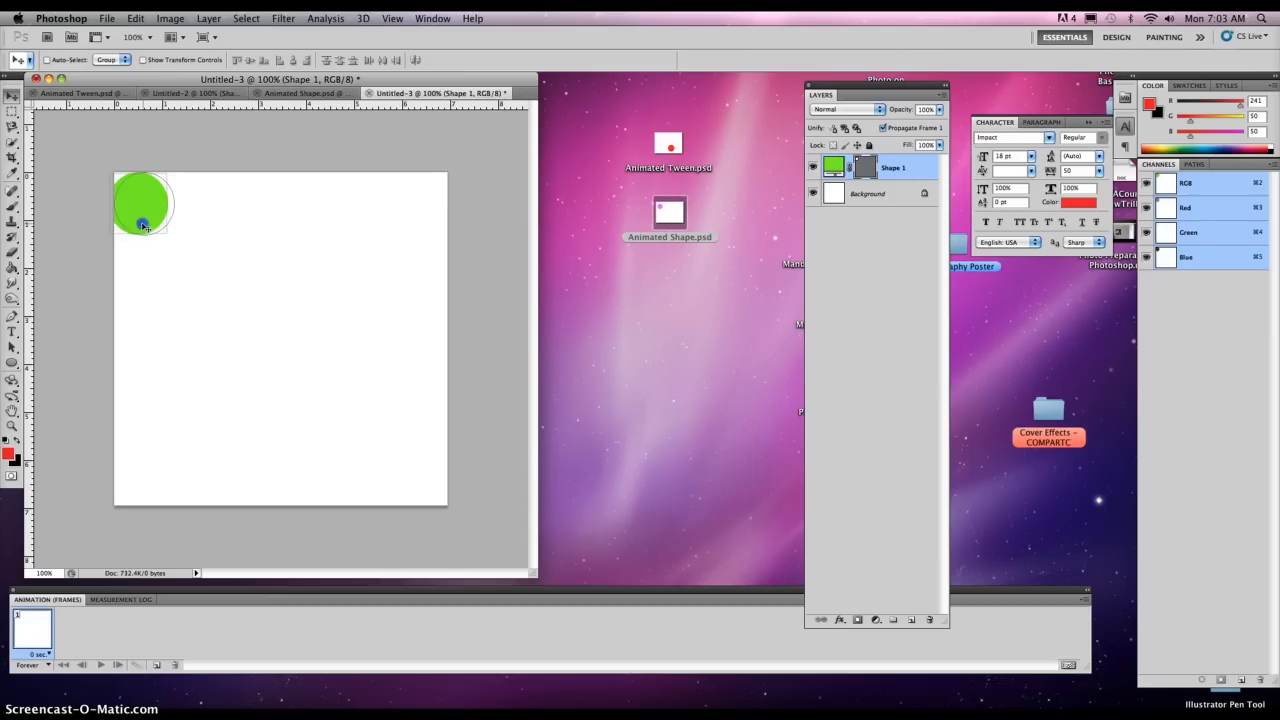
left_click_drag(143, 226, 146, 225)
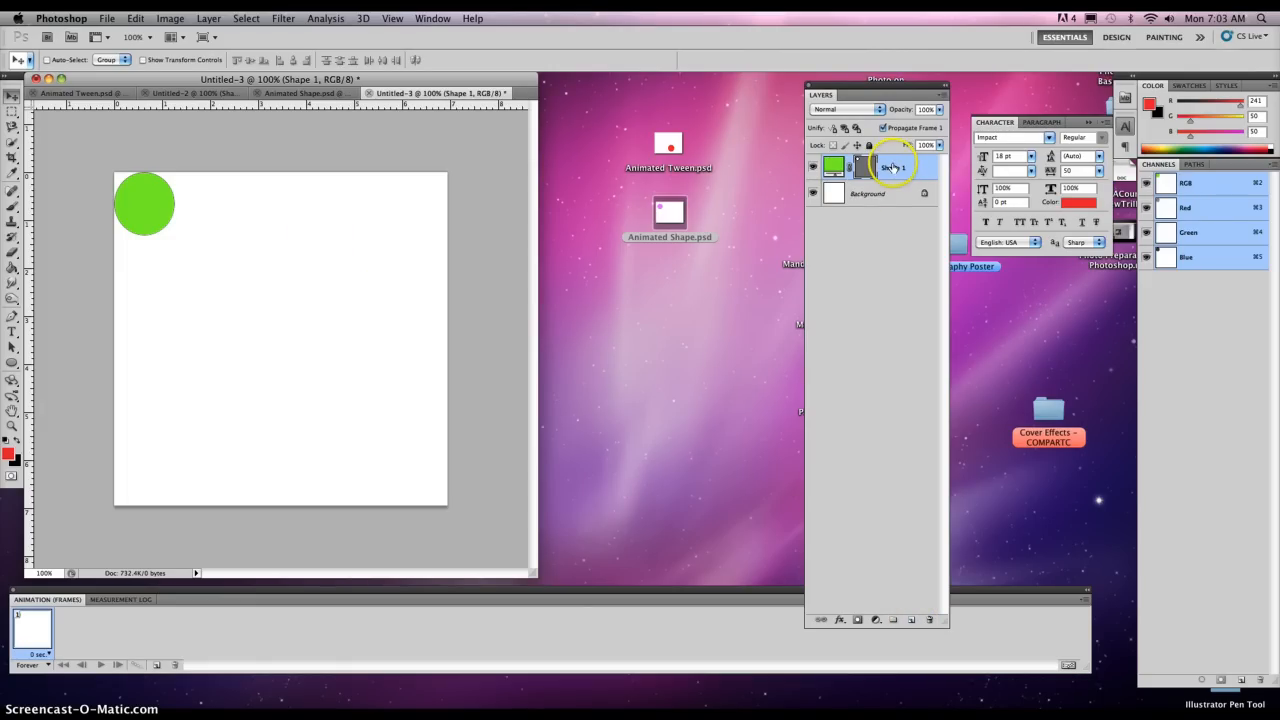
Duplicate the Shape 1 layer, offset the copy slightly down and right, and give it a slightly lighter green fill
left_click_drag(891, 167, 911, 619)
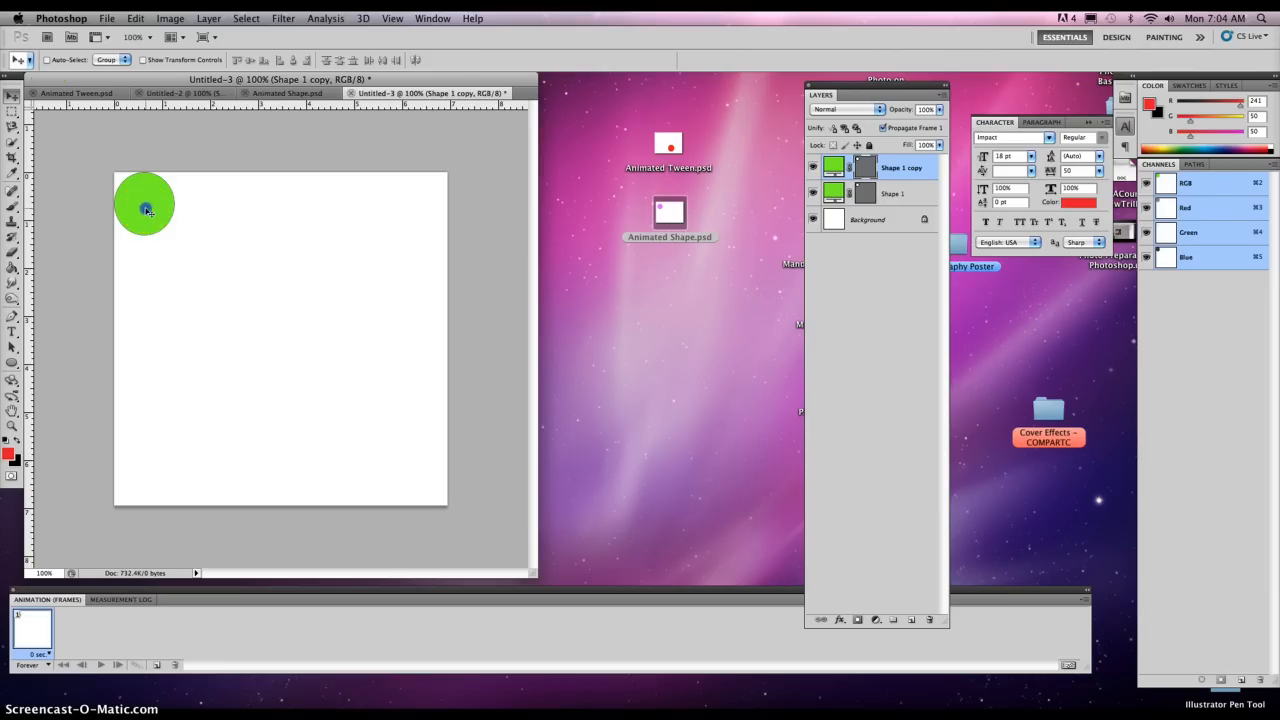
left_click_drag(146, 210, 152, 217)
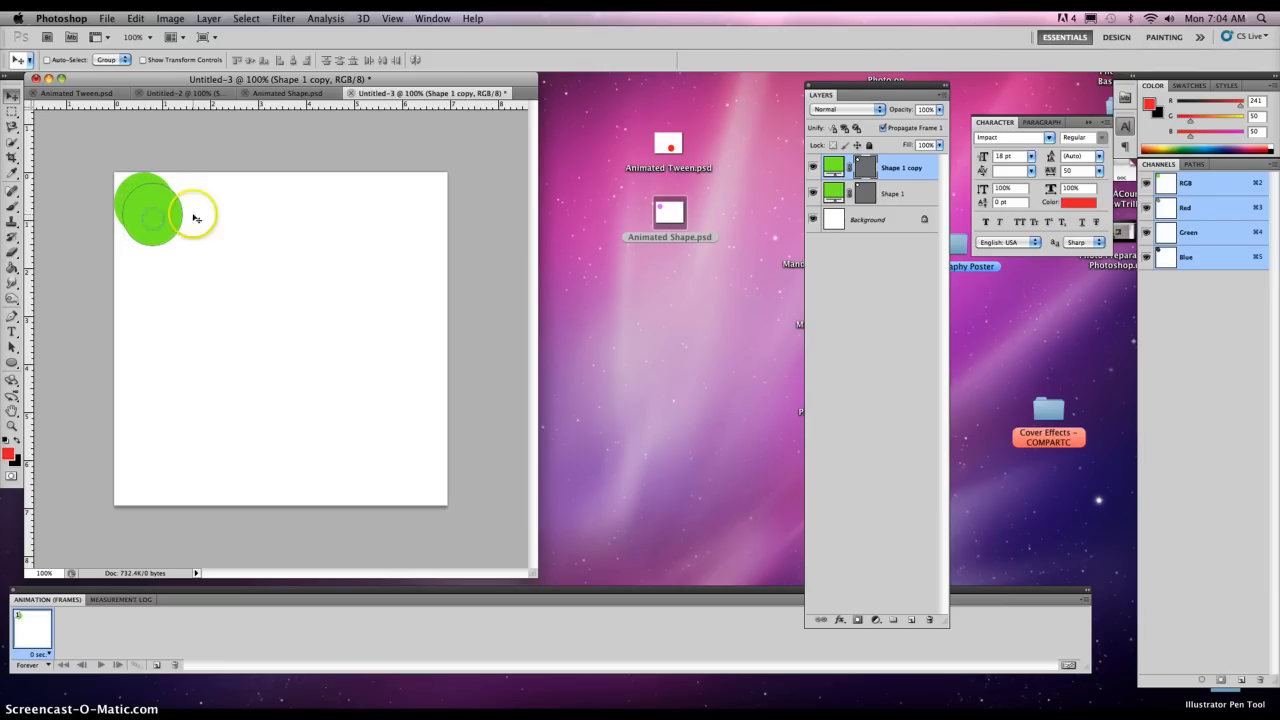
double_click(833, 162)
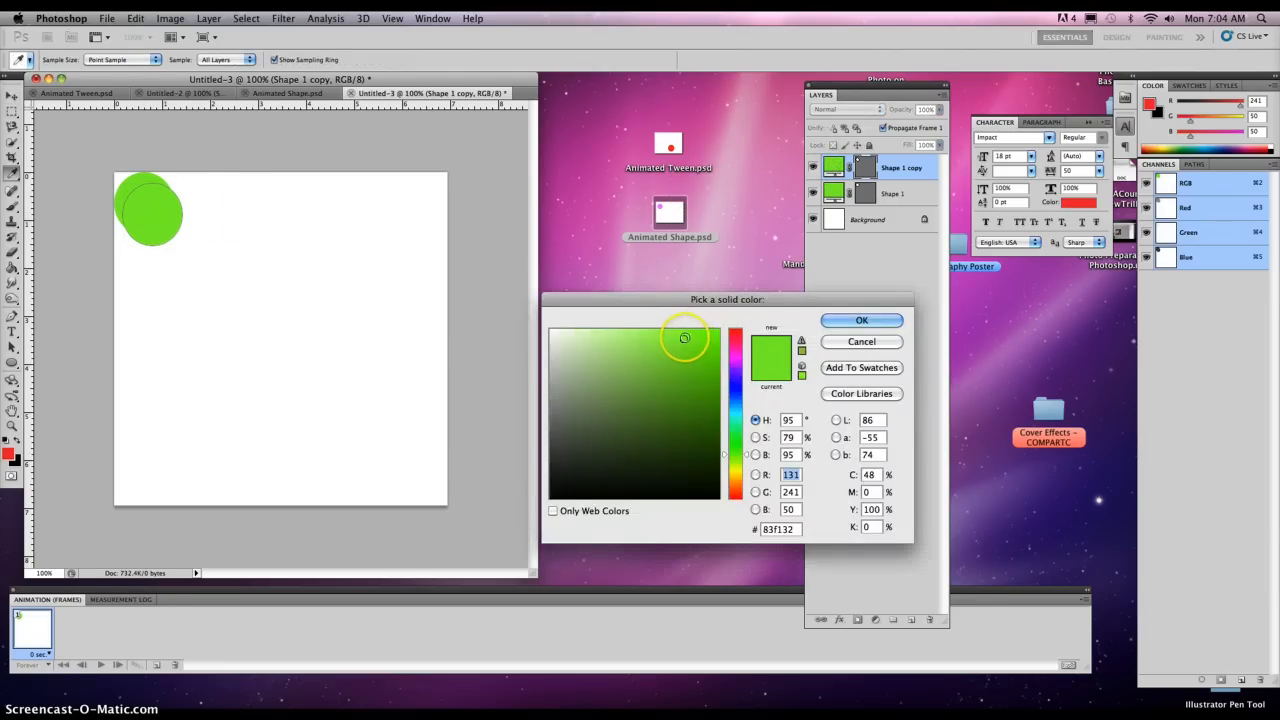
left_click_drag(683, 340, 665, 335)
left_click(862, 320)
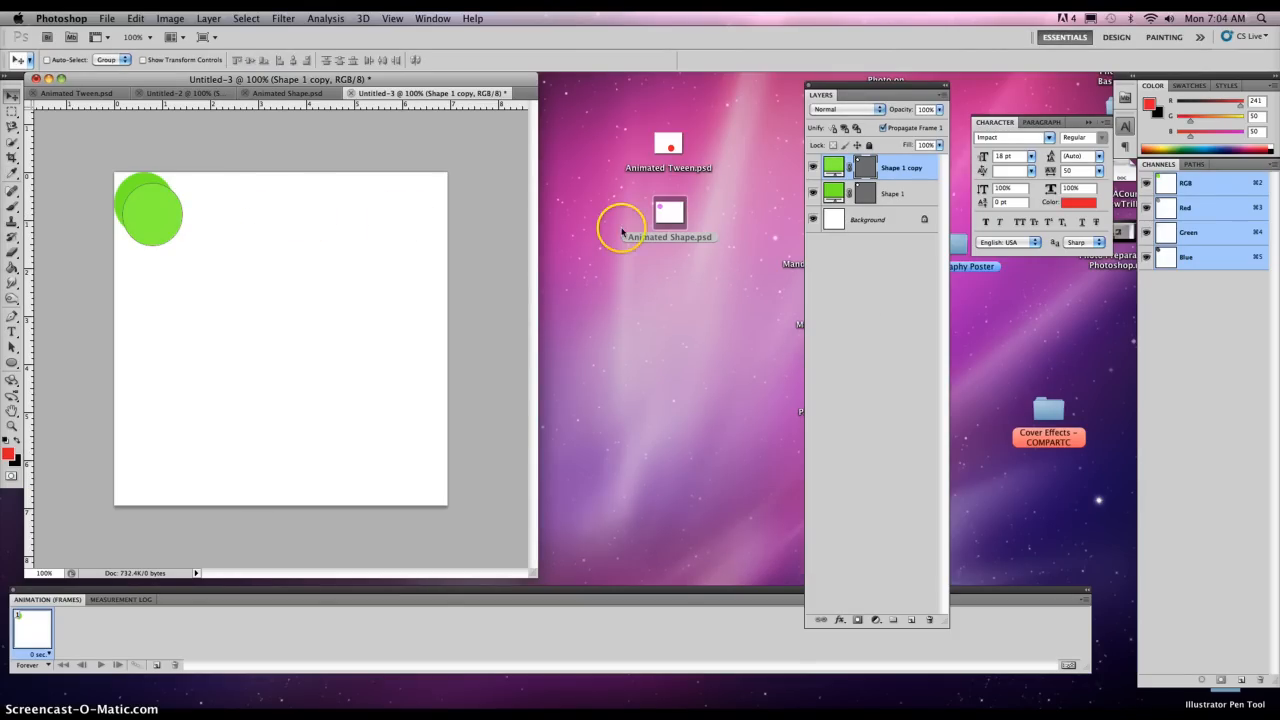
Scale the duplicated circle up proportionally to about 109% with Free Transform
left_click(223, 203)
key("super+t")
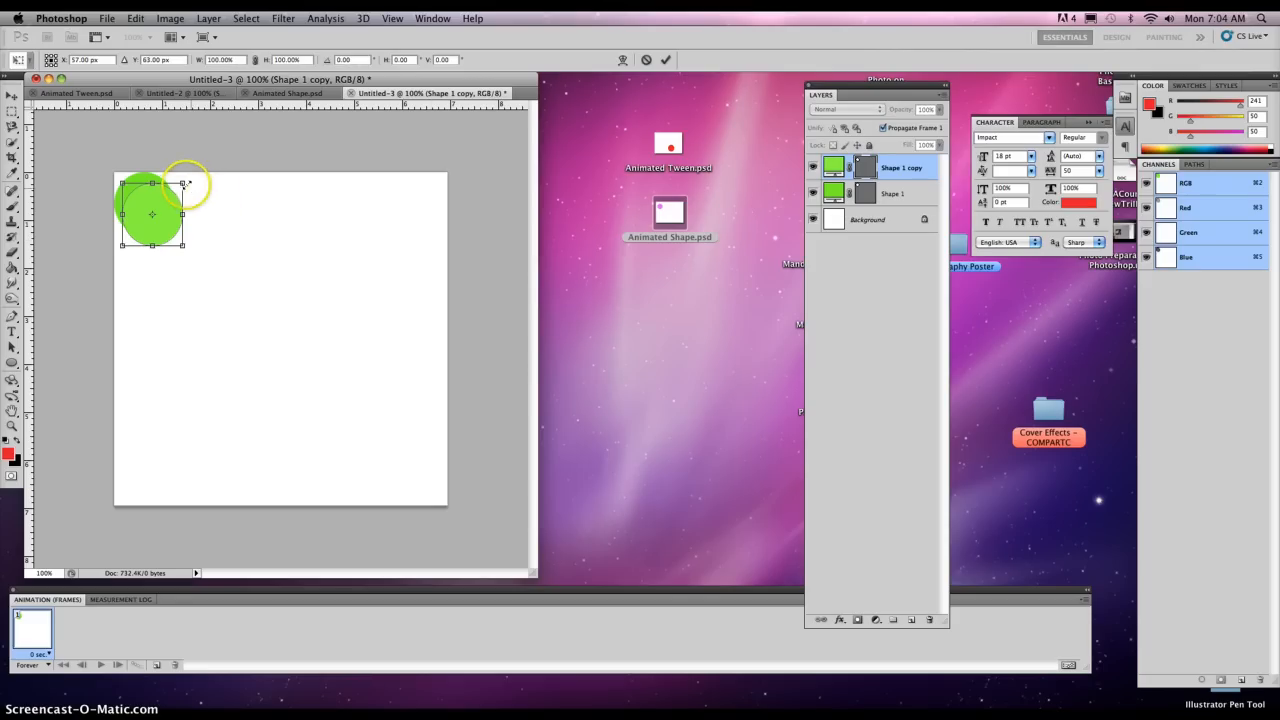
left_click_drag(184, 180, 188, 177)
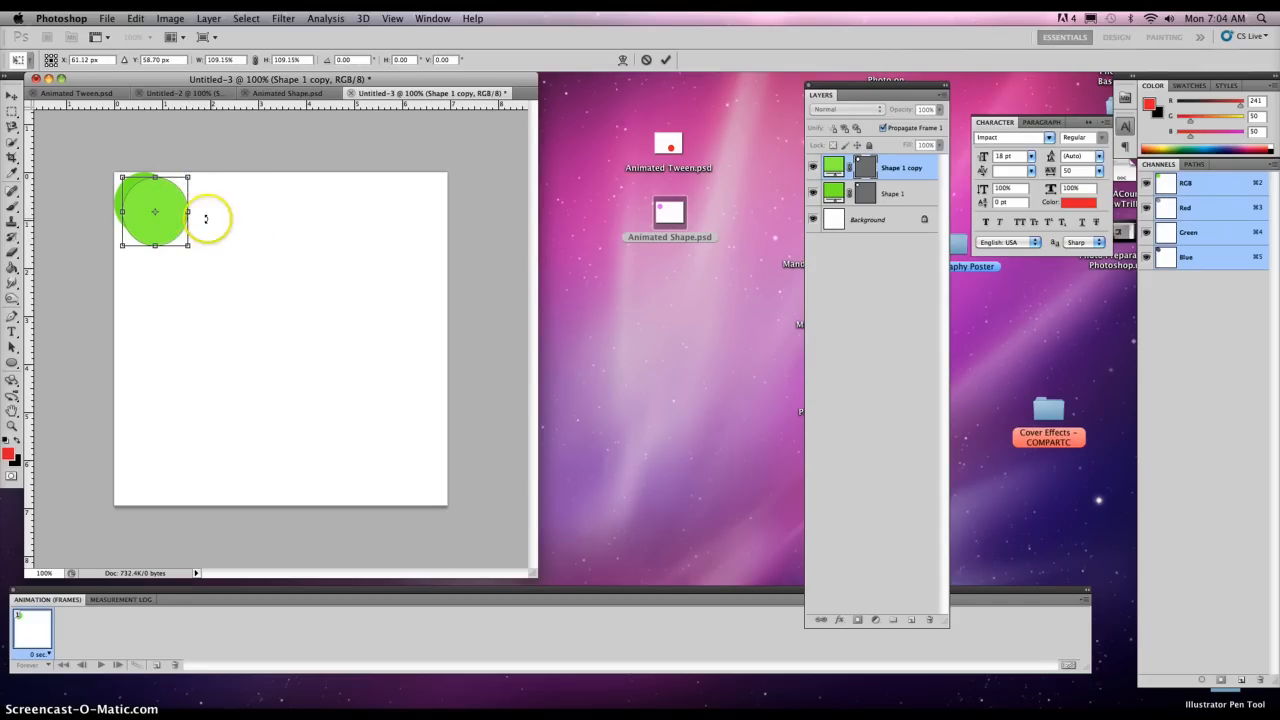
double_click(182, 226)
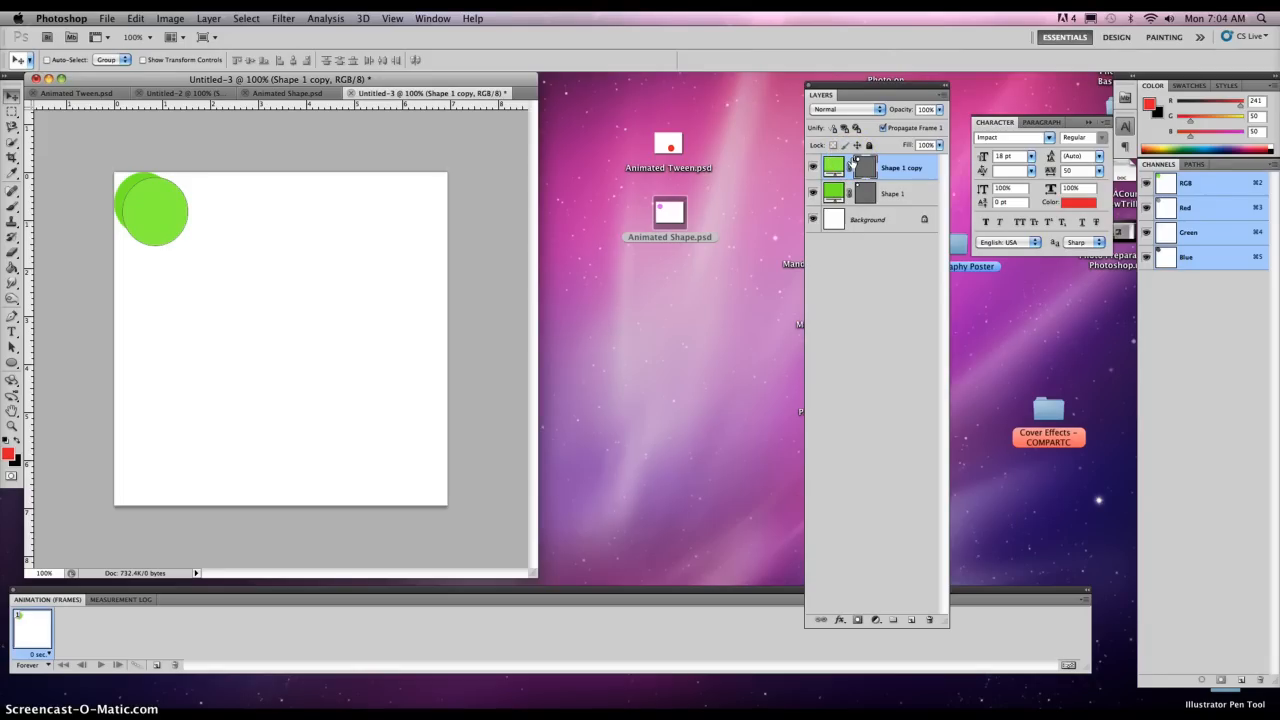
Add a second frame to the animation by duplicating the first one
left_click(890, 192)
left_click(156, 664)
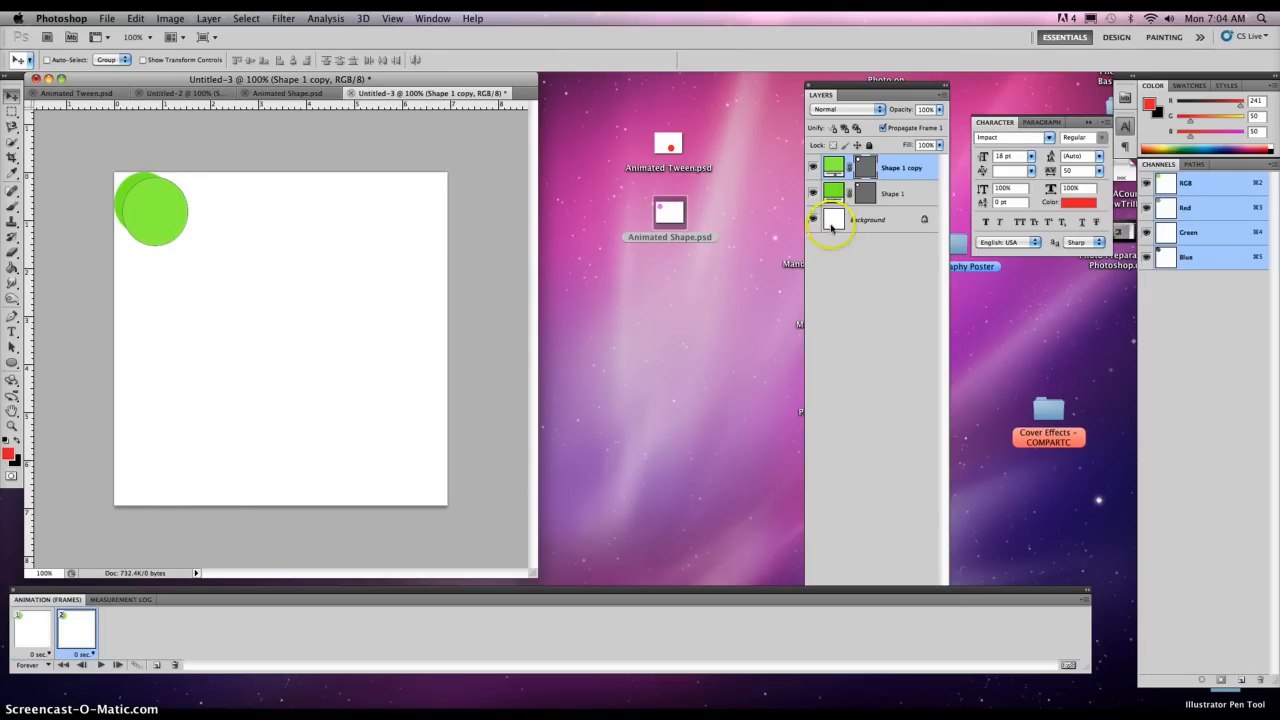
Make frame 1 show only the Shape 1 circle and frame 2 only the Shape 1 copy circle, above the background
left_click(812, 193)
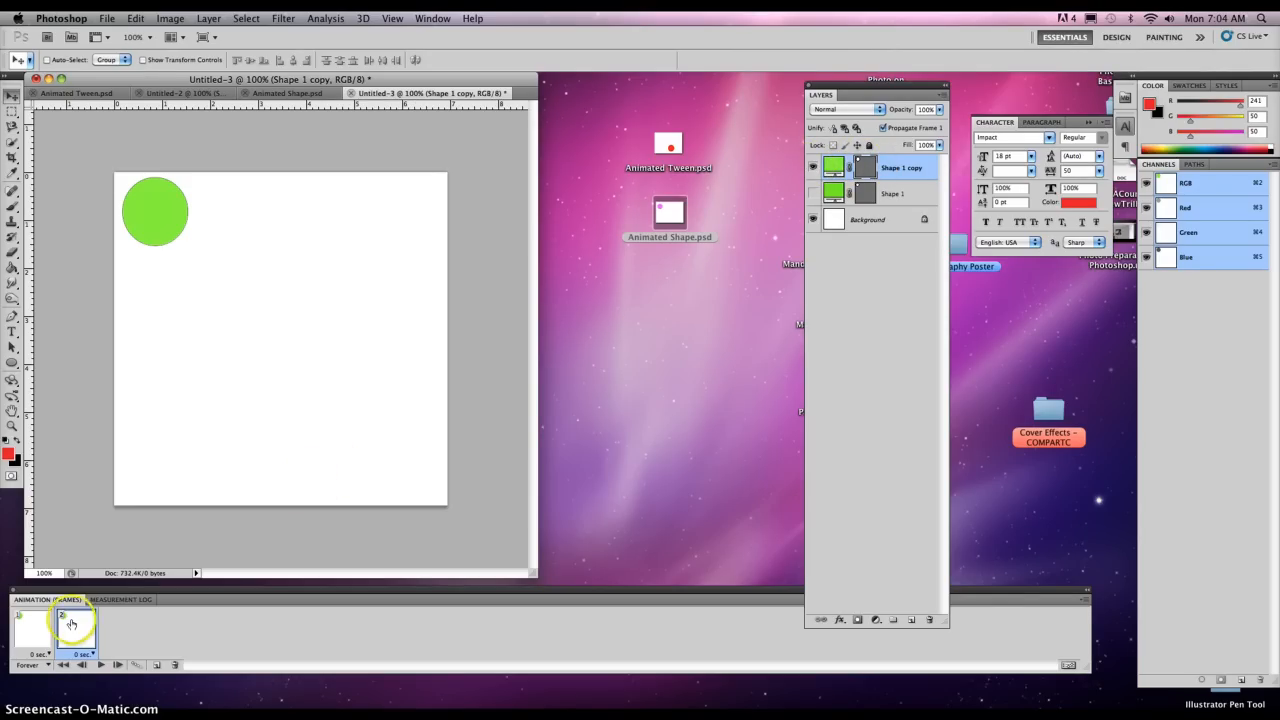
left_click(36, 630)
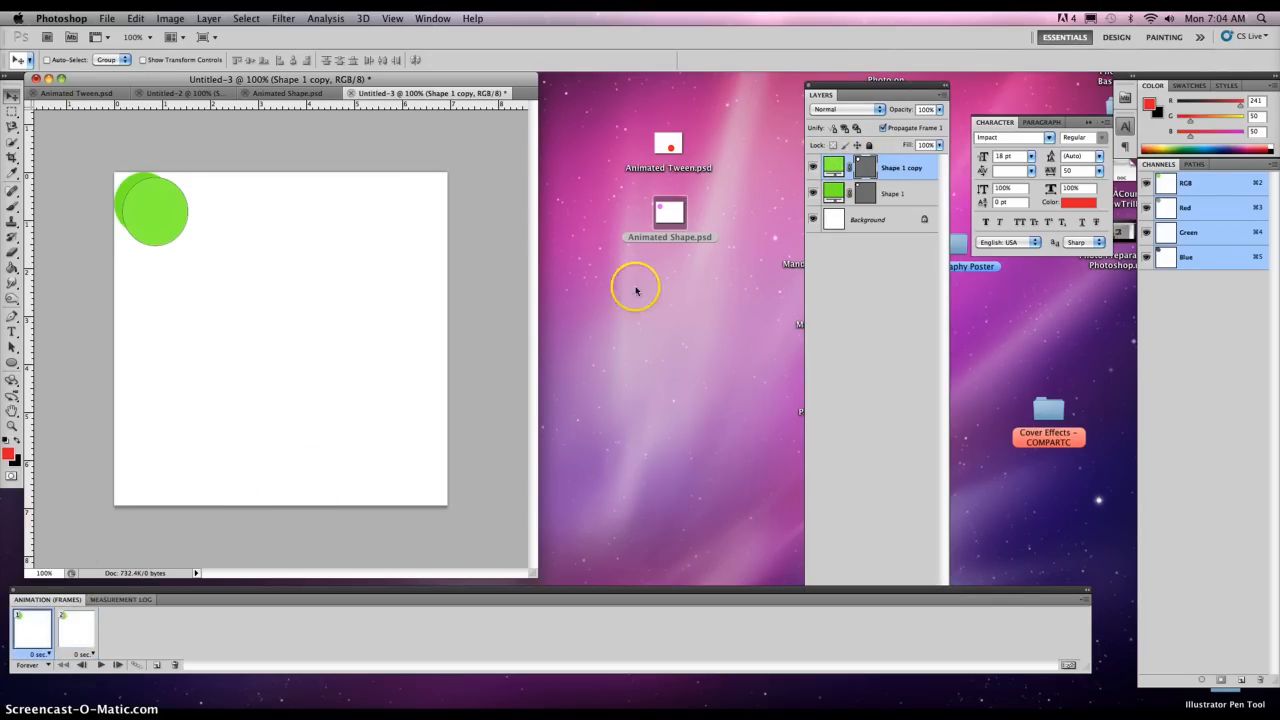
left_click(812, 168)
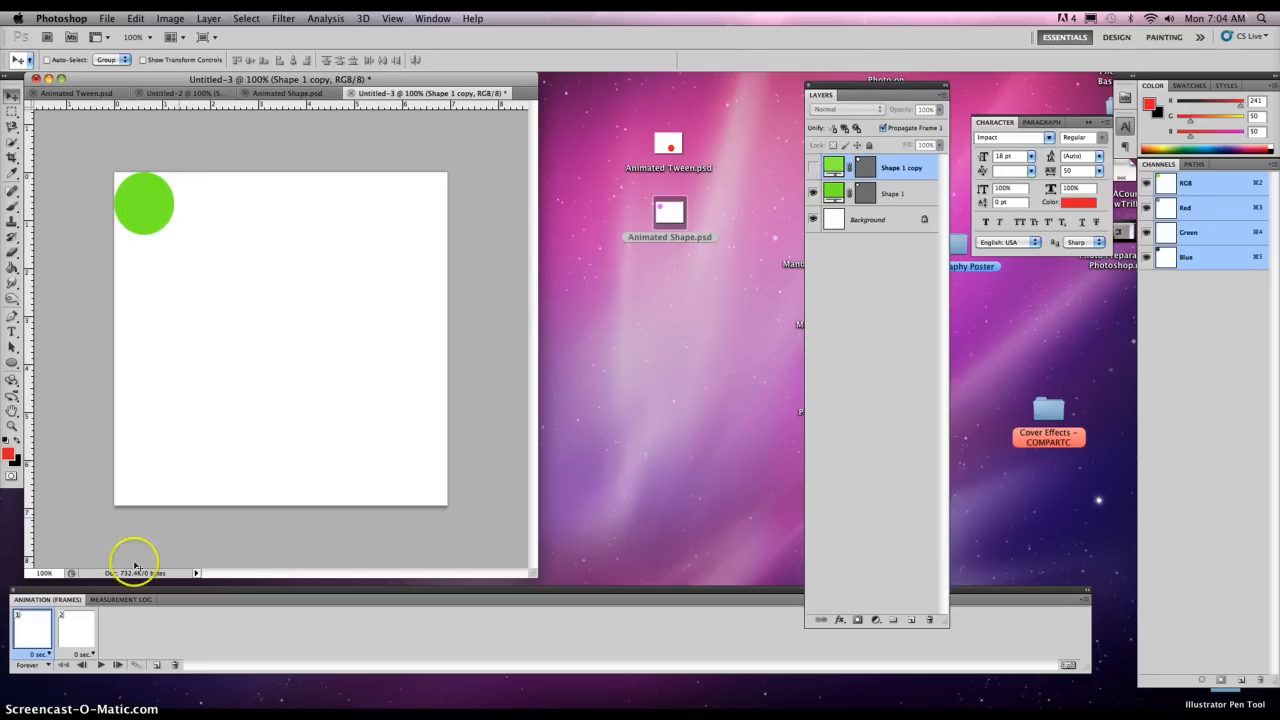
left_click(77, 628)
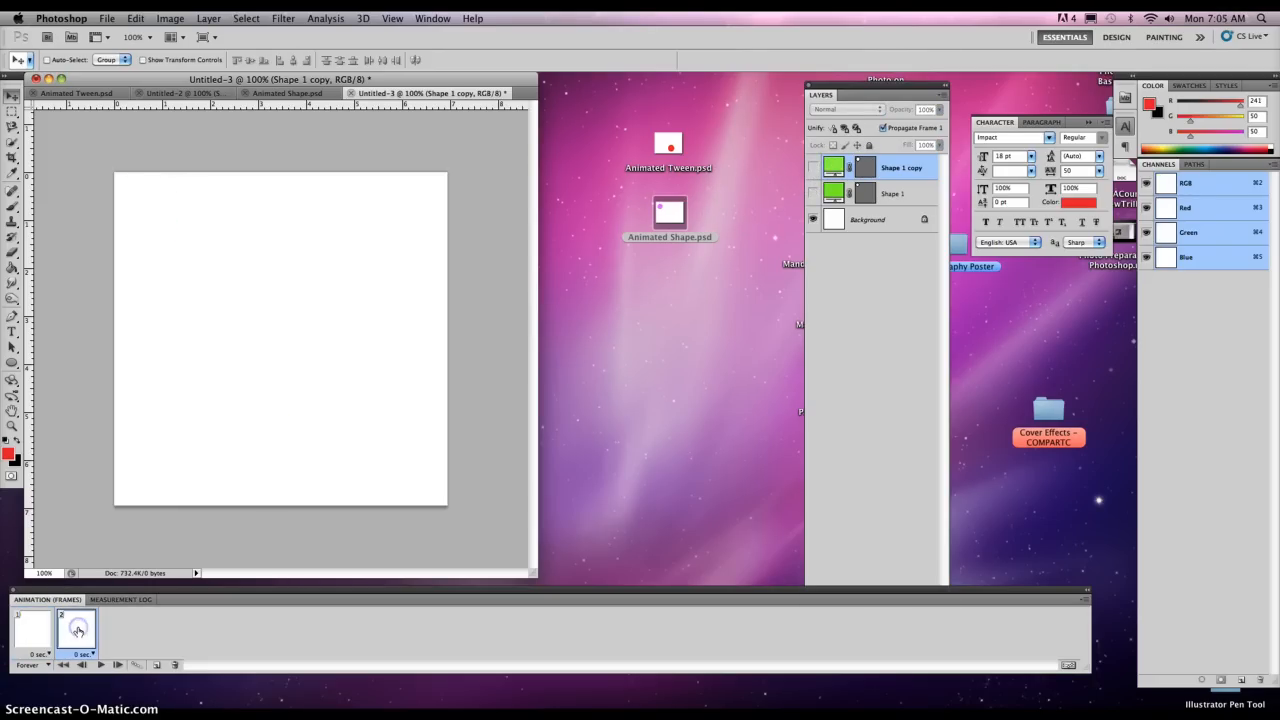
left_click(813, 193)
left_click(814, 191)
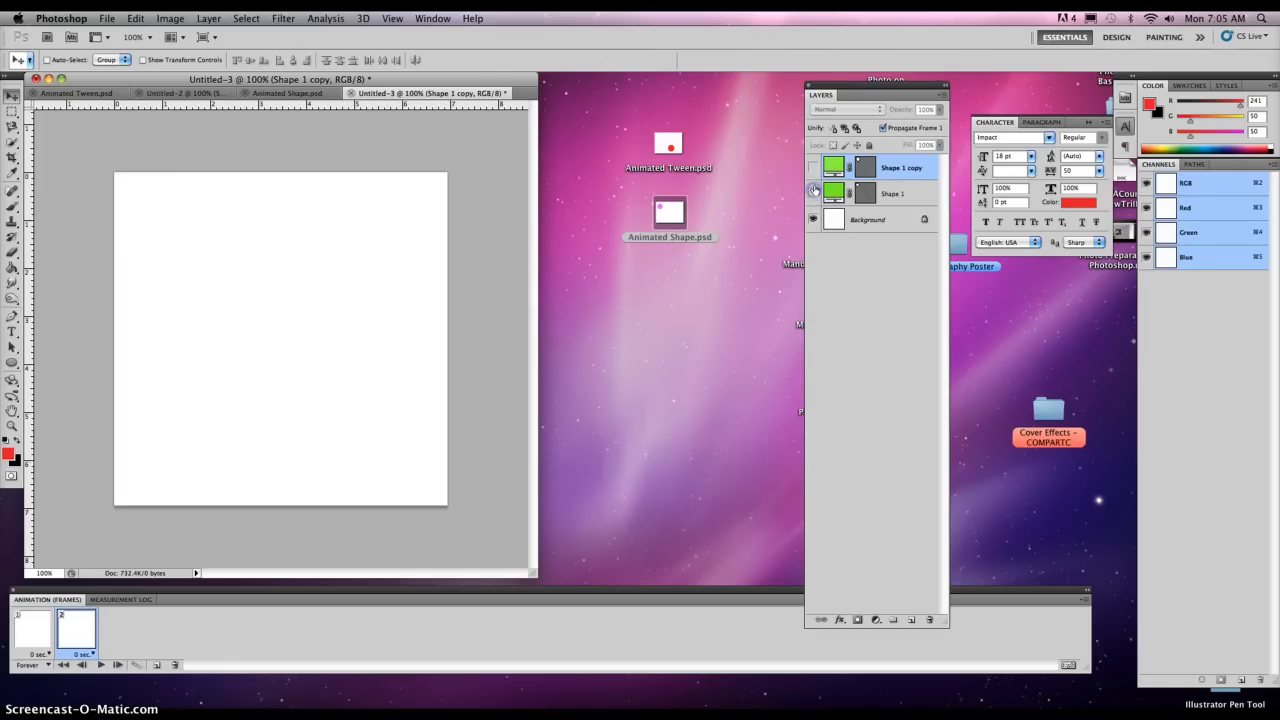
left_click(813, 167)
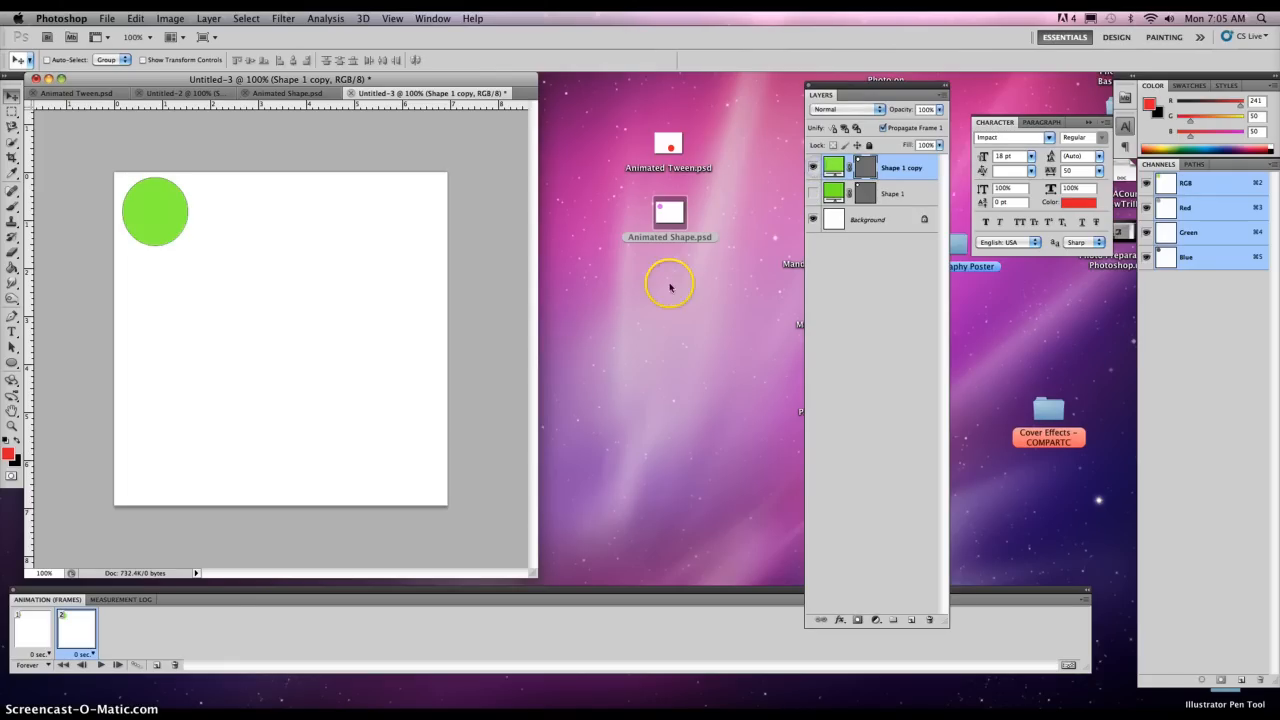
Alternate between frames 1 and 2 to compare the circle's position, size and colour
left_click(37, 633)
left_click(77, 634)
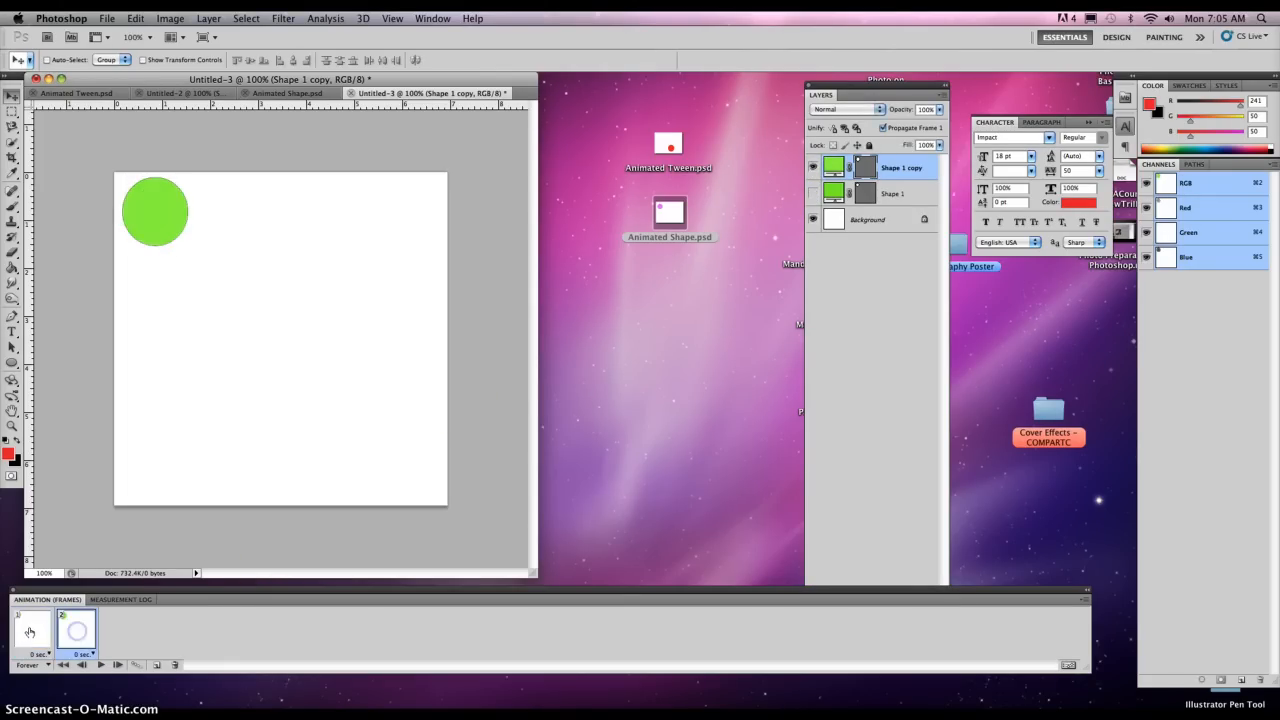
left_click(34, 631)
left_click(75, 631)
left_click(32, 631)
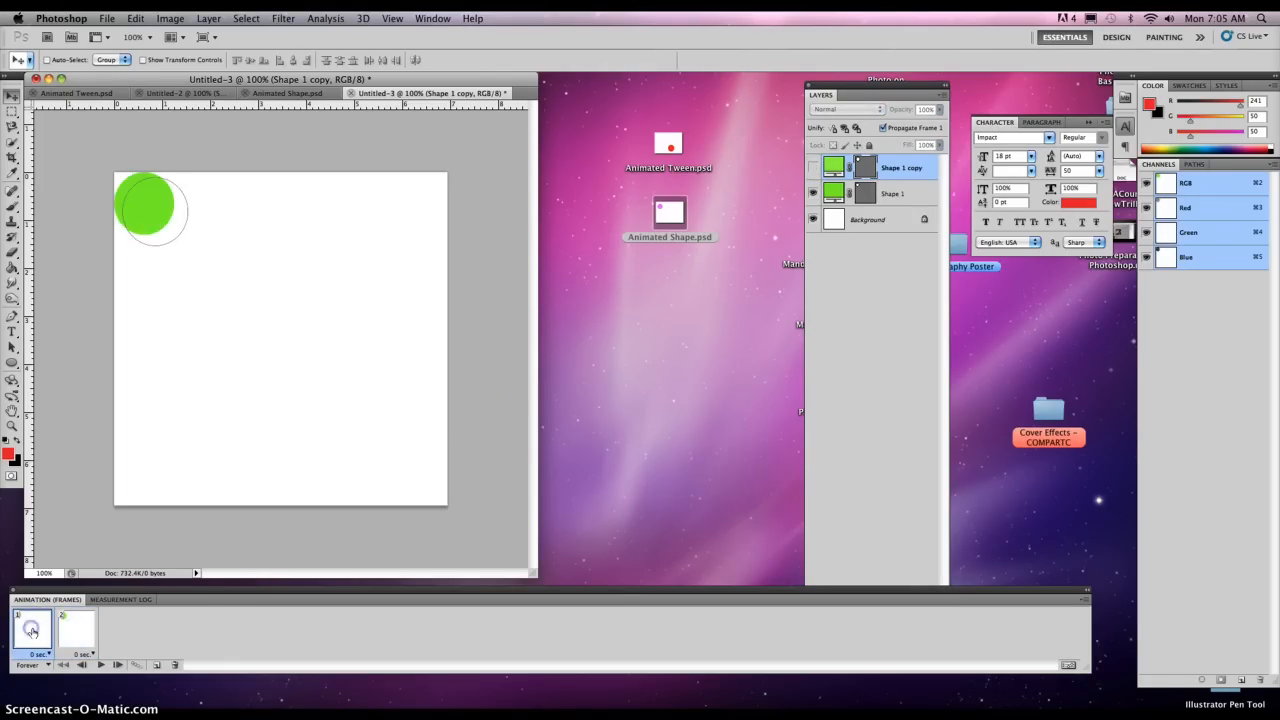
left_click(82, 629)
left_click(25, 632)
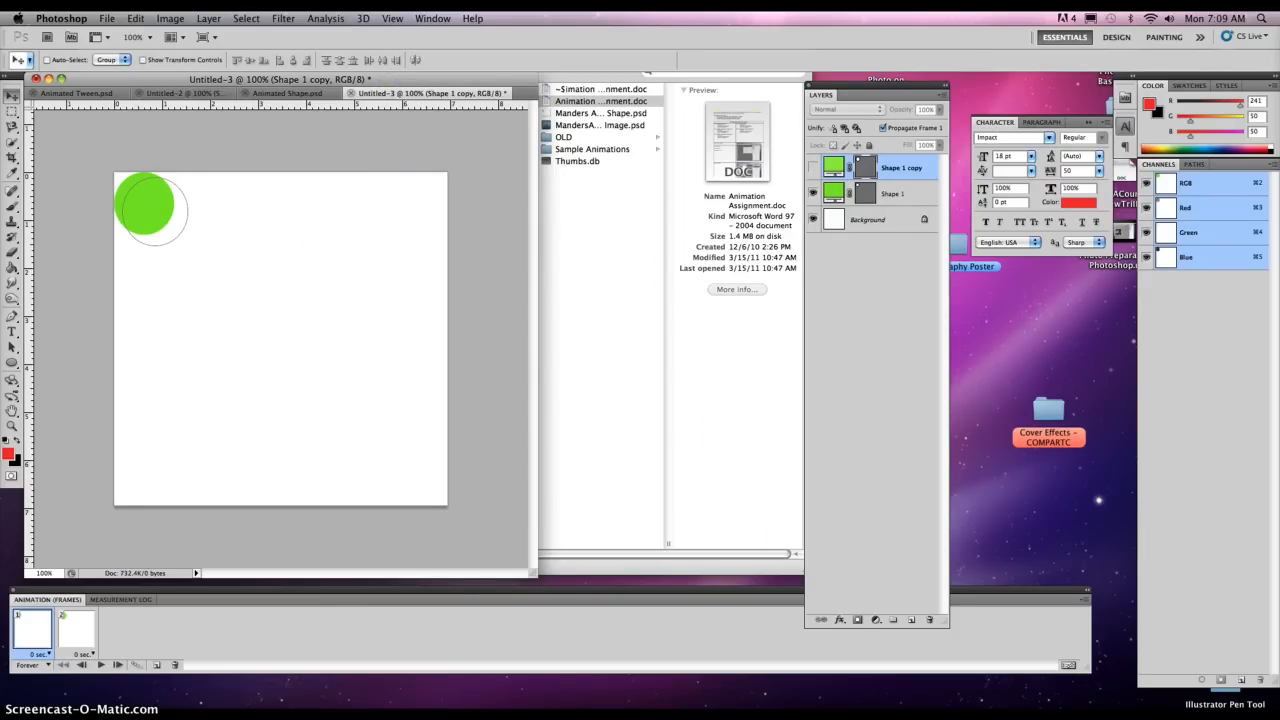
Switch to the Animation Assignment.doc in Word, review the specifications and layer-duplication instructions, and return to the Photoshop document
mouse_move(1044, 712)
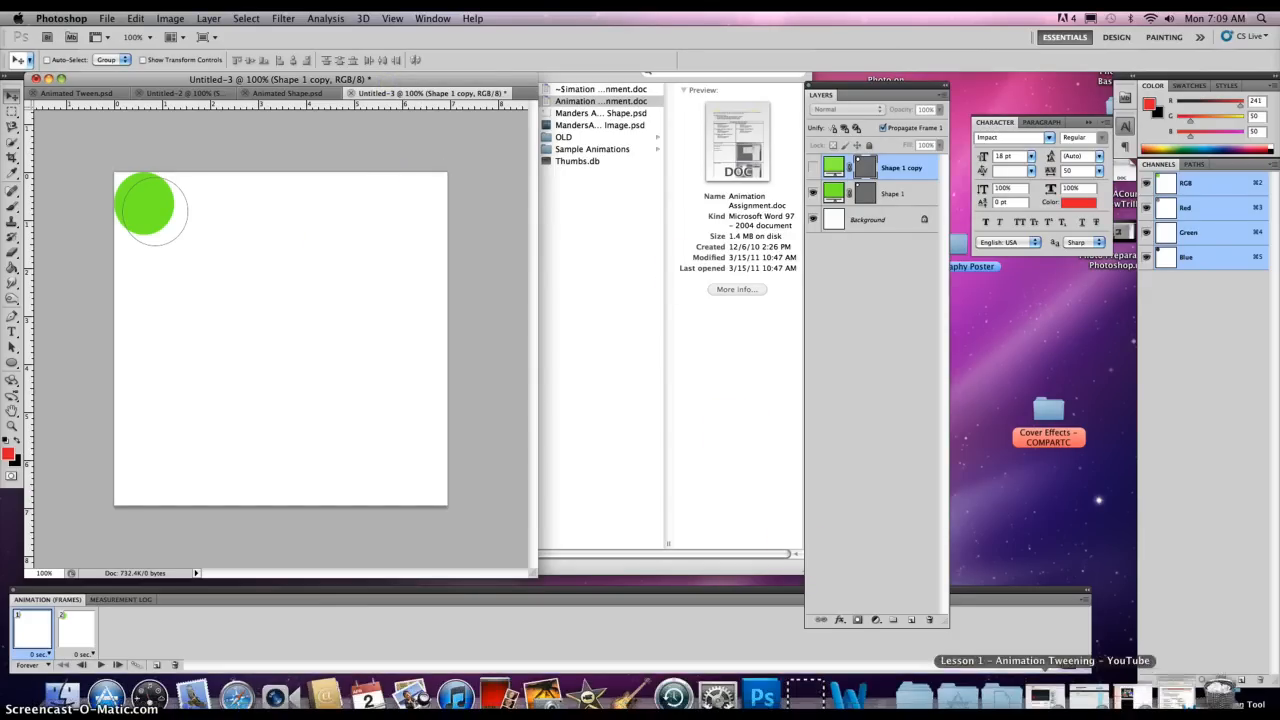
left_click(1177, 705)
scroll(435, 330, "down", 2)
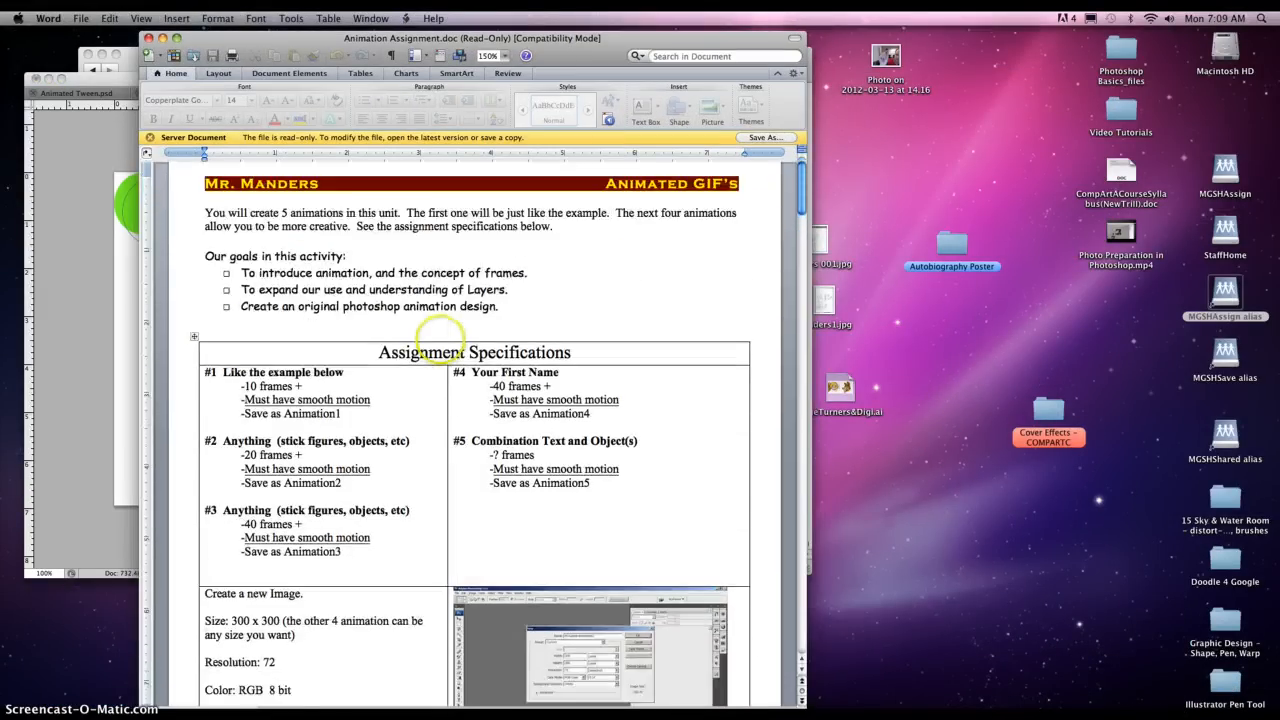
scroll(437, 340, "down", 10)
scroll(440, 345, "up", 4)
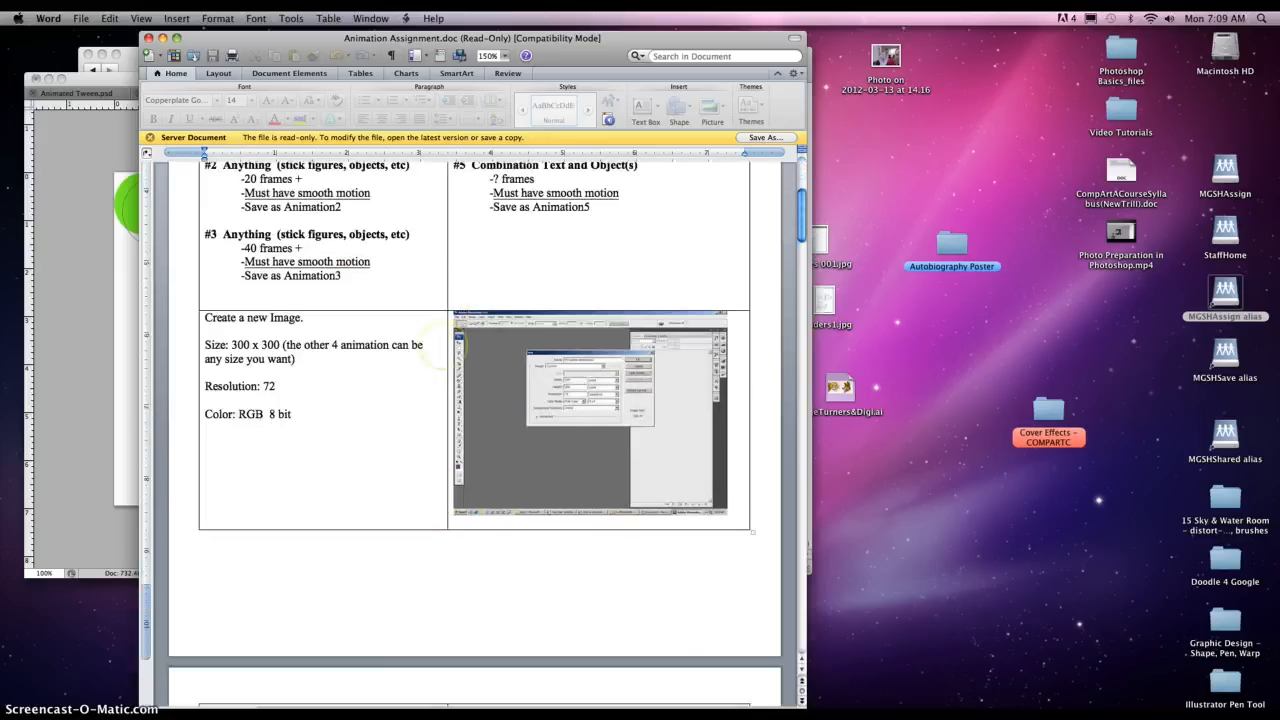
scroll(440, 345, "up", 6)
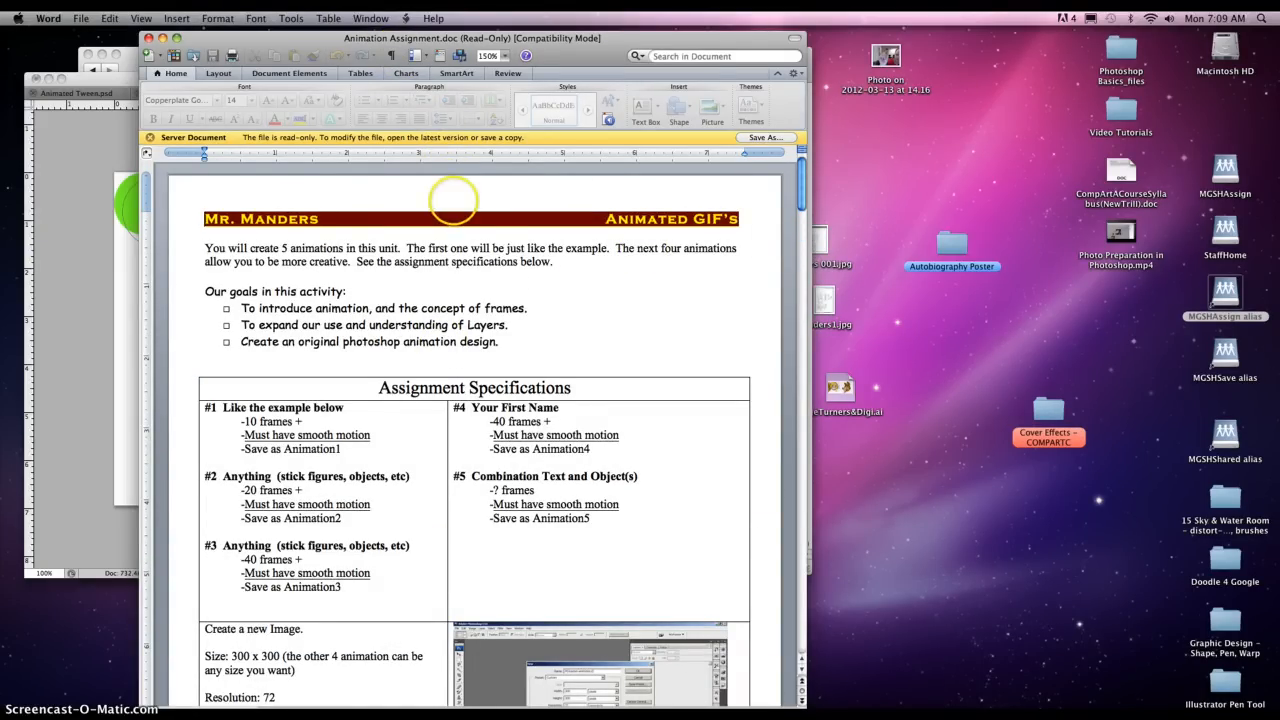
scroll(471, 249, "down", 5)
scroll(472, 243, "down", 3)
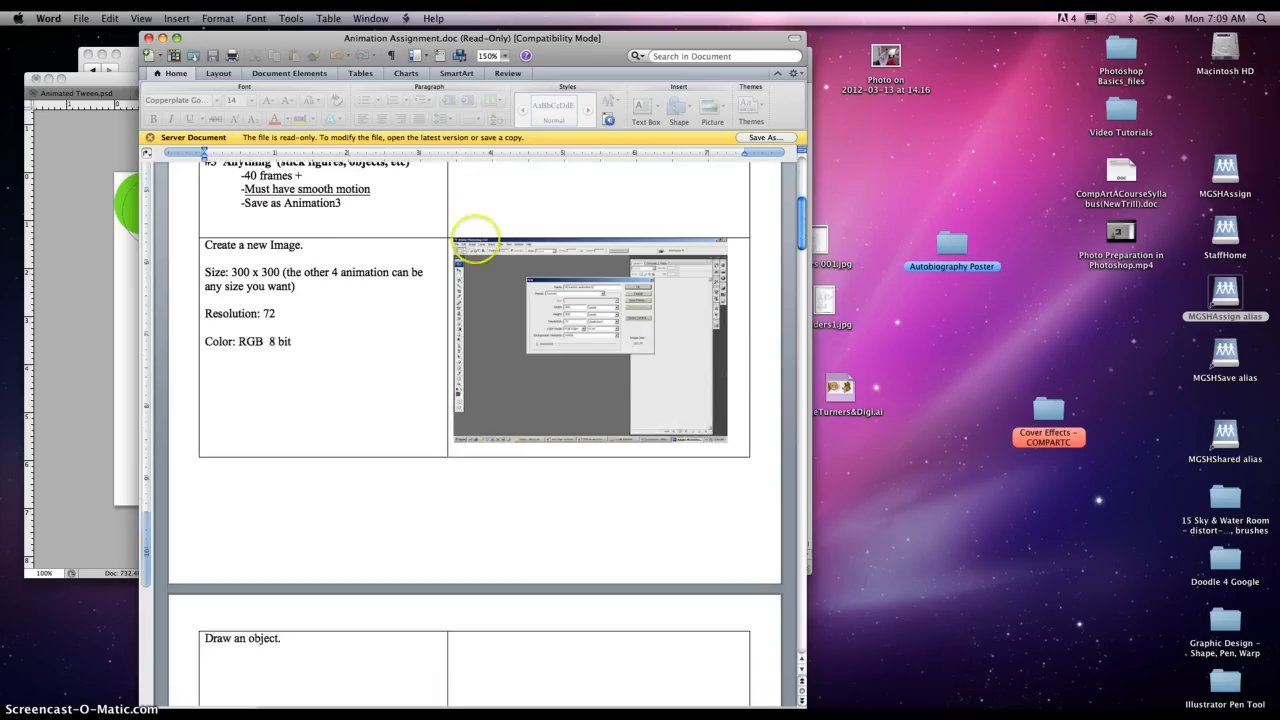
scroll(472, 243, "up", 5)
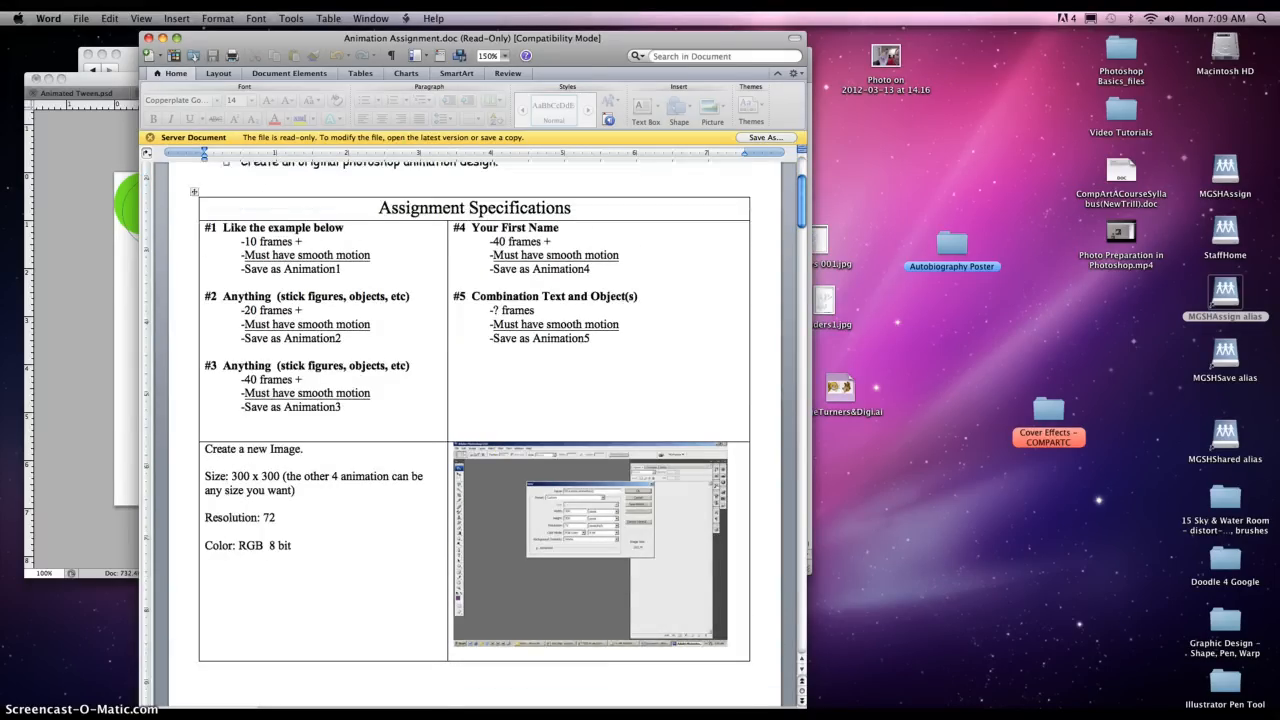
scroll(457, 285, "down", 10)
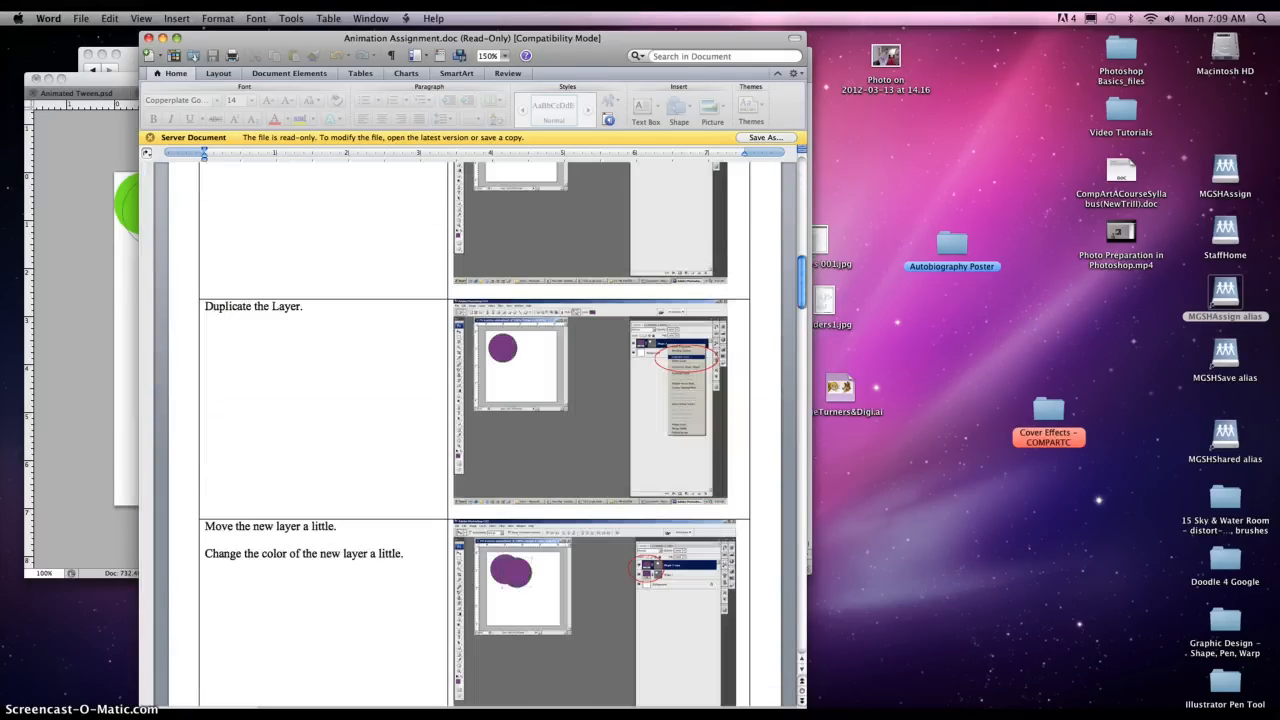
scroll(457, 286, "down", 12)
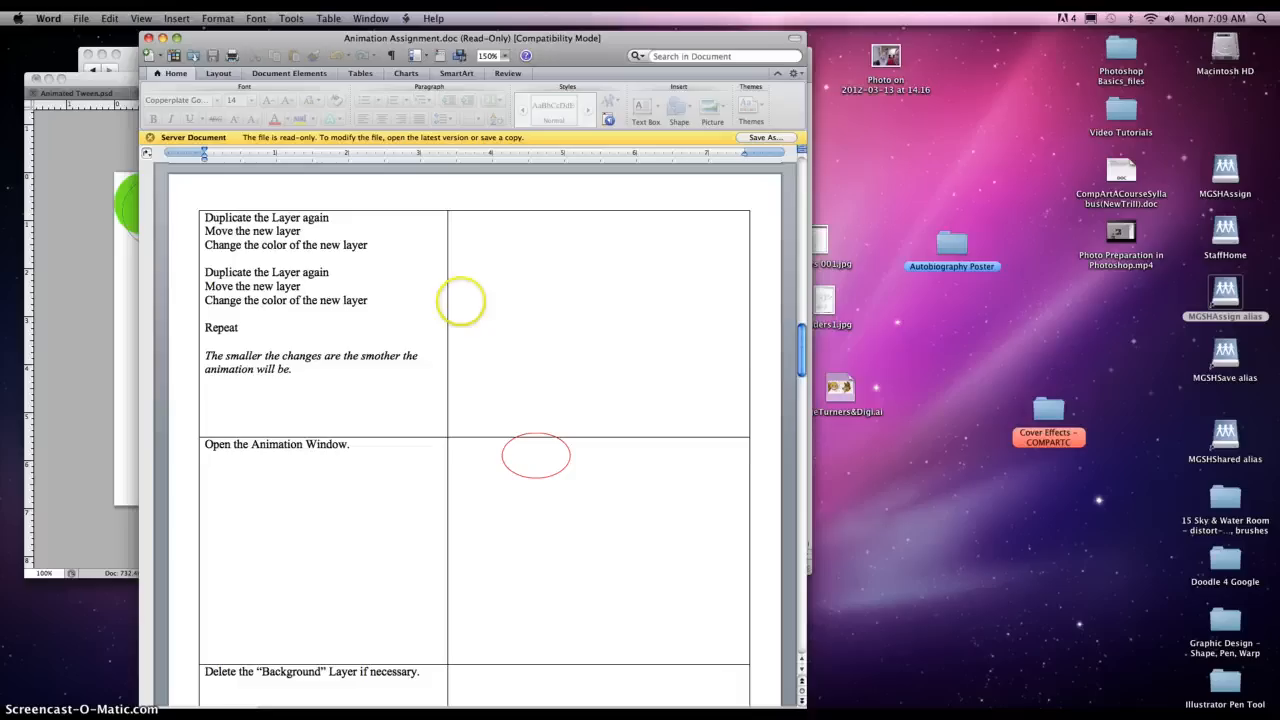
scroll(491, 313, "down", 3)
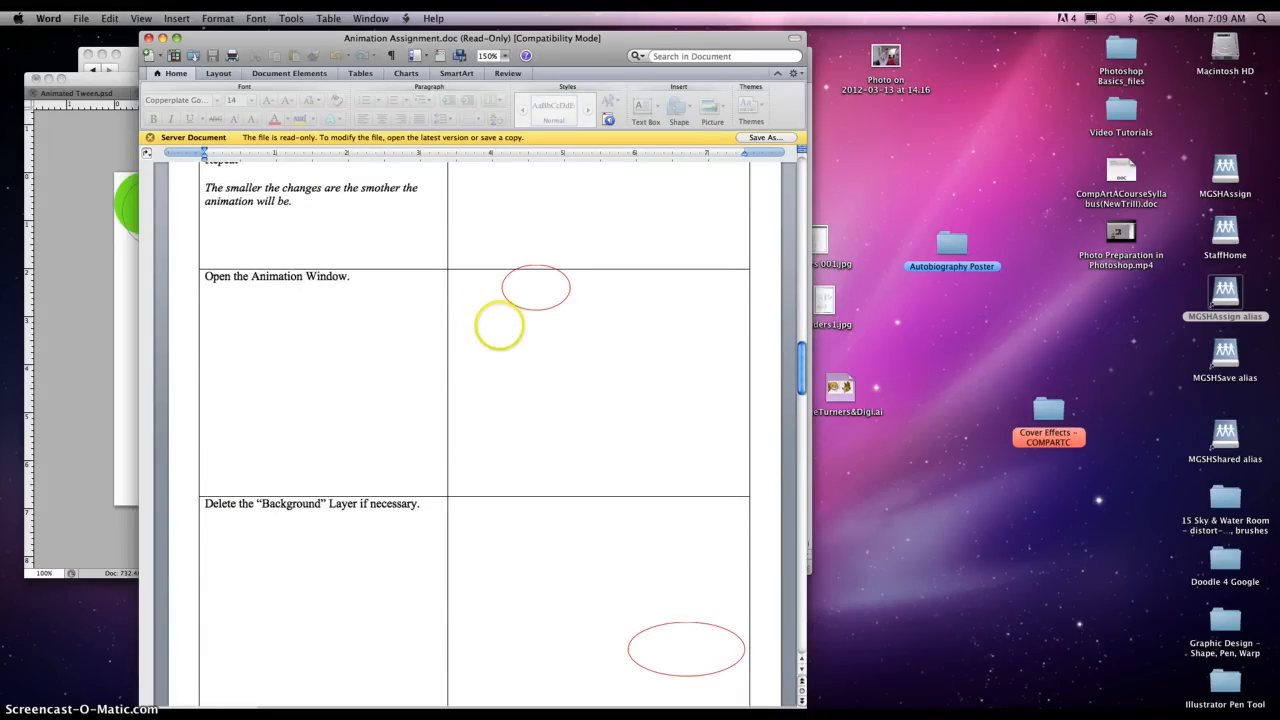
scroll(499, 326, "down", 6)
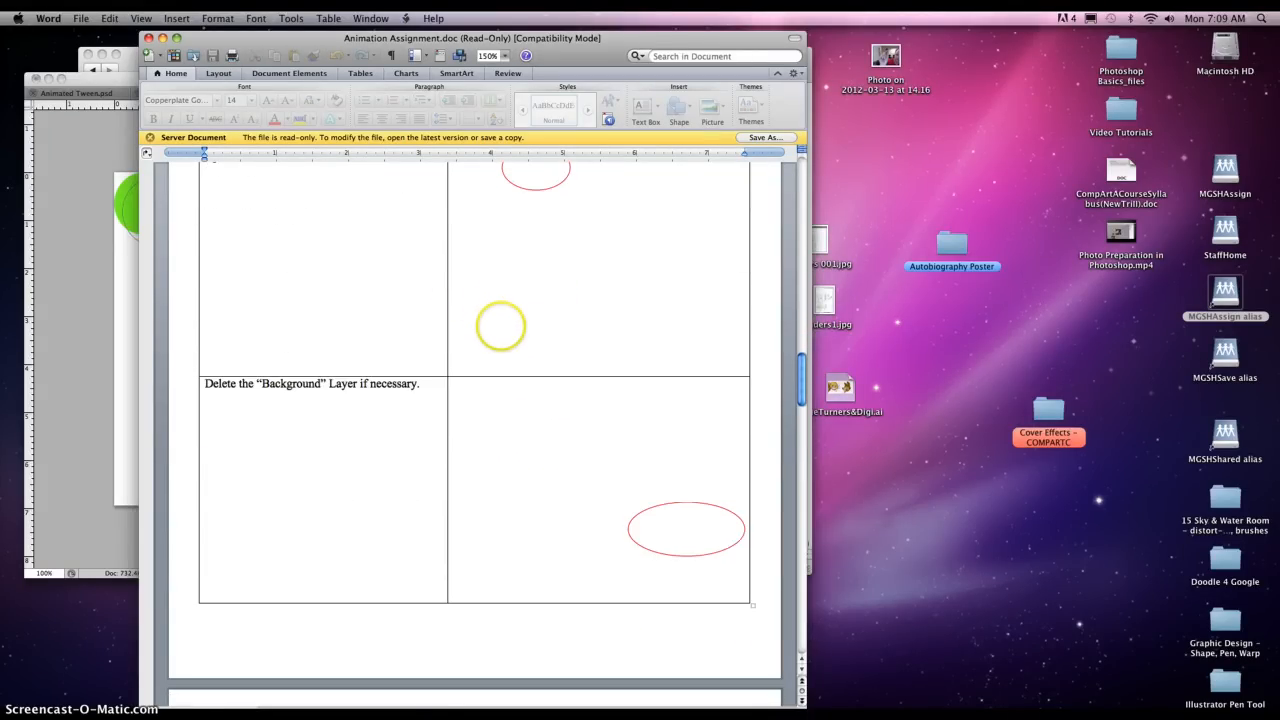
left_click(162, 40)
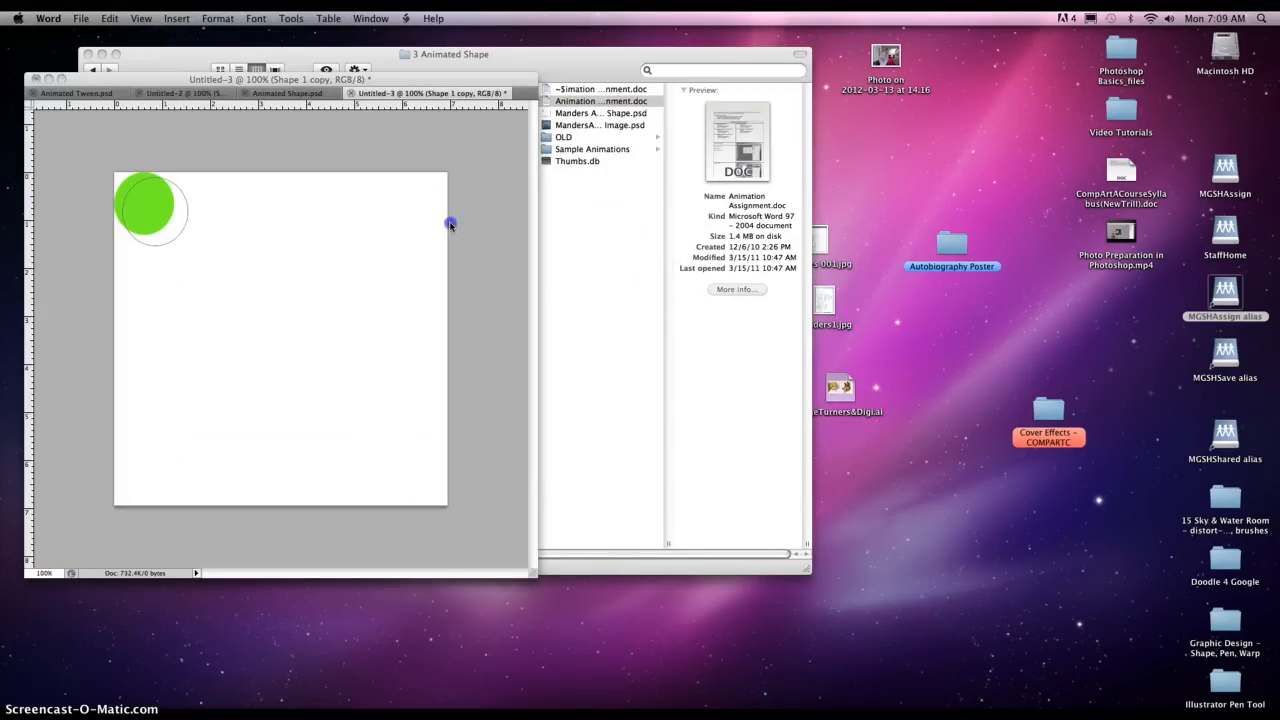
left_click(450, 224)
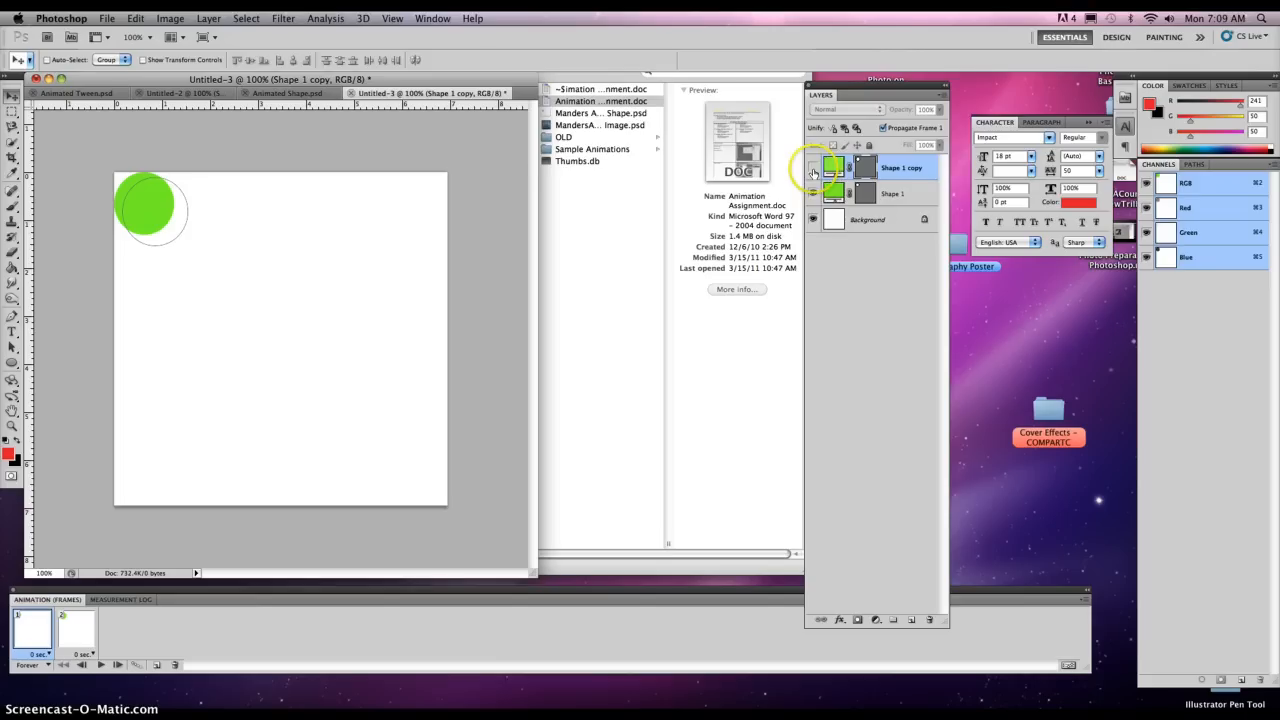
Delete the second animation frame and close the frame animation display
left_click(72, 625)
left_click_drag(72, 625, 175, 664)
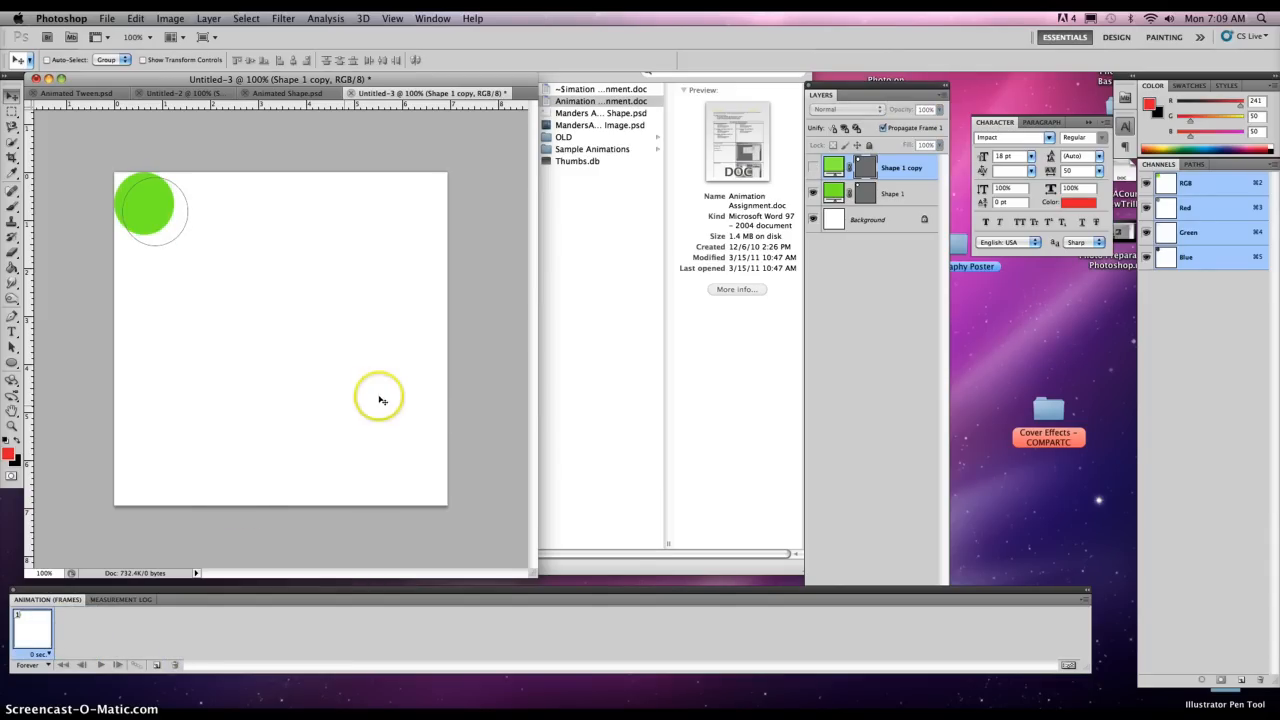
left_click(12, 592)
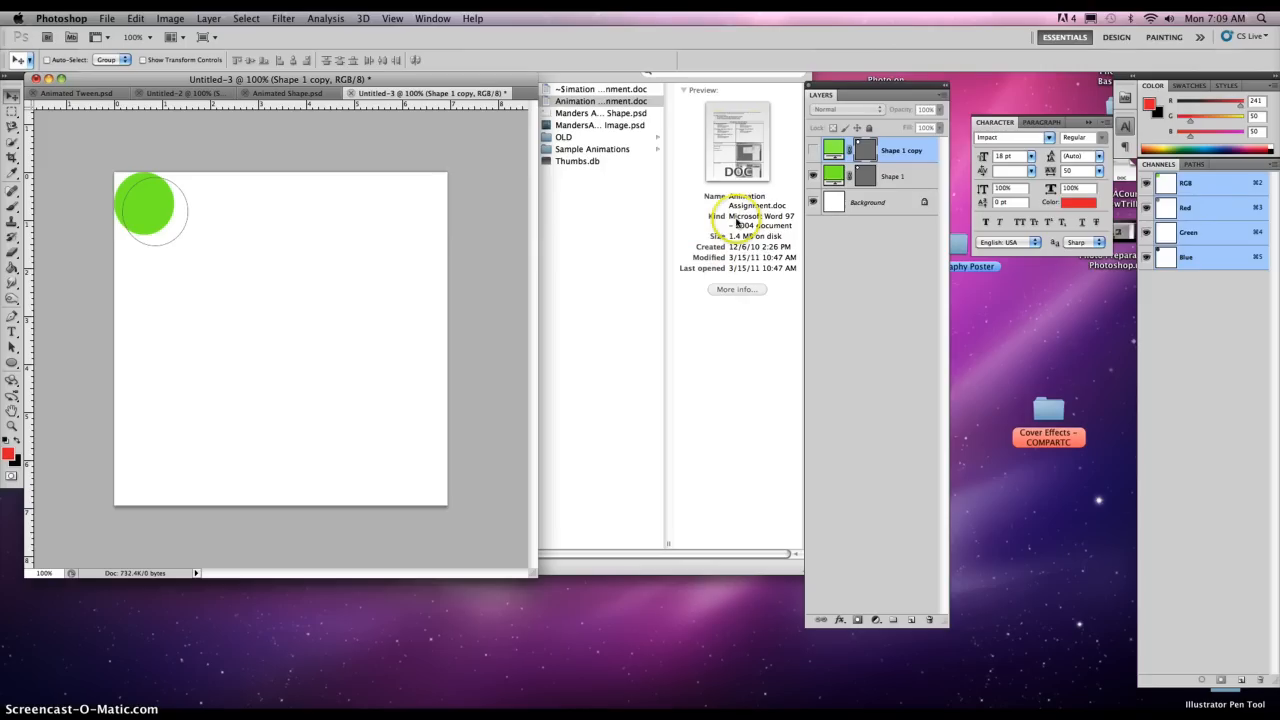
Show and duplicate the Shape 1 copy layer, offset the new circle slightly down and right, and fill it with lighter green #a6f46d
left_click(808, 150)
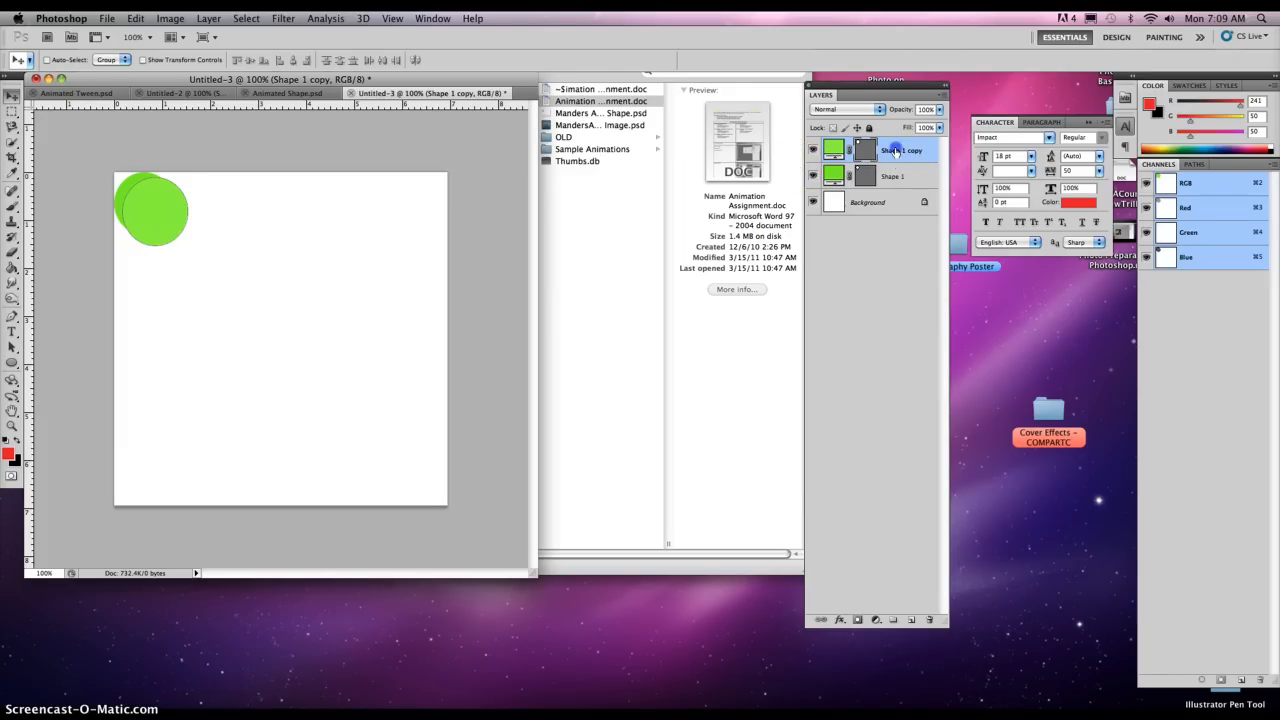
left_click_drag(896, 150, 912, 619)
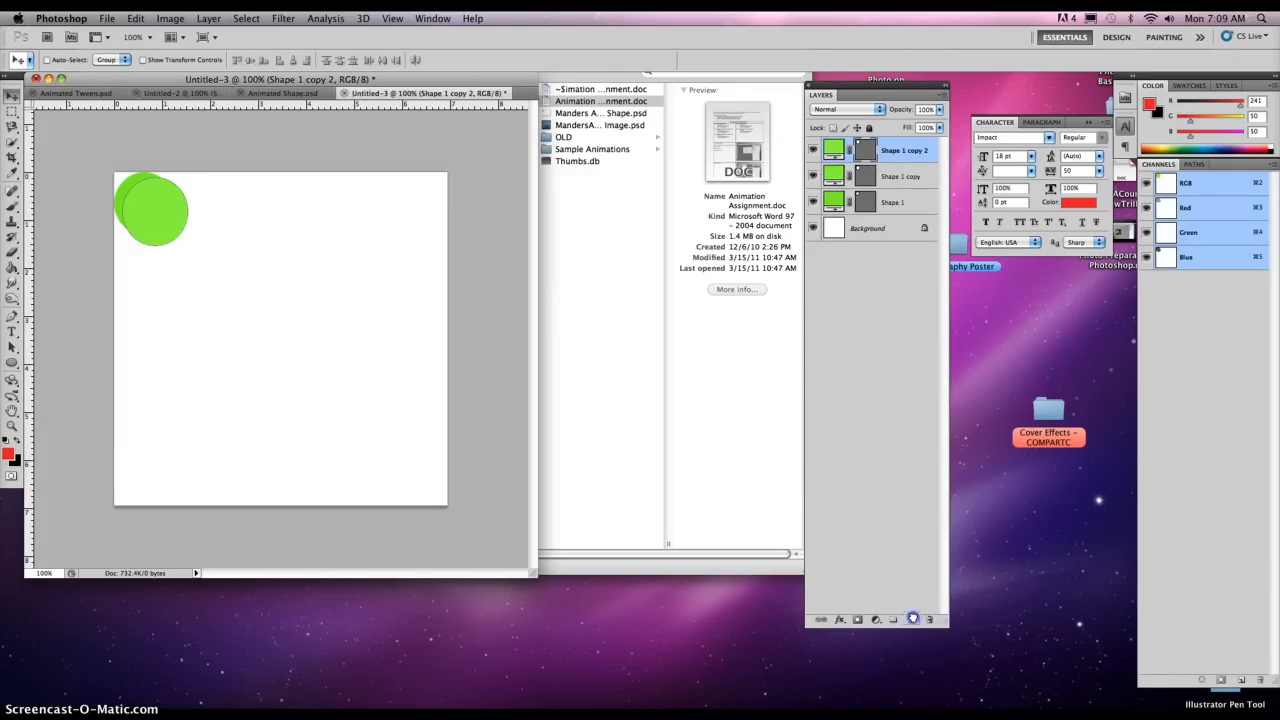
left_click_drag(177, 206, 189, 229)
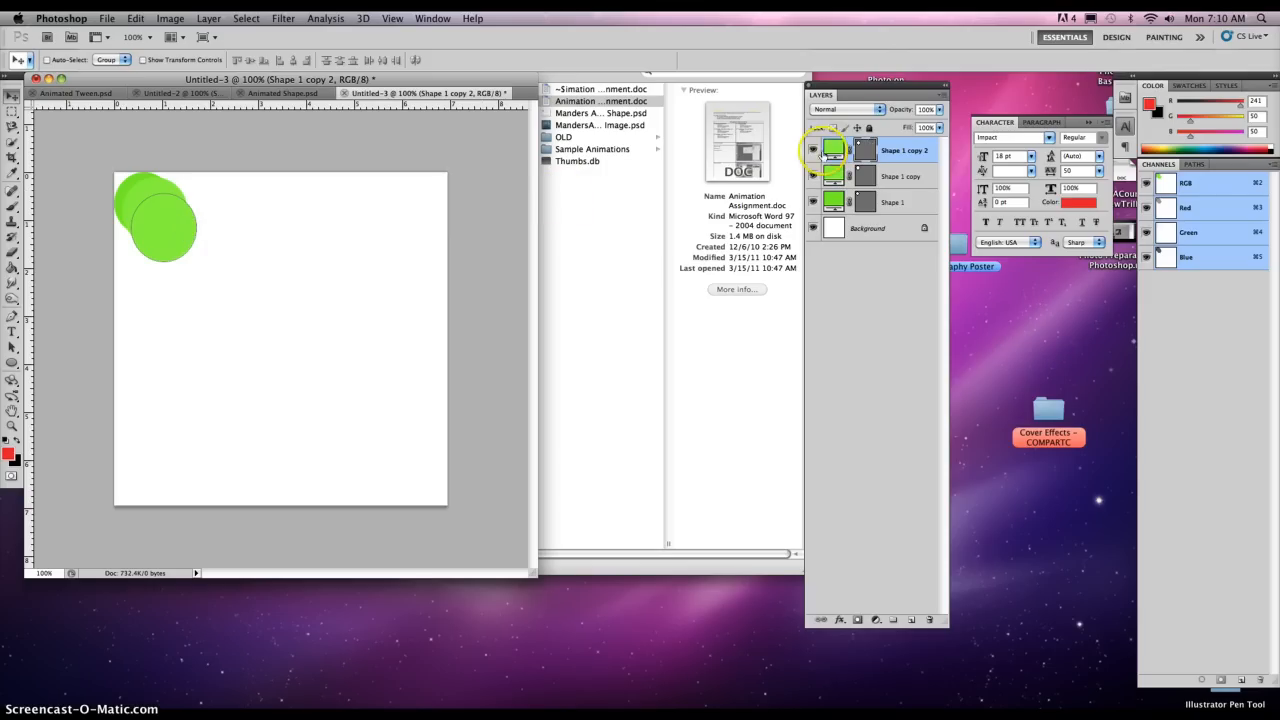
double_click(831, 150)
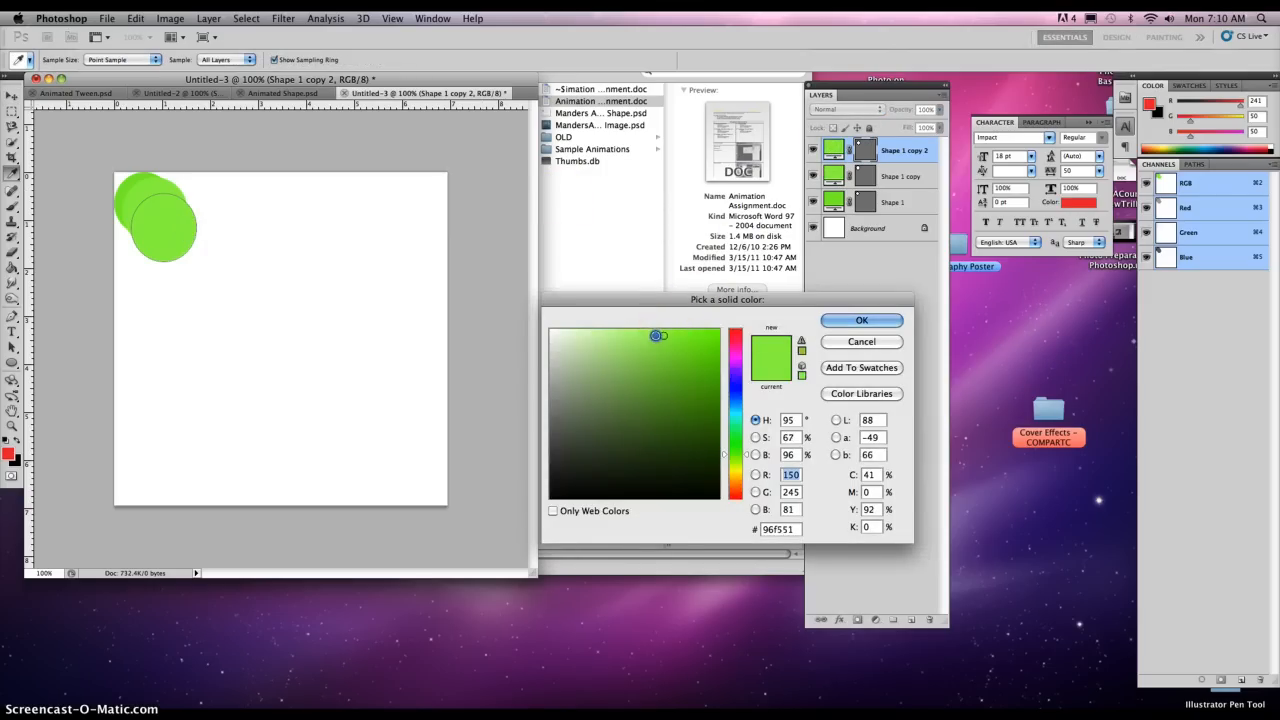
left_click(840, 317)
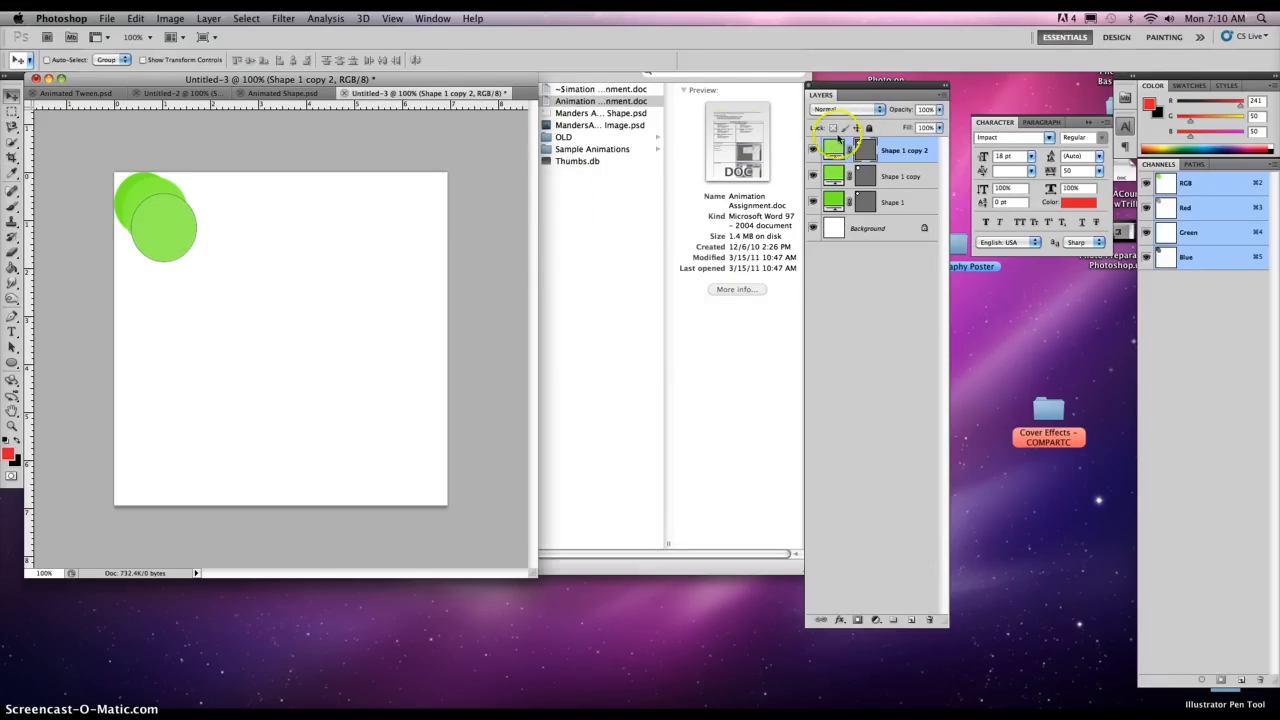
Enlarge the Shape 1 copy 2 circle slightly with Free Transform
key("super+t")
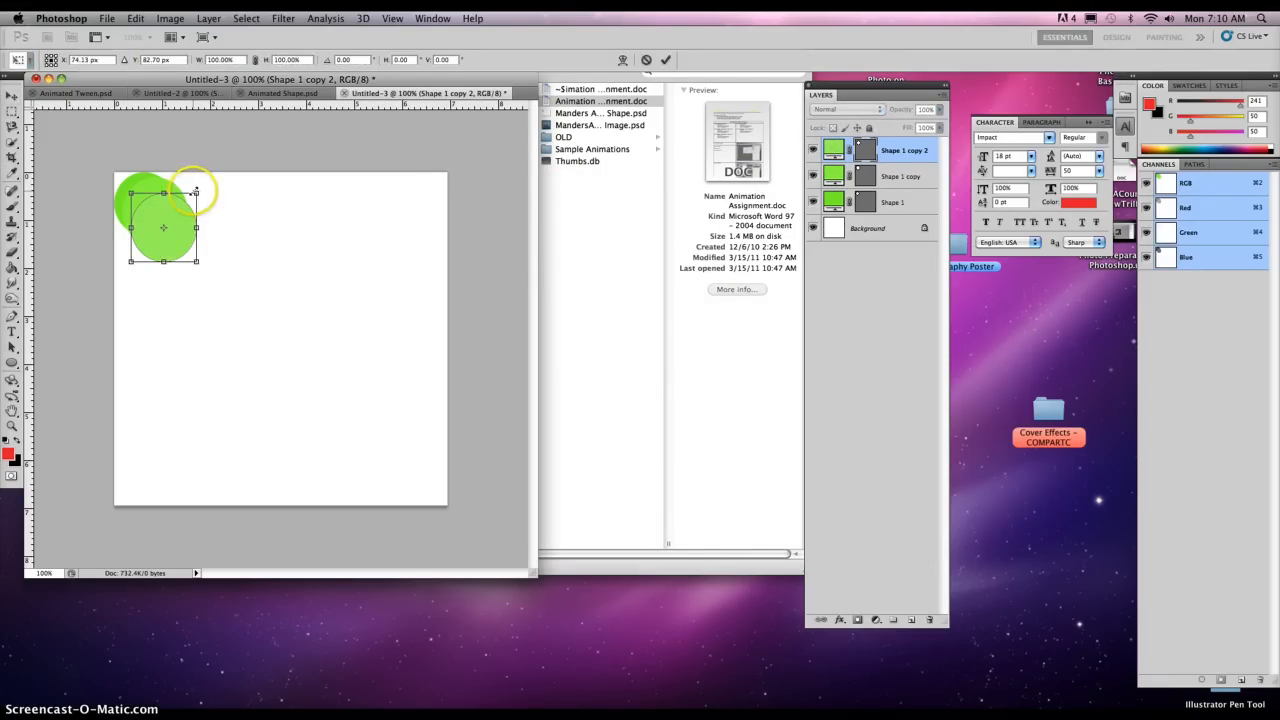
left_click_drag(197, 190, 176, 216)
double_click(176, 212)
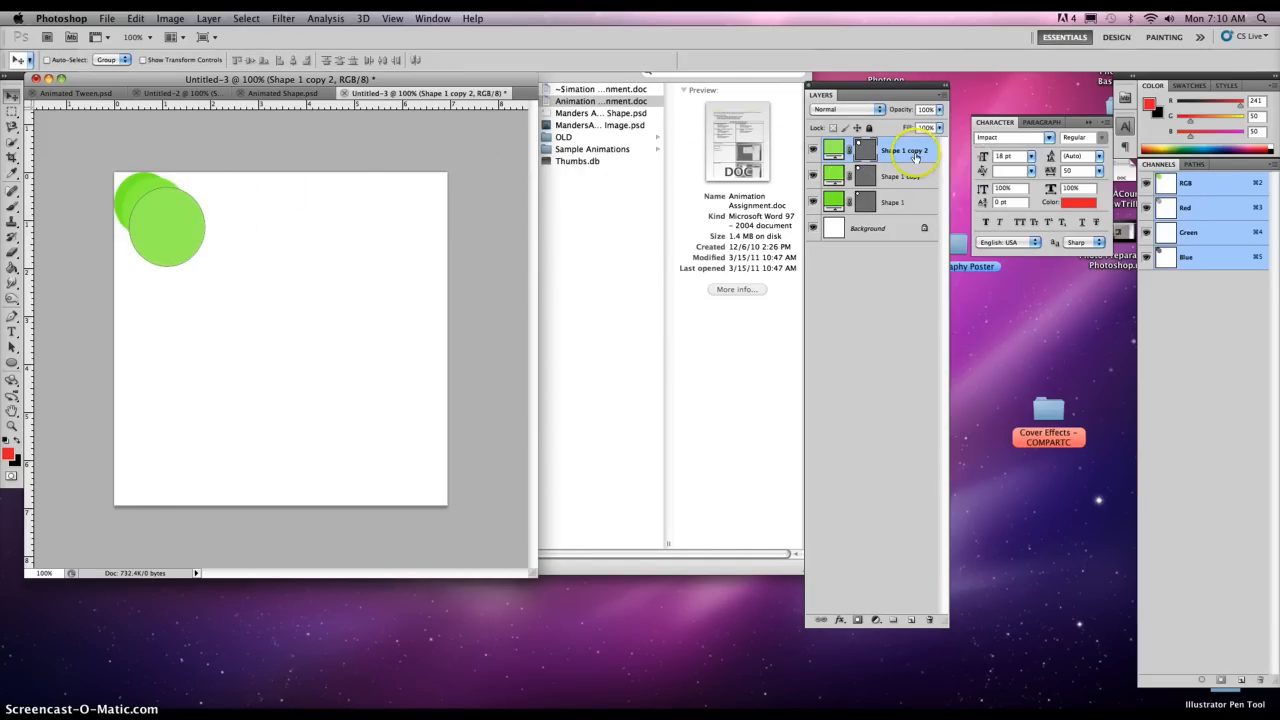
Duplicate the Shape 1 copy 2 layer and give the new circle a paler green fill
left_click_drag(915, 157, 908, 620)
double_click(833, 148)
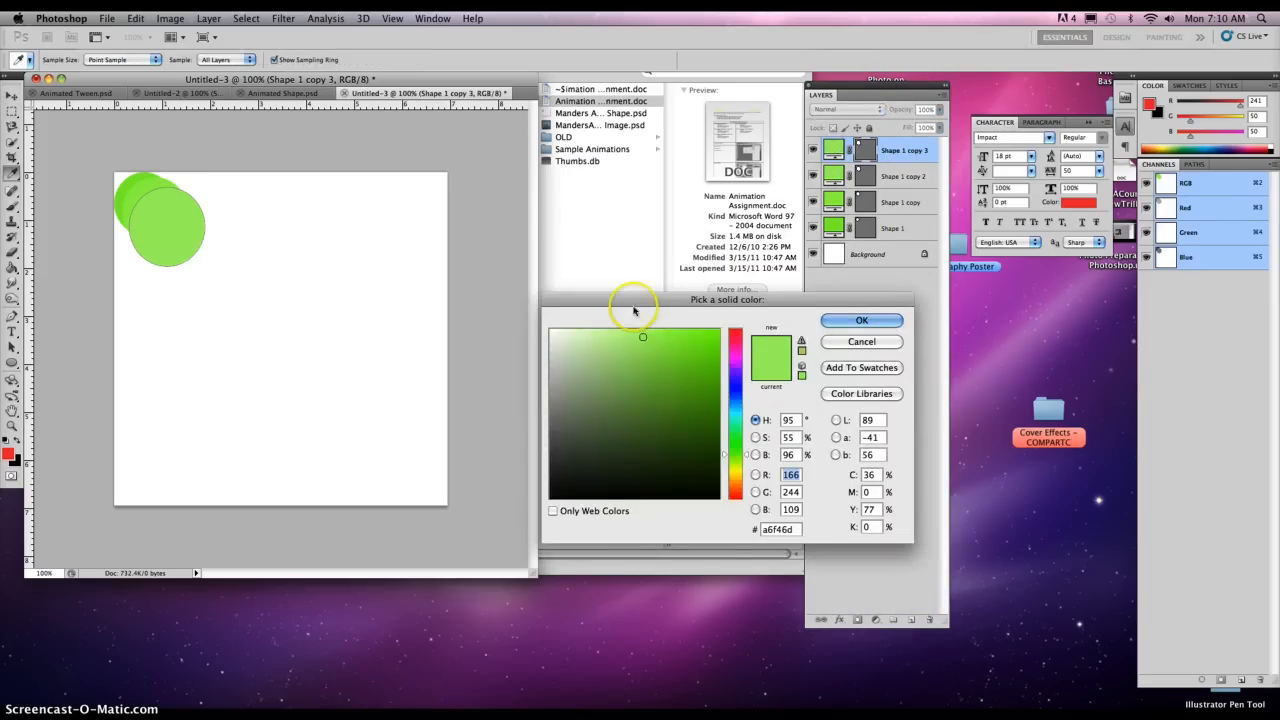
left_click(619, 335)
left_click(861, 320)
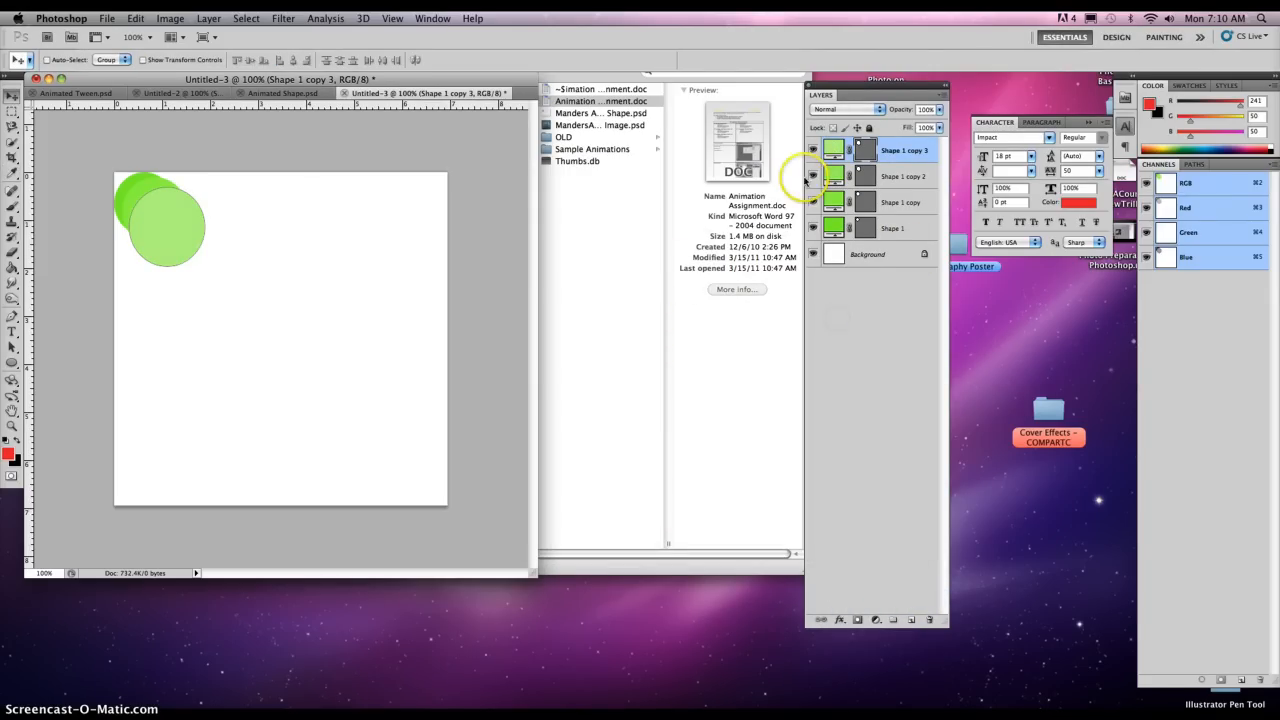
Enlarge the Shape 1 copy 3 circle with Free Transform and shift it slightly down and right
key("super+t")
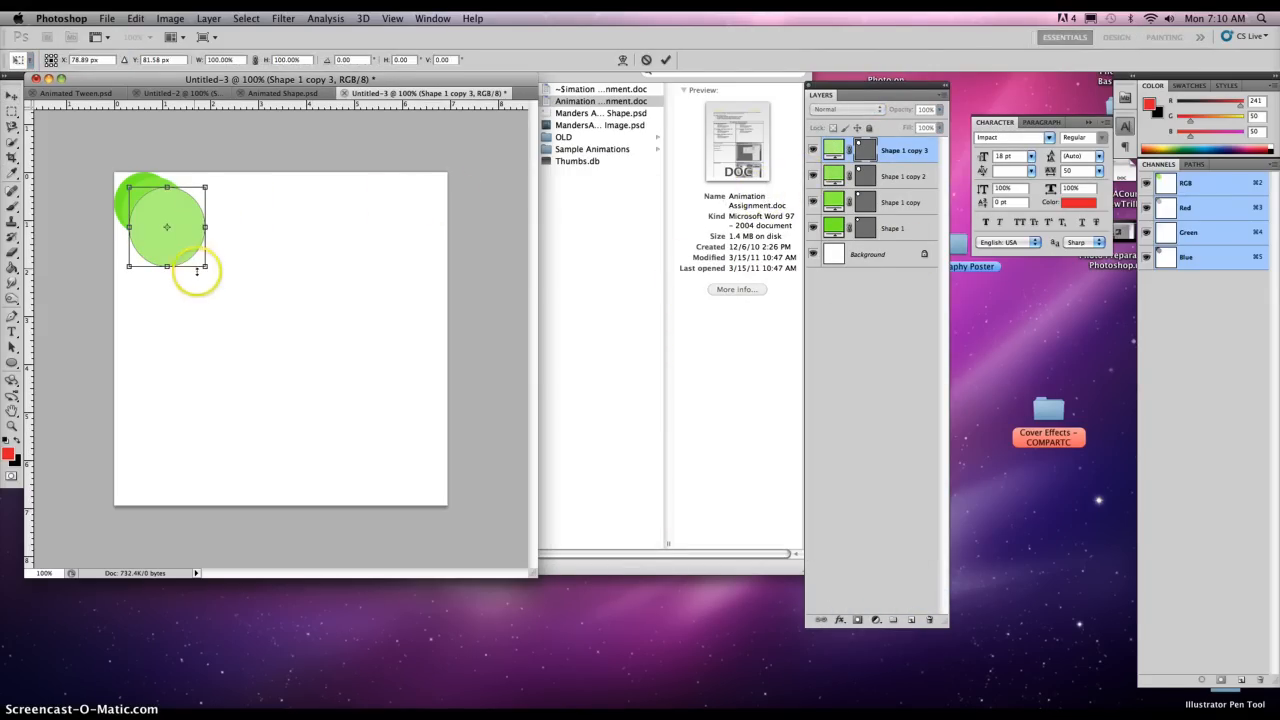
mouse_move(206, 266)
left_mouse_down()
mouse_move(214, 279)
mouse_move(192, 268)
left_mouse_up()
key("Return")
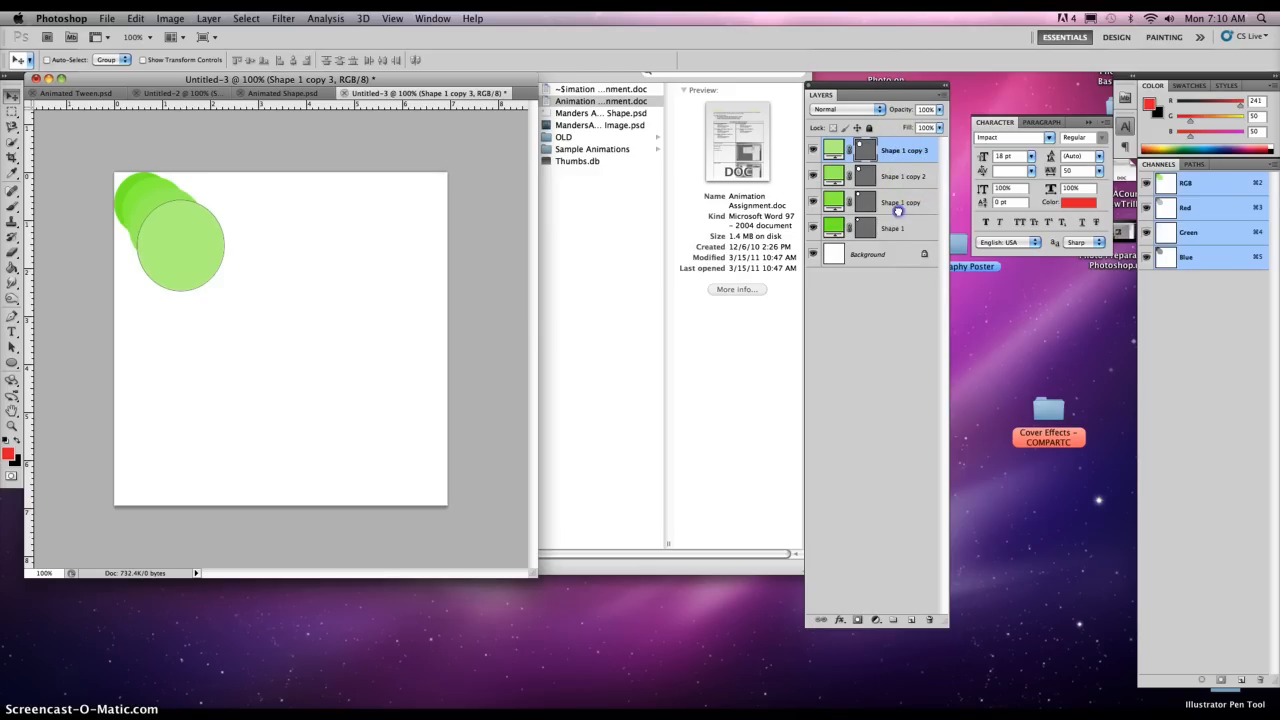
Duplicate the Shape 1 copy 3 layer and fill the new circle with a paler green
left_click_drag(898, 212, 910, 619)
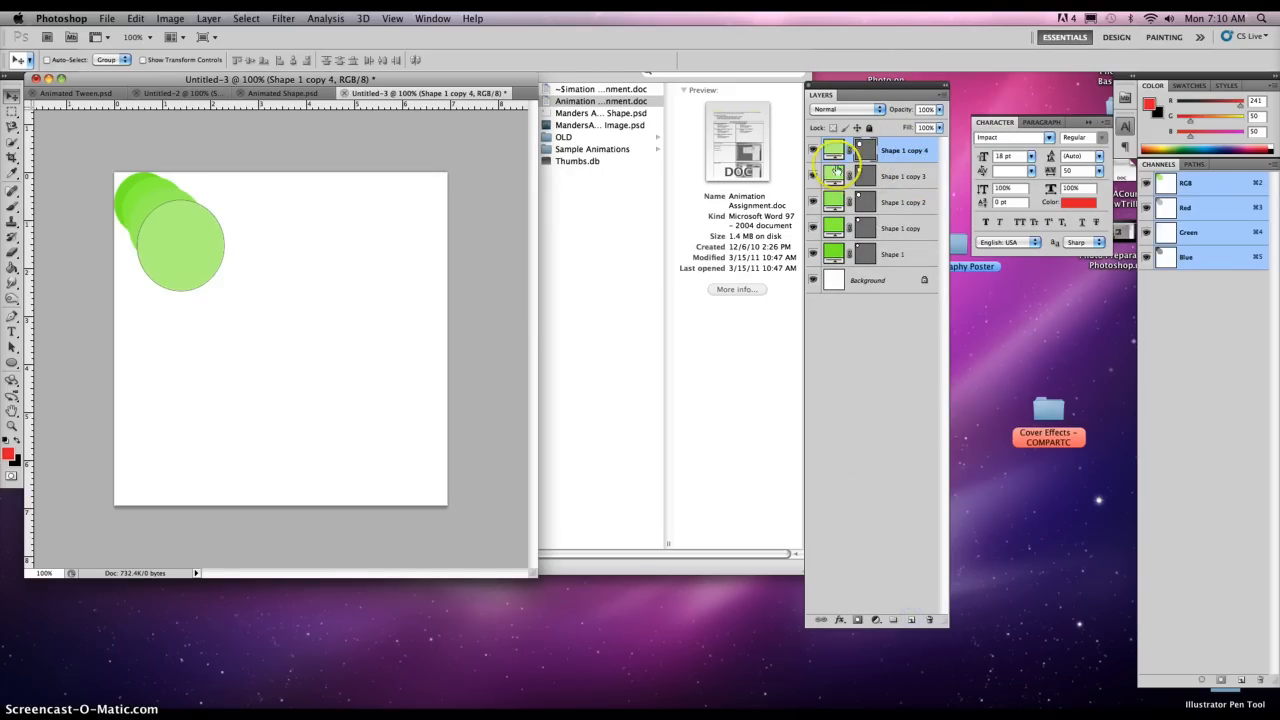
double_click(838, 148)
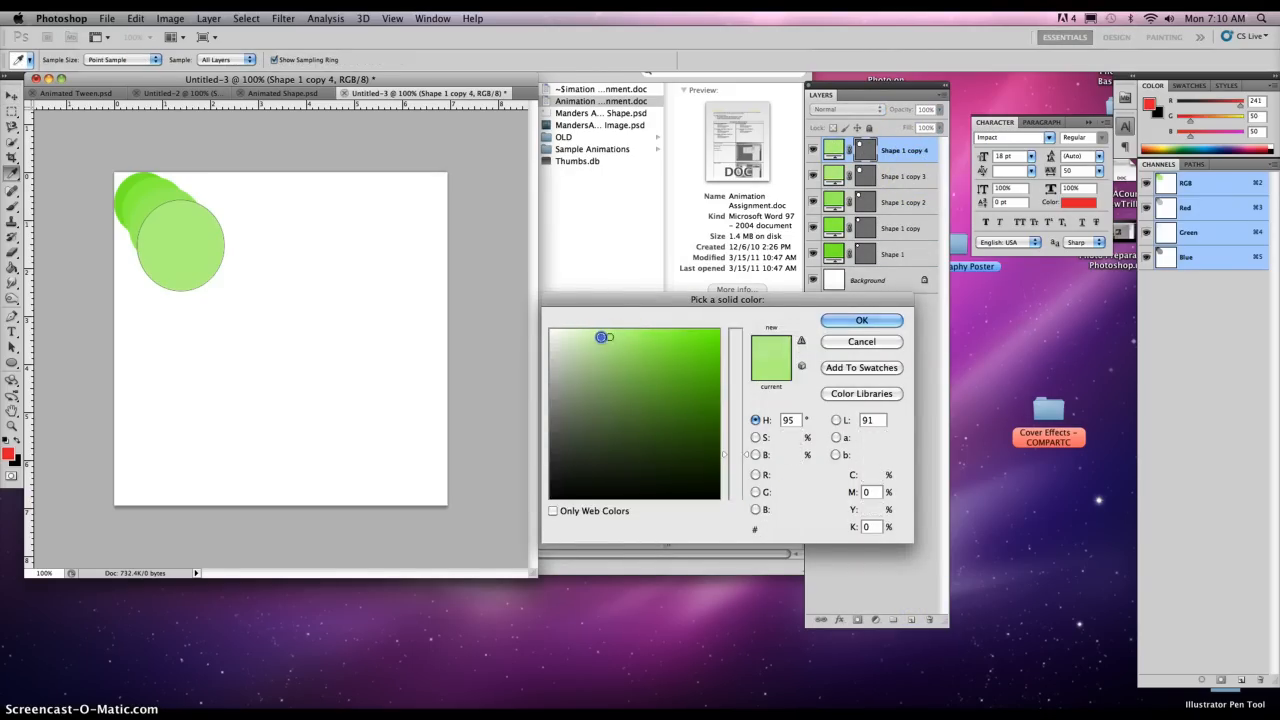
left_click(861, 320)
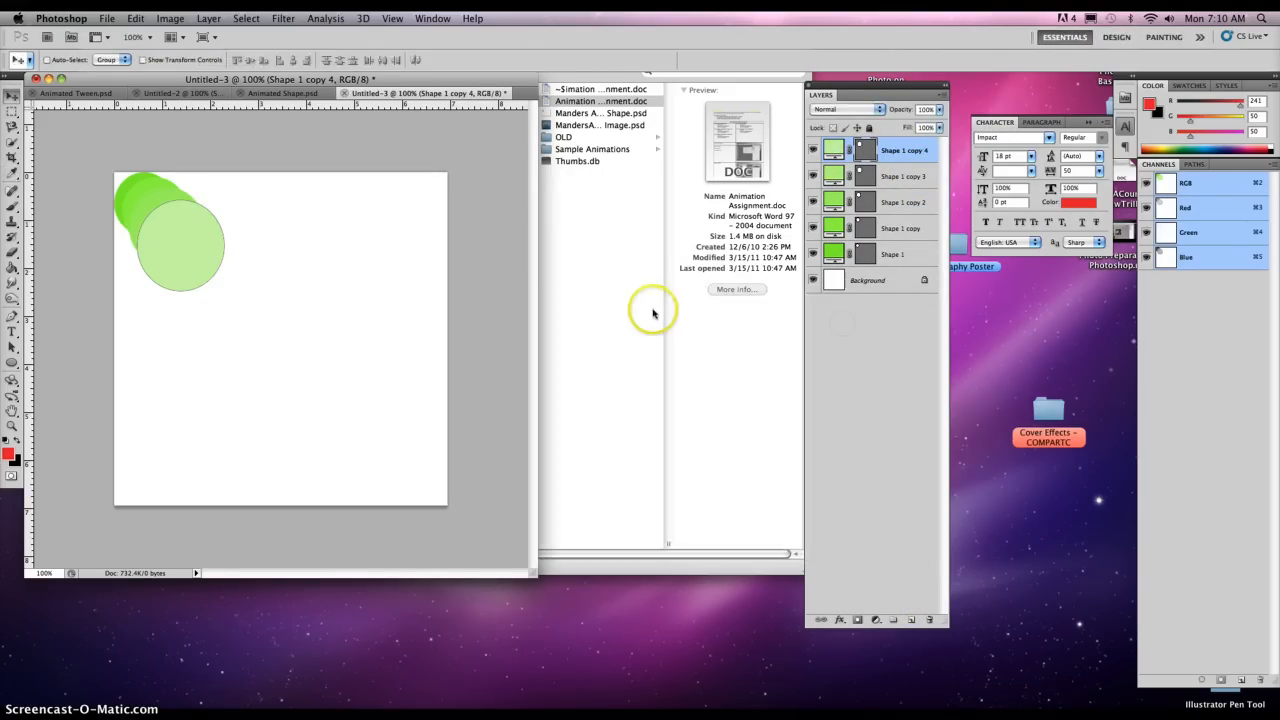
Enlarge the Shape 1 copy 4 circle with Free Transform and shift it slightly down
key("super+t")
mouse_move(224, 291)
left_mouse_down()
mouse_move(242, 311)
mouse_move(221, 300)
mouse_move(225, 286)
left_mouse_up()
double_click(225, 286)
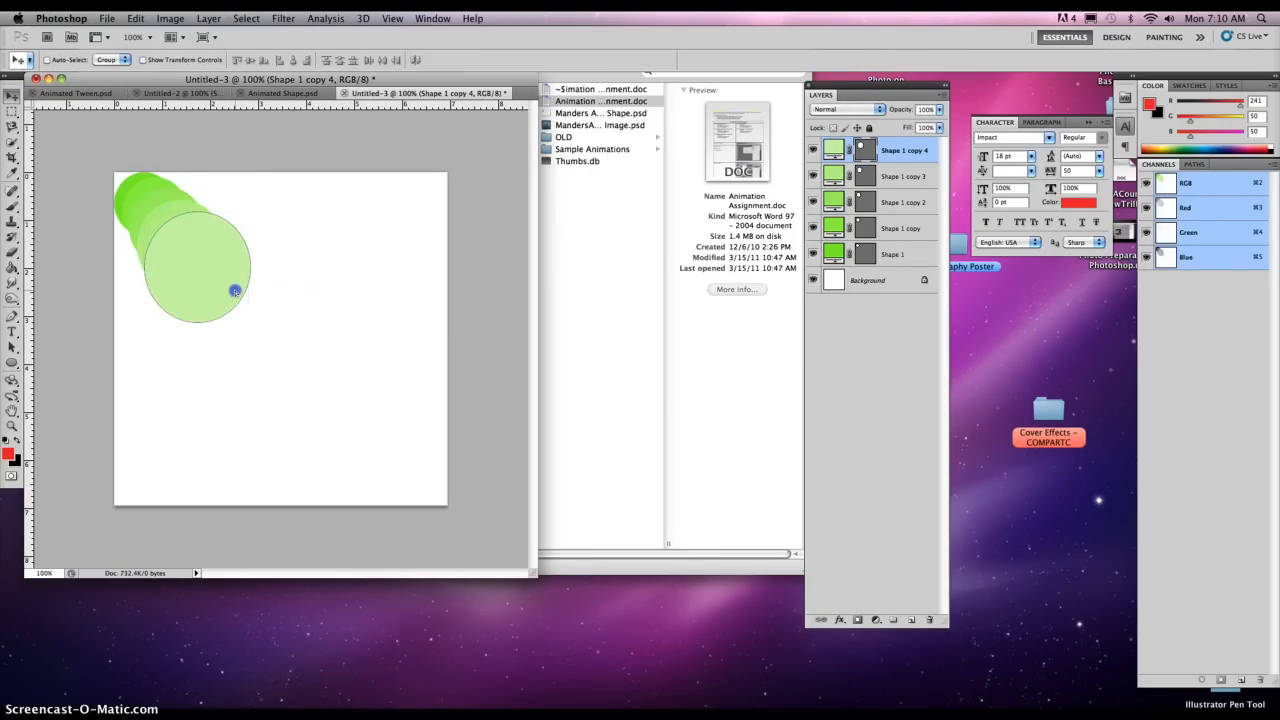
left_click_drag(229, 288, 225, 287)
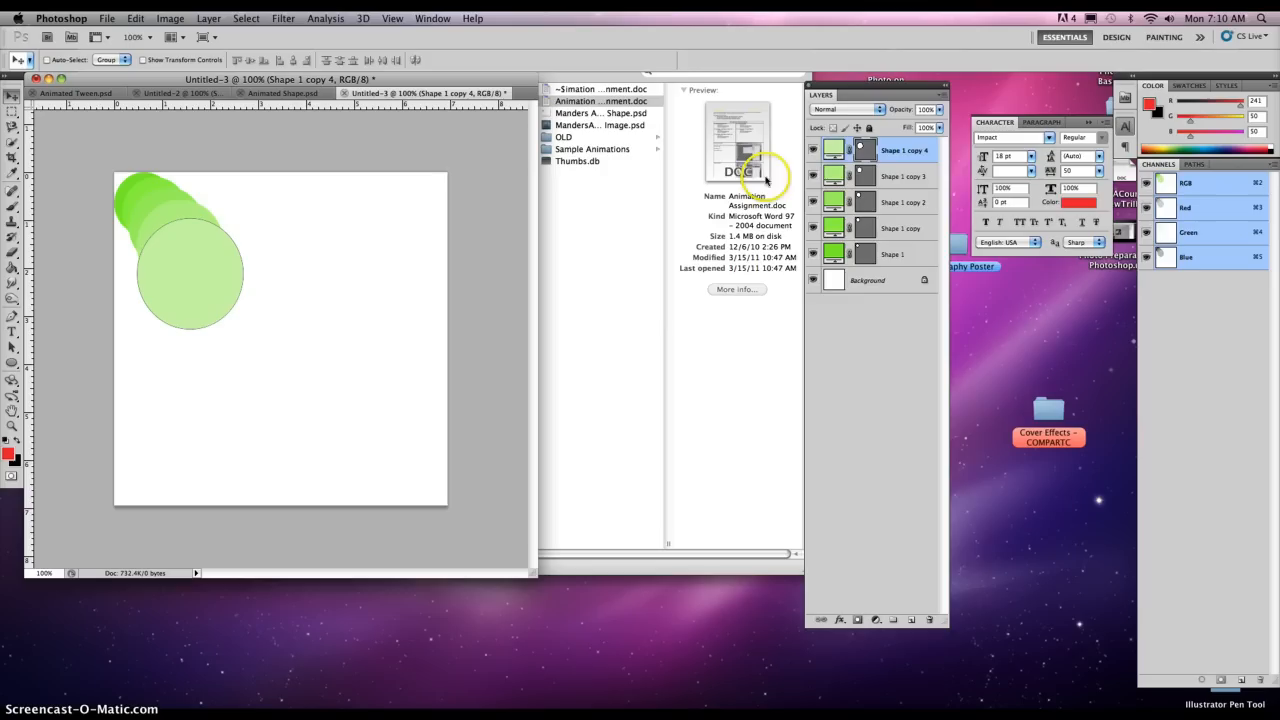
Duplicate the Shape 1 copy 4 layer and fill the new circle with very pale green #e5f7d7
left_click_drag(875, 152, 910, 619)
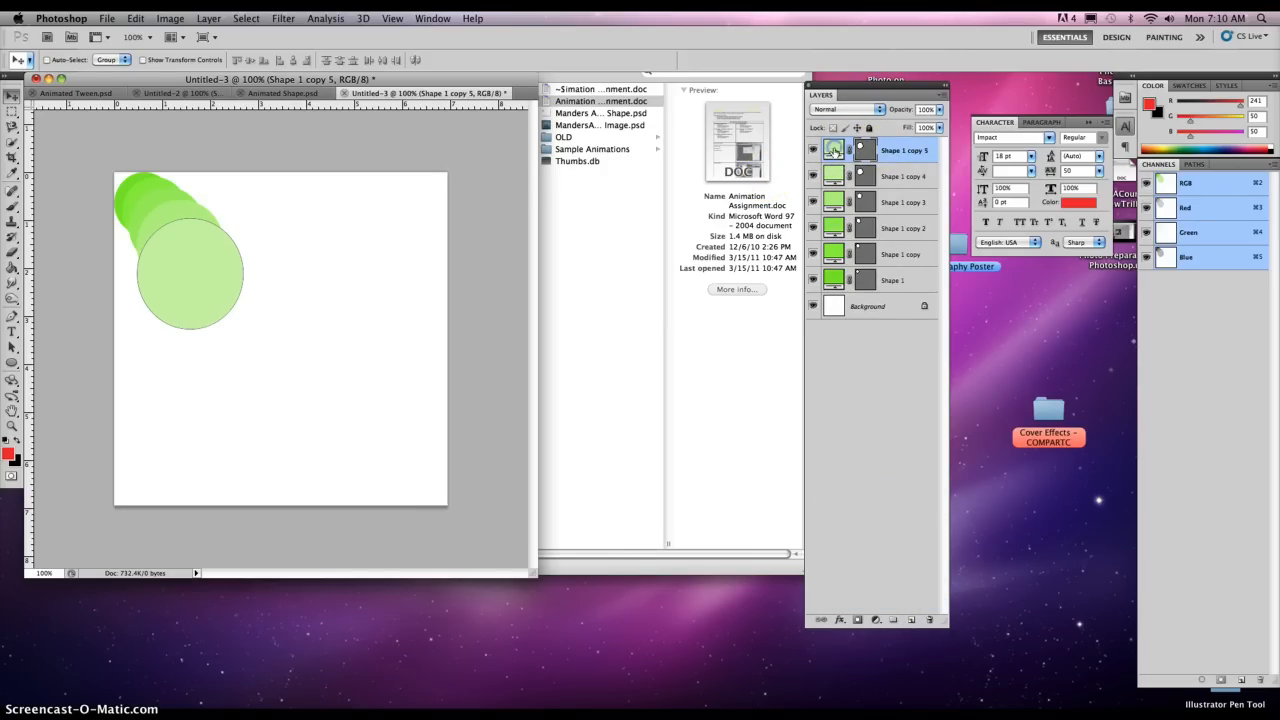
double_click(835, 150)
left_click(571, 334)
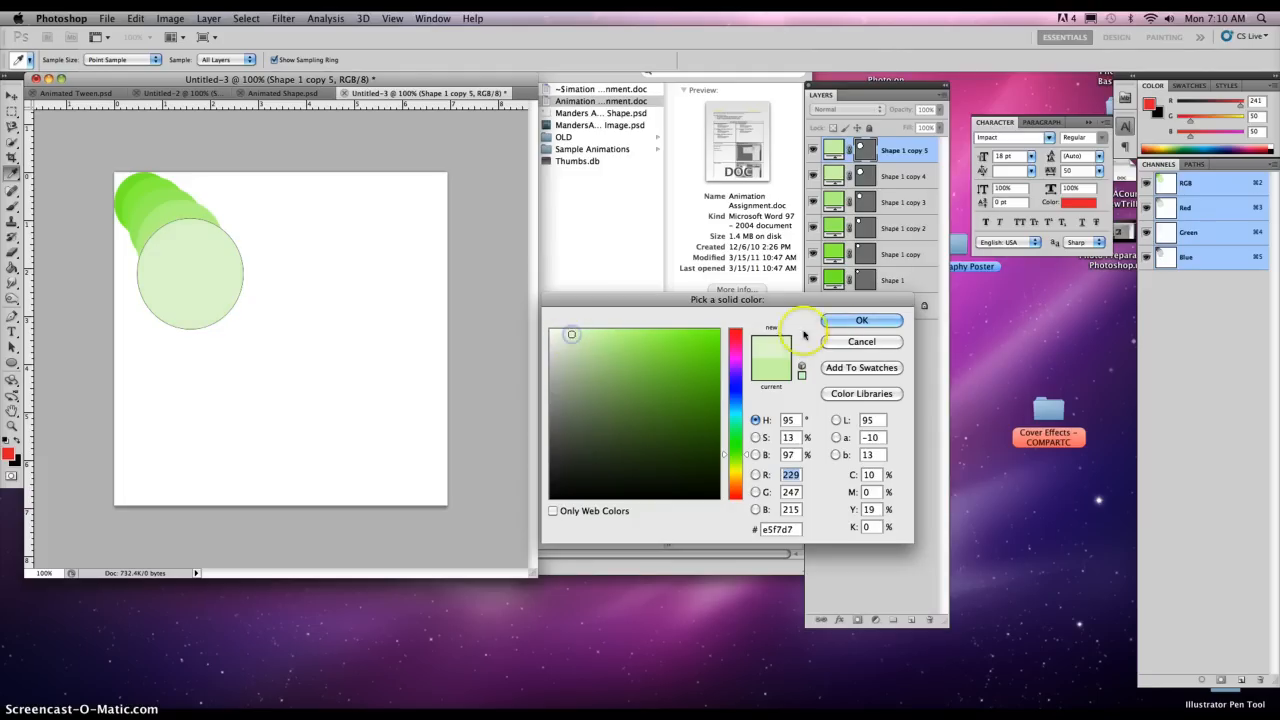
left_click(855, 320)
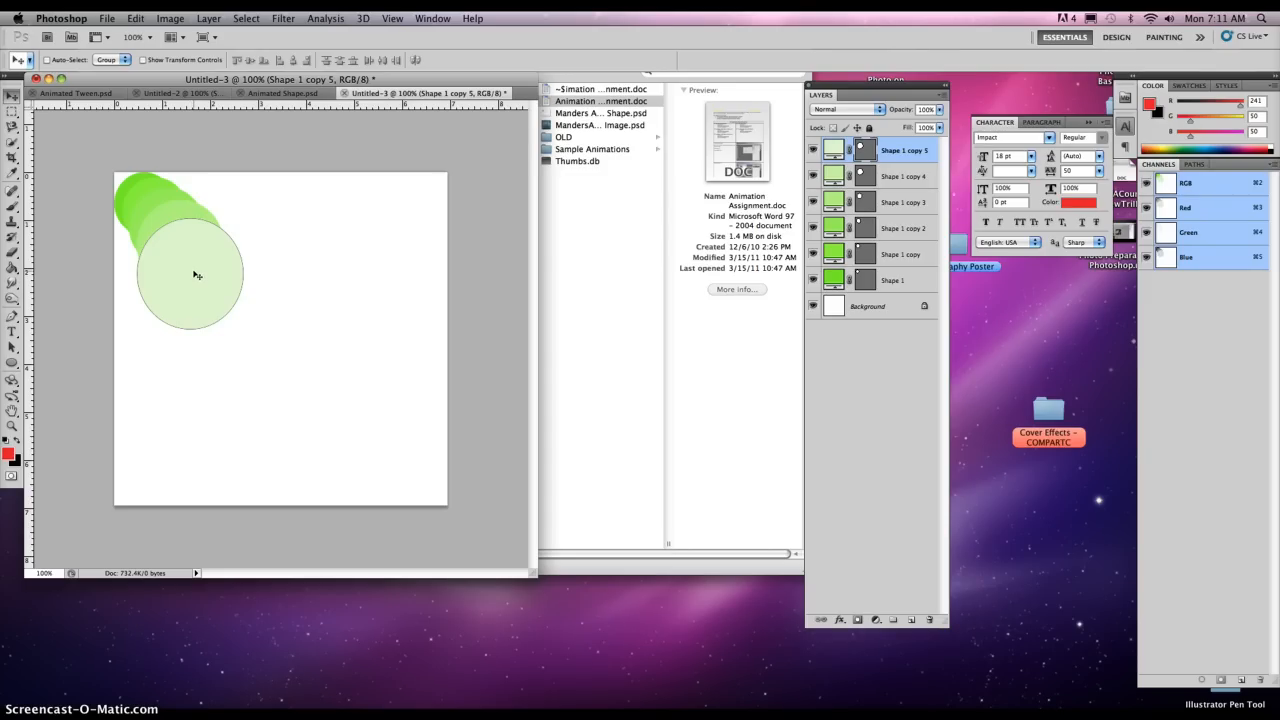
Scale the Shape 1 copy 5 circle proportionally to about 128% with Free Transform and move it slightly down
key("super+t")
left_click_drag(244, 329, 271, 361)
mouse_move(231, 308)
left_mouse_down()
mouse_move(237, 334)
mouse_move(236, 322)
left_mouse_up()
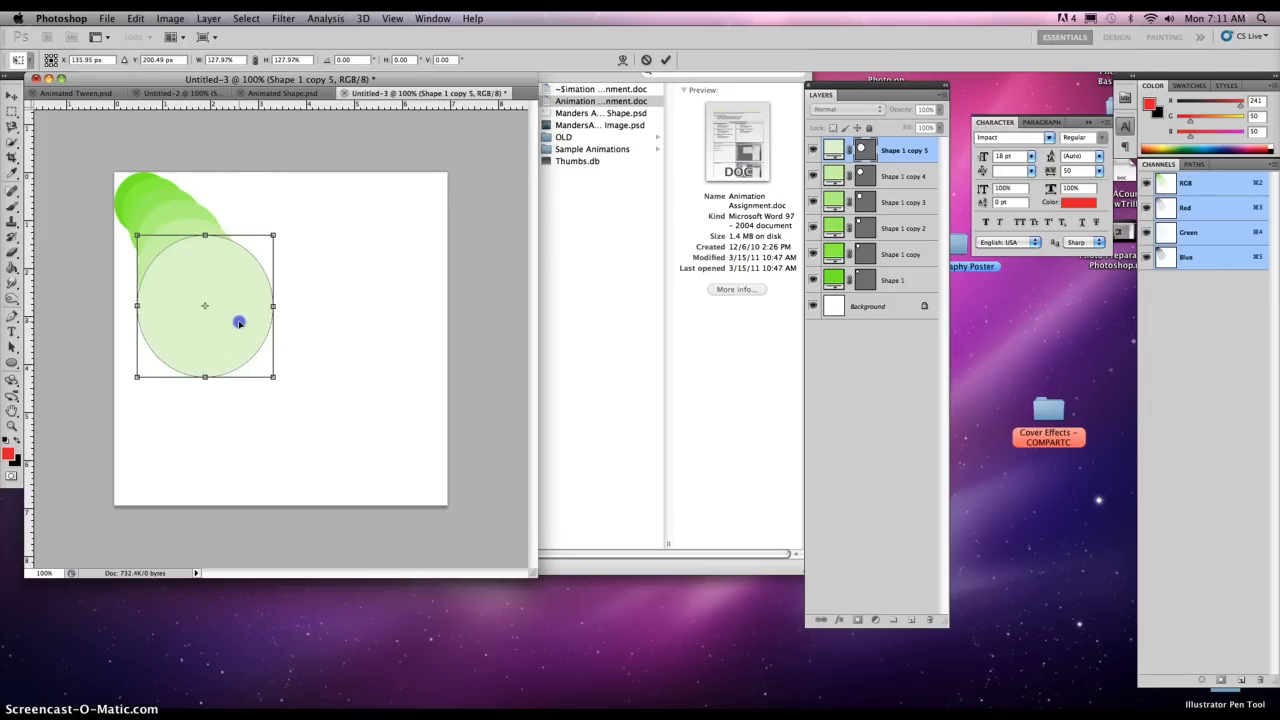
double_click(239, 322)
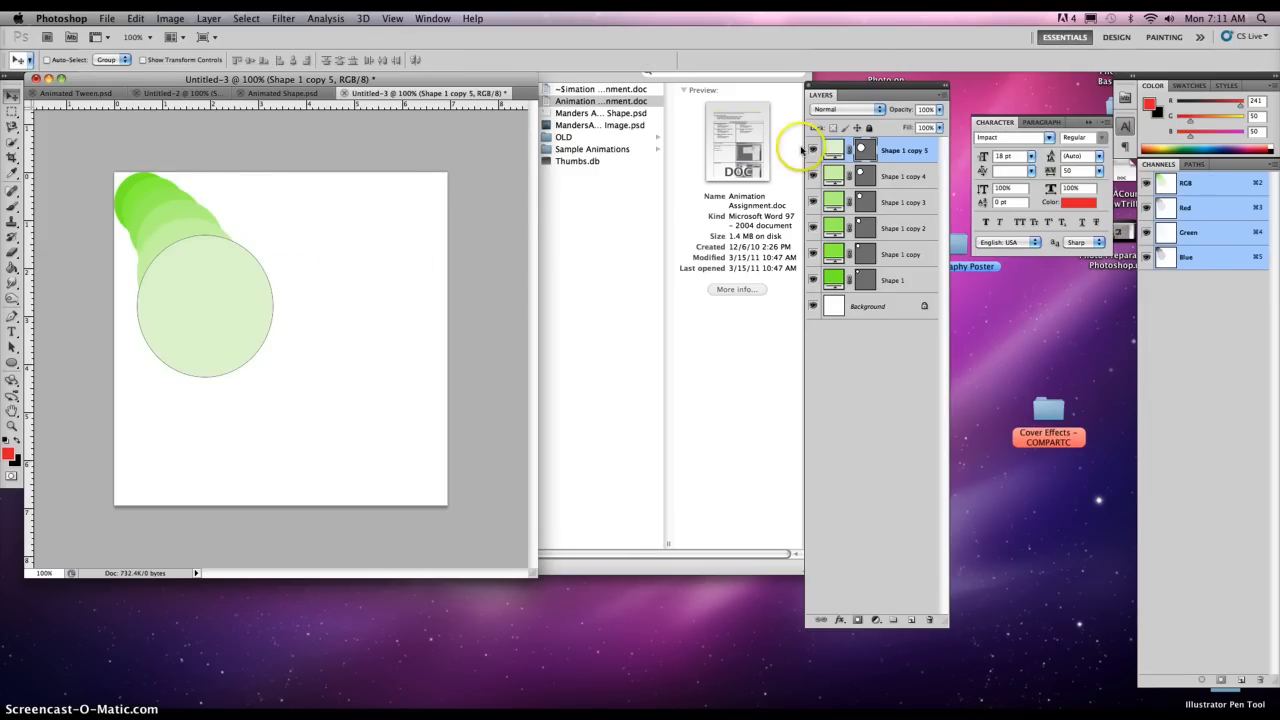
Duplicate the Shape 1 copy 5 layer and fill the new circle with pale yellow-green #dee2b2
left_click_drag(890, 180, 911, 619)
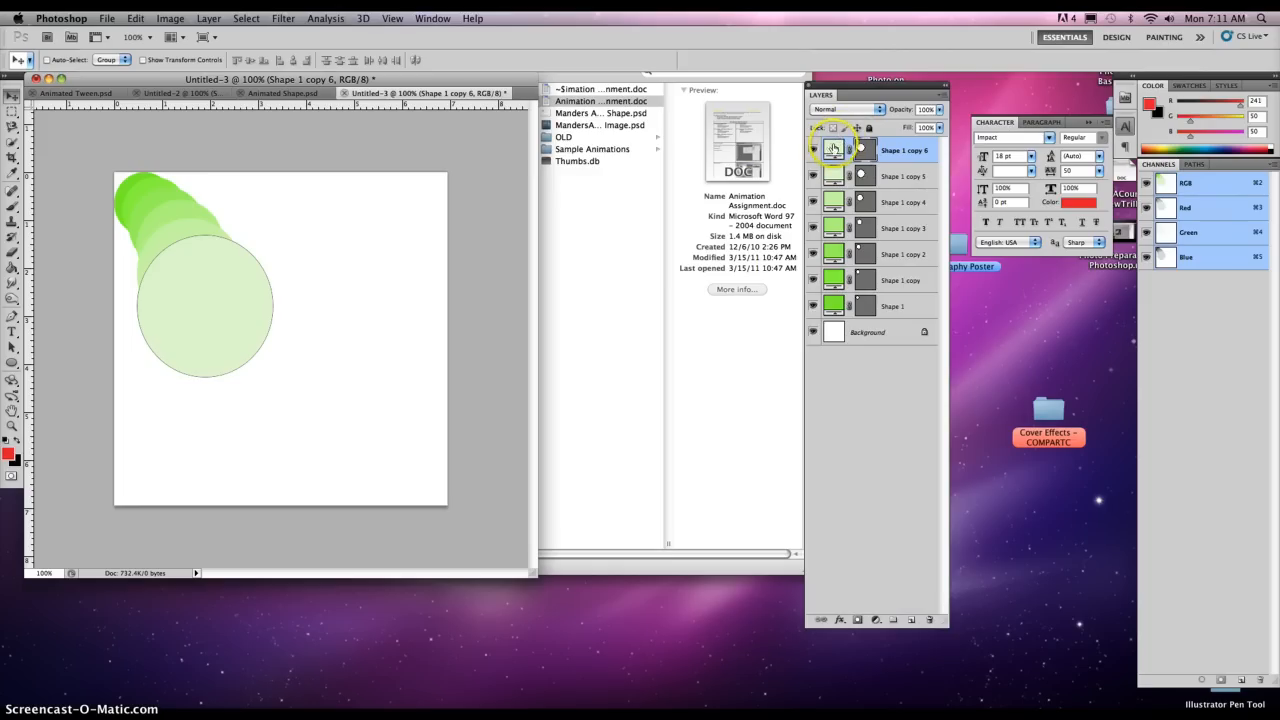
double_click(835, 148)
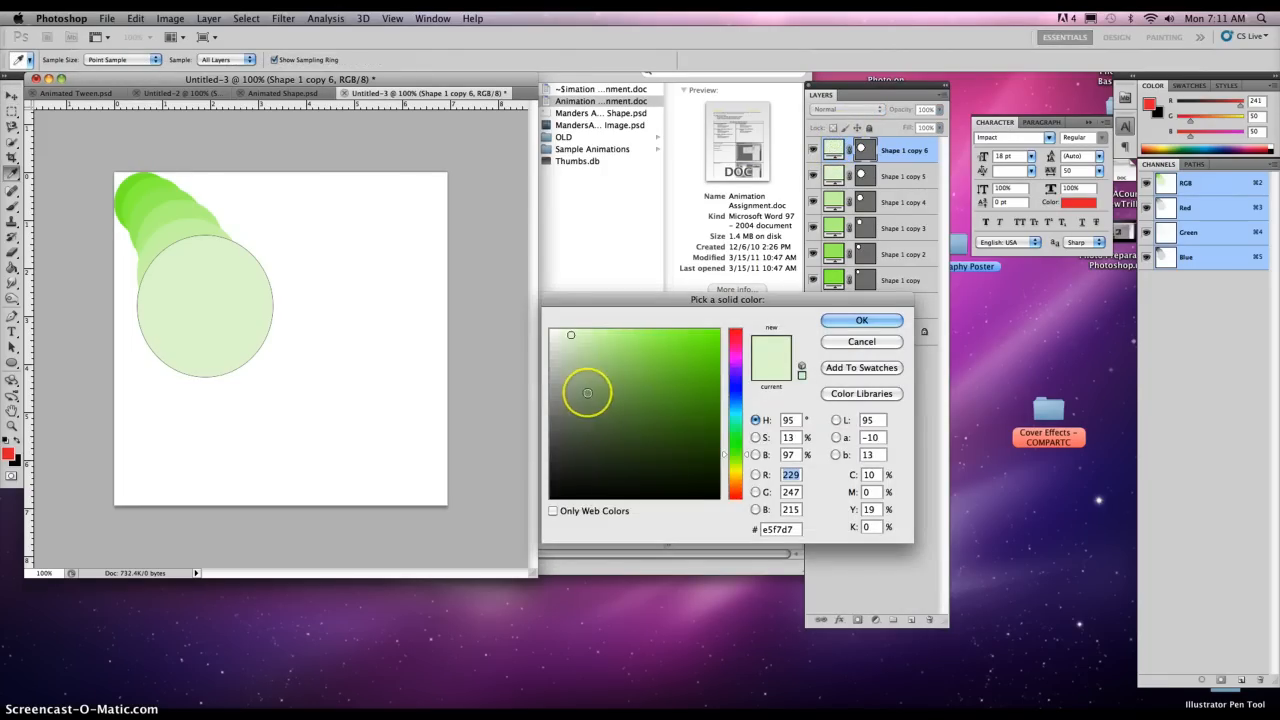
mouse_move(737, 455)
left_mouse_down()
mouse_move(737, 443)
mouse_move(738, 466)
left_mouse_up()
left_click(596, 350)
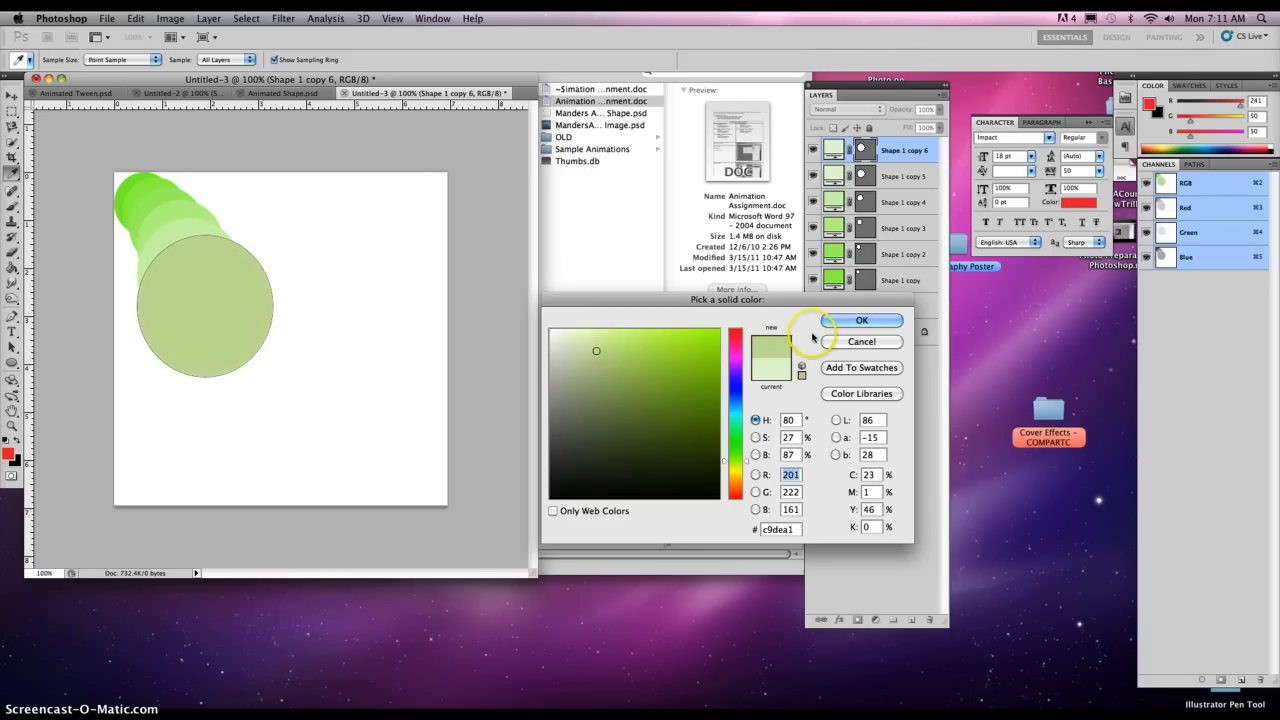
left_click(585, 348)
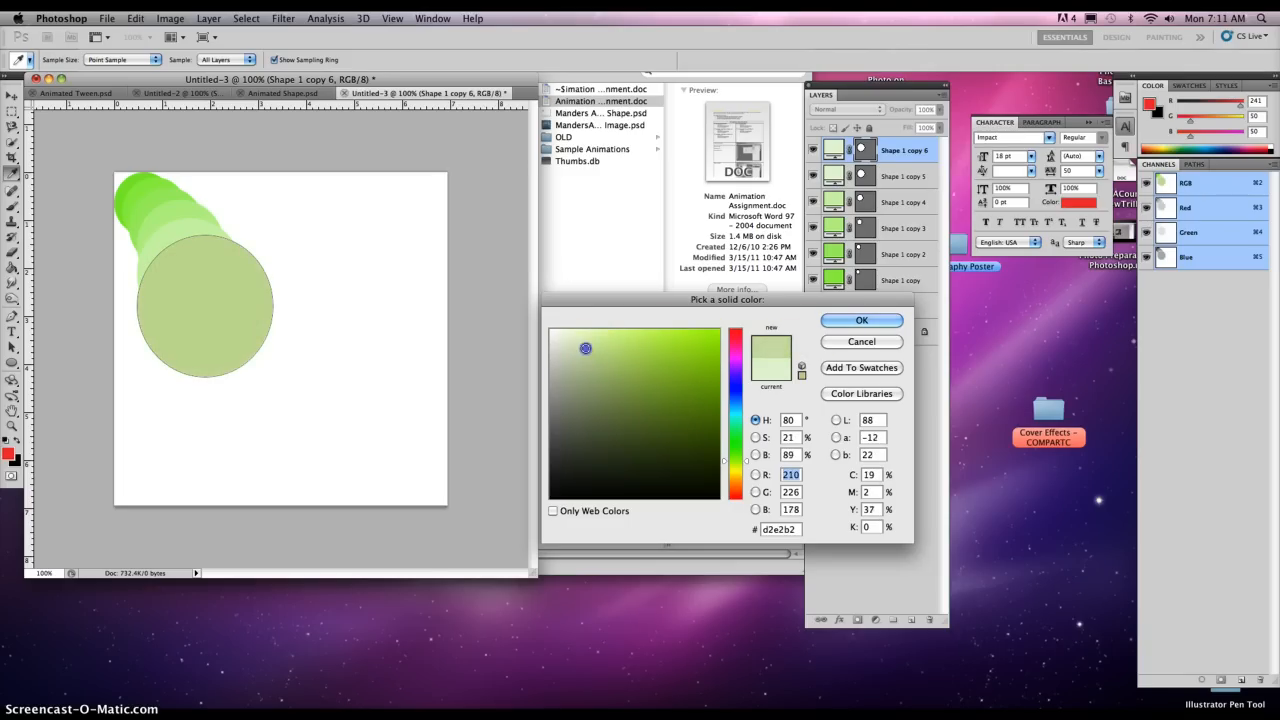
left_click(732, 466)
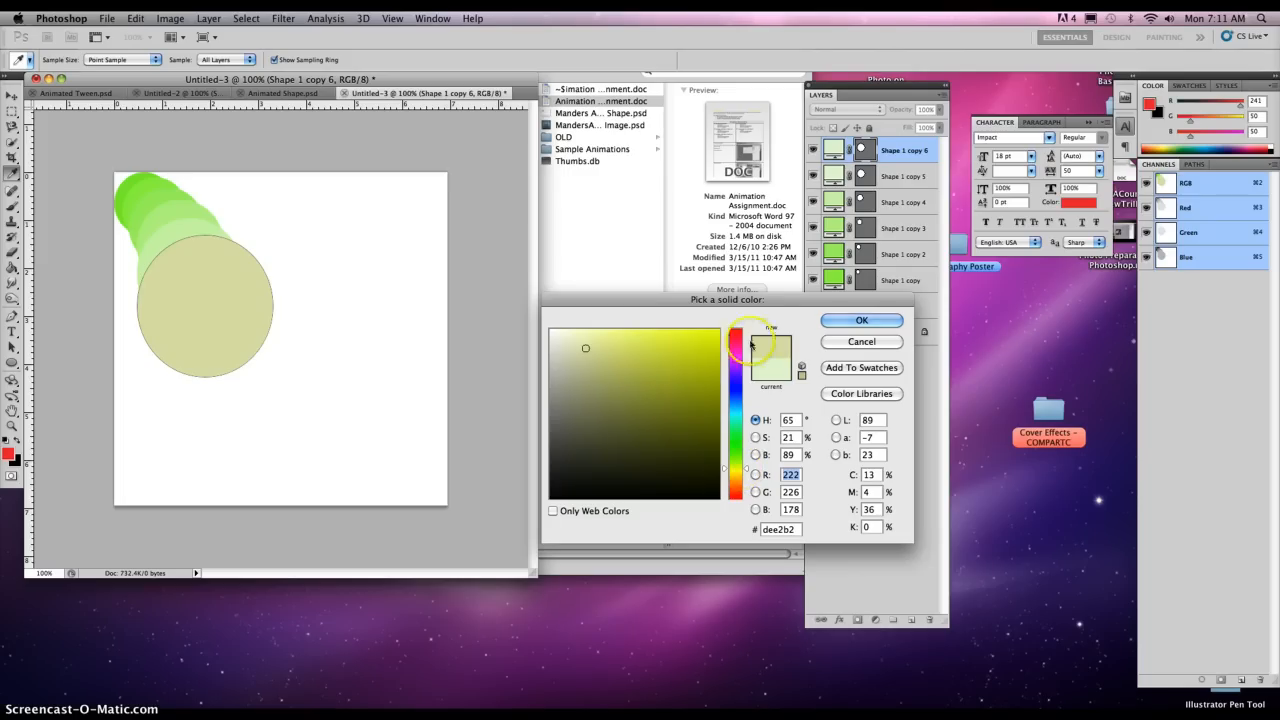
left_click(861, 320)
key("v")
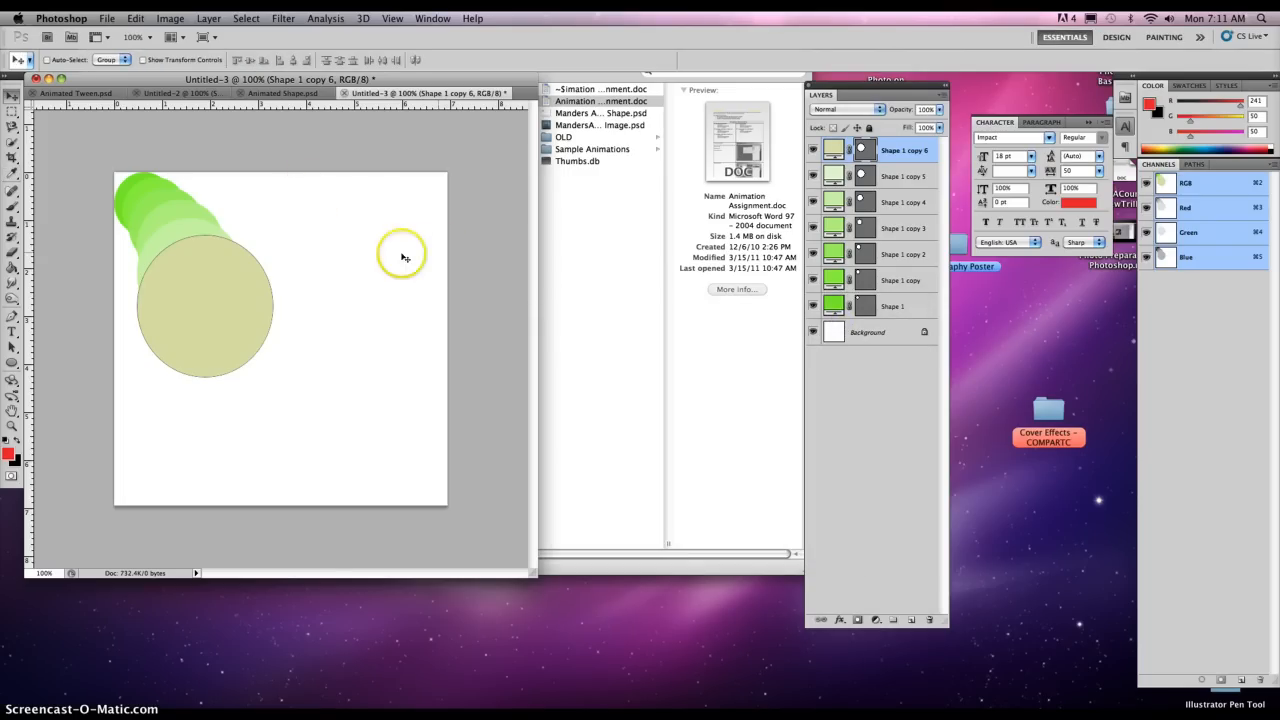
Shrink the Shape 1 copy 6 circle proportionally to about 87% toward its lower-right corner with Free Transform
key("super+t")
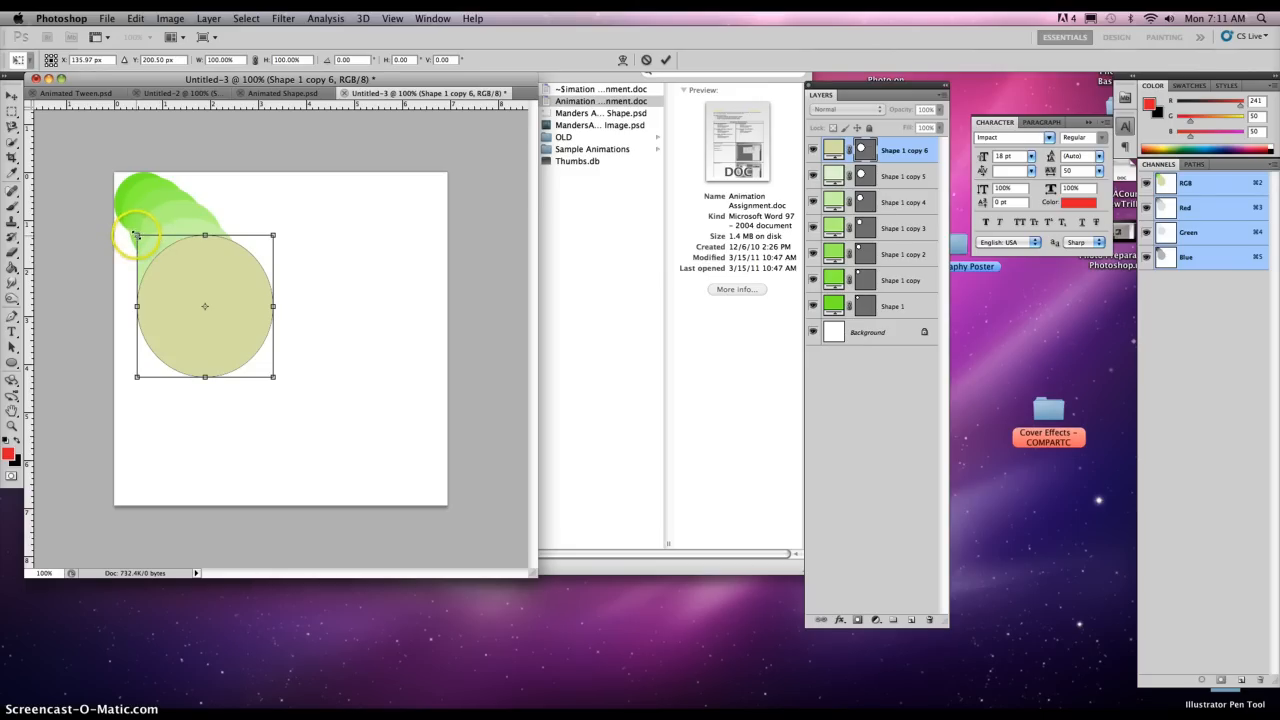
left_click_drag(137, 235, 154, 253)
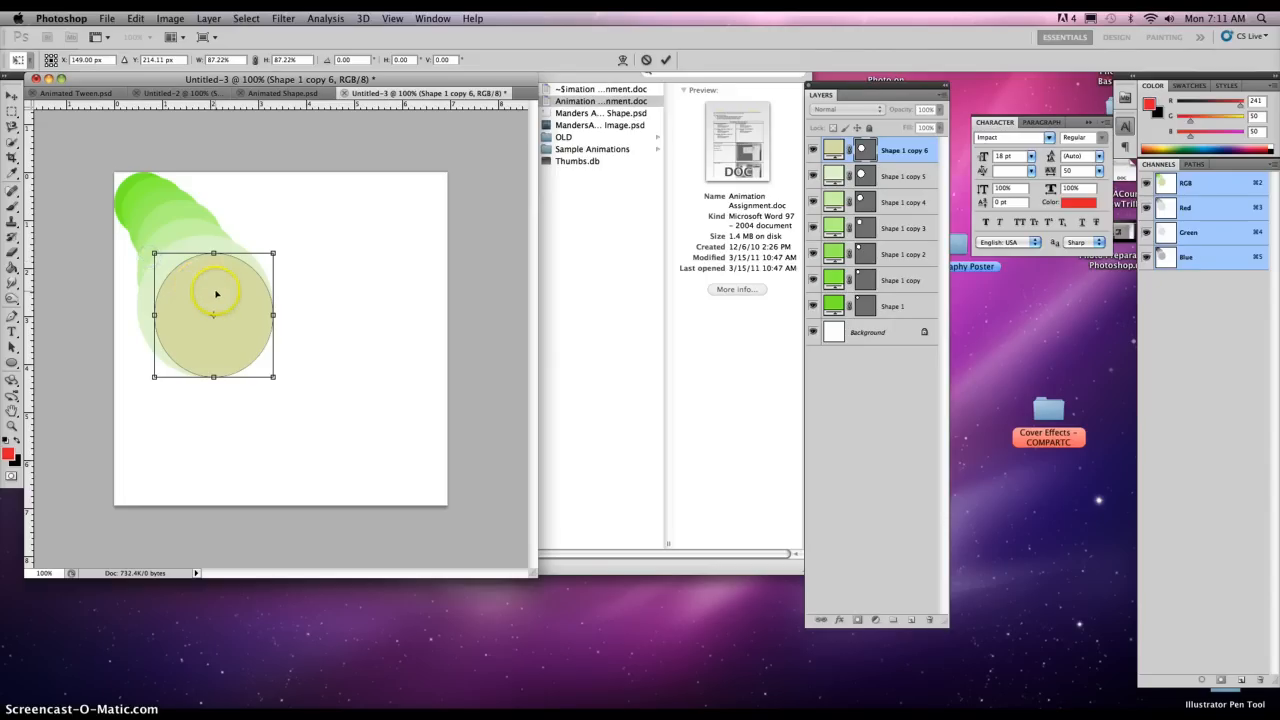
double_click(216, 291)
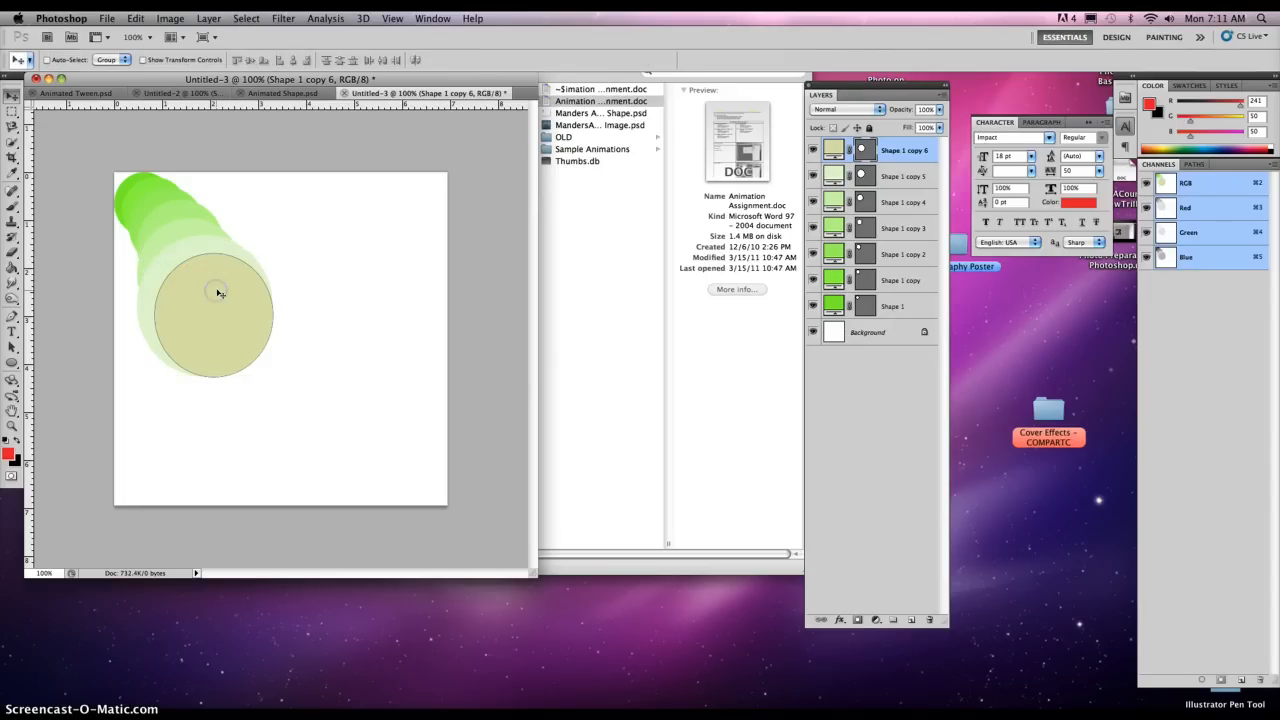
Duplicate the Shape 1 copy 6 layer and fill the new circle with muted olive #bcc27e
left_click_drag(895, 150, 911, 619)
double_click(838, 150)
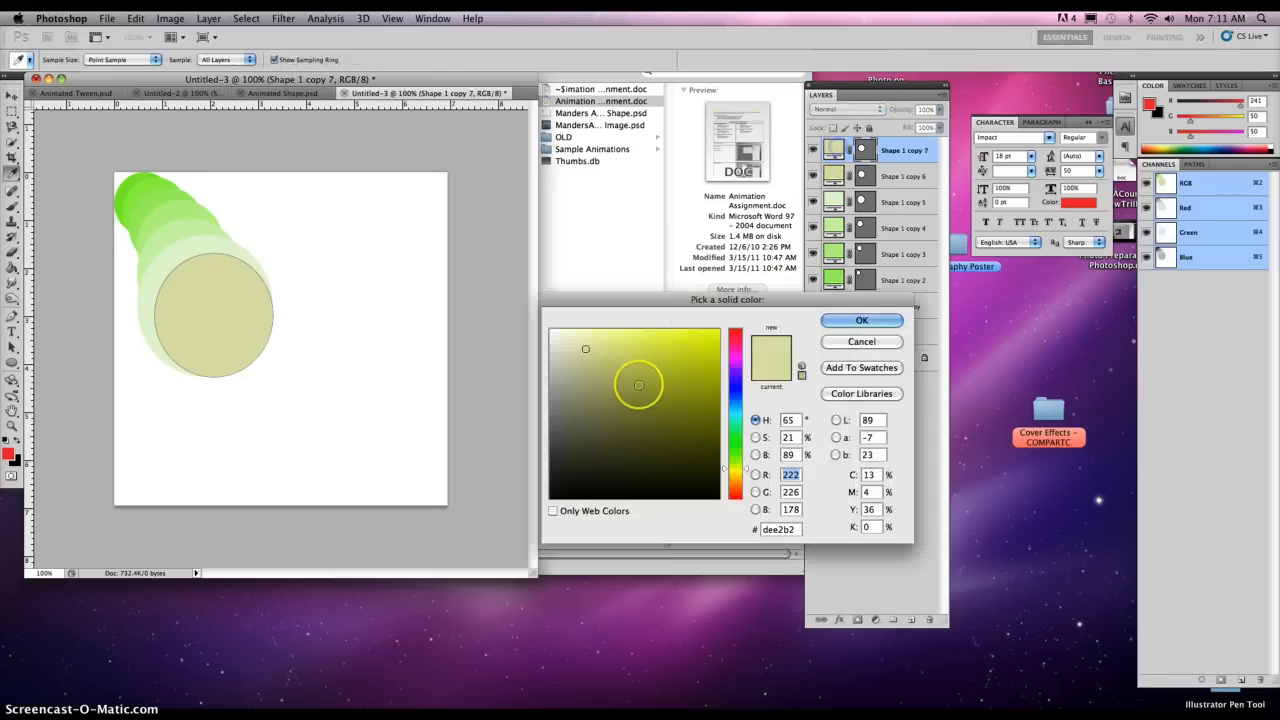
left_click(608, 370)
left_click(845, 320)
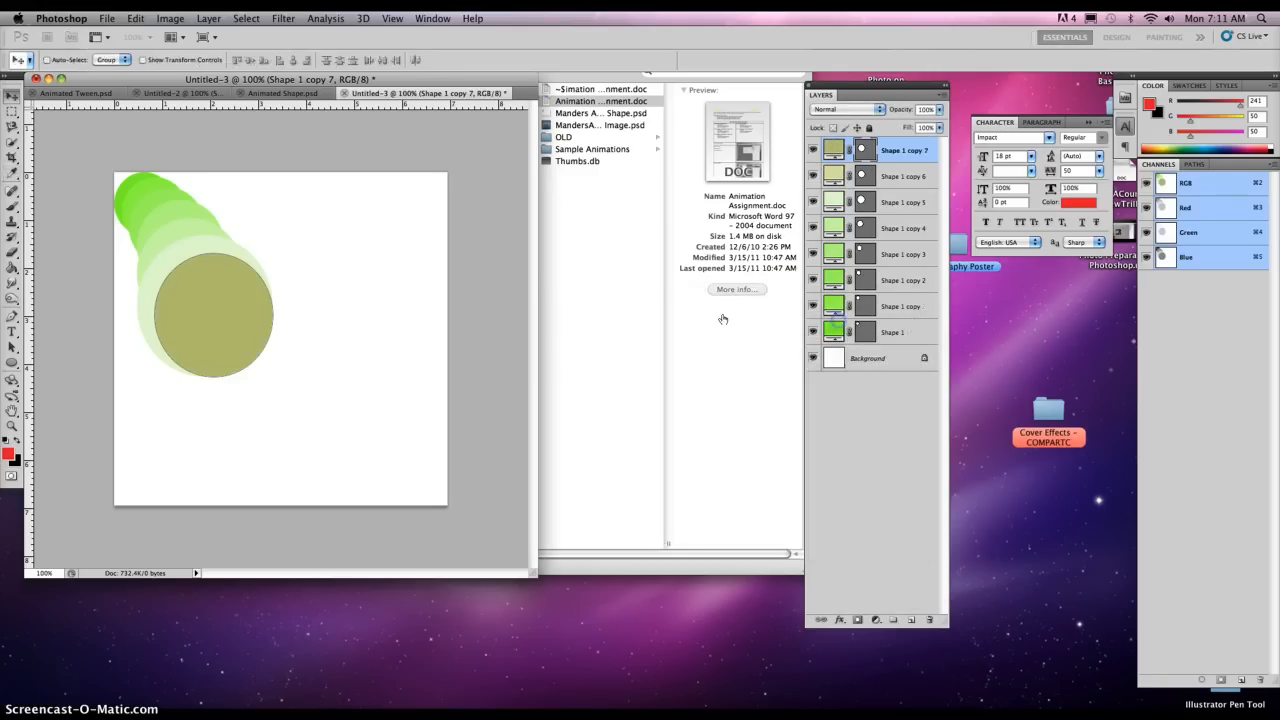
Shrink the Shape 1 copy 7 circle proportionally to about 81% toward its lower-right corner with Free Transform
key("super+t")
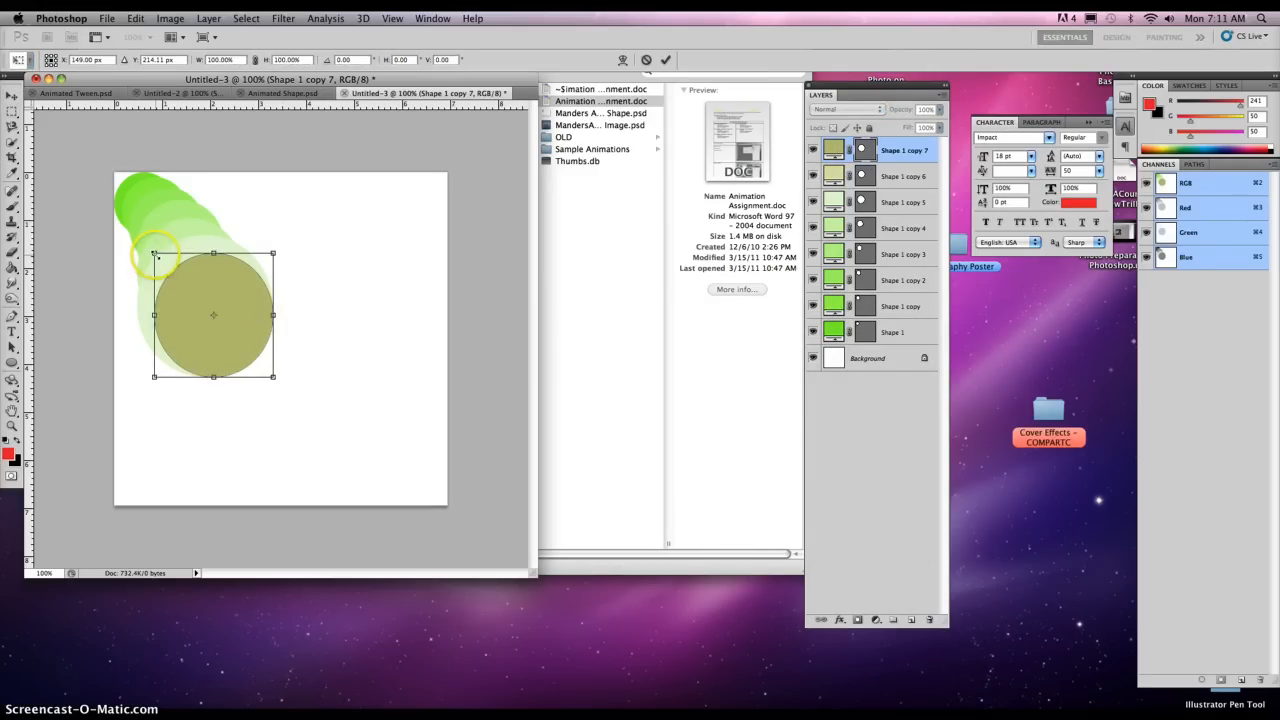
left_click_drag(154, 254, 176, 279)
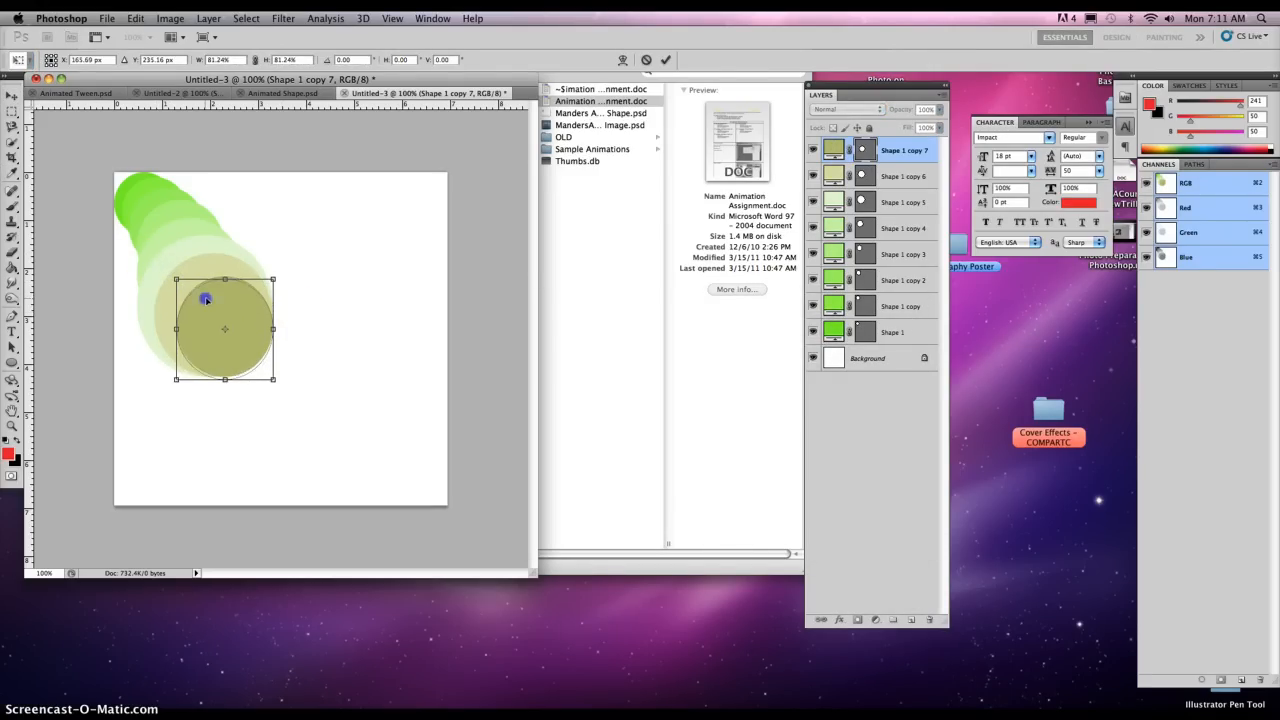
key("Return")
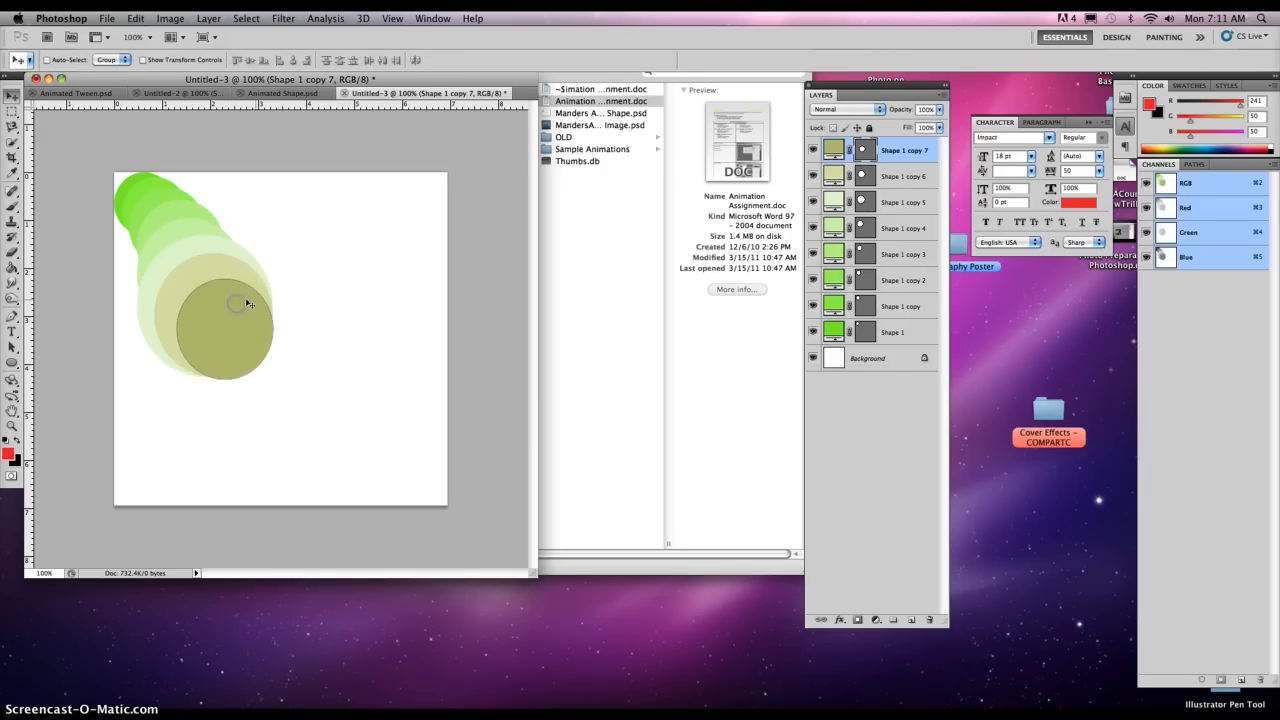
Duplicate the Shape 1 copy 7 layer and fill the new circle with a darker olive
left_click(860, 158)
left_click_drag(886, 158, 913, 619)
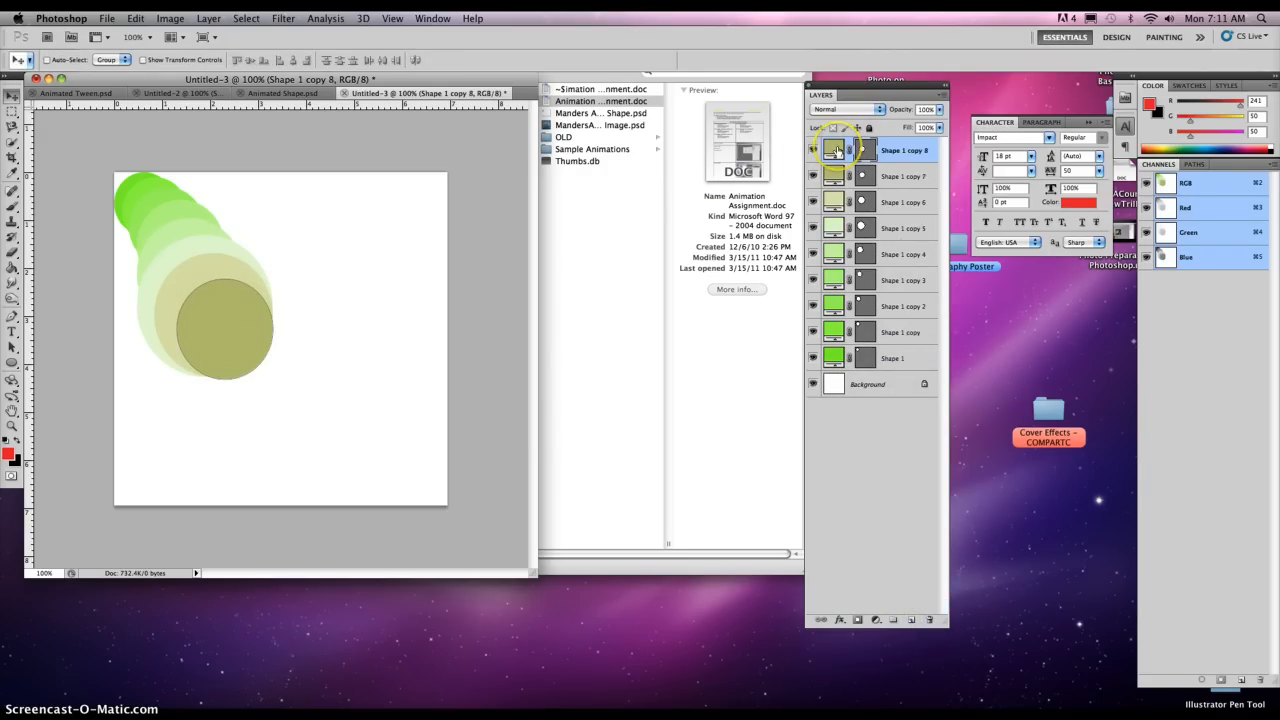
double_click(836, 150)
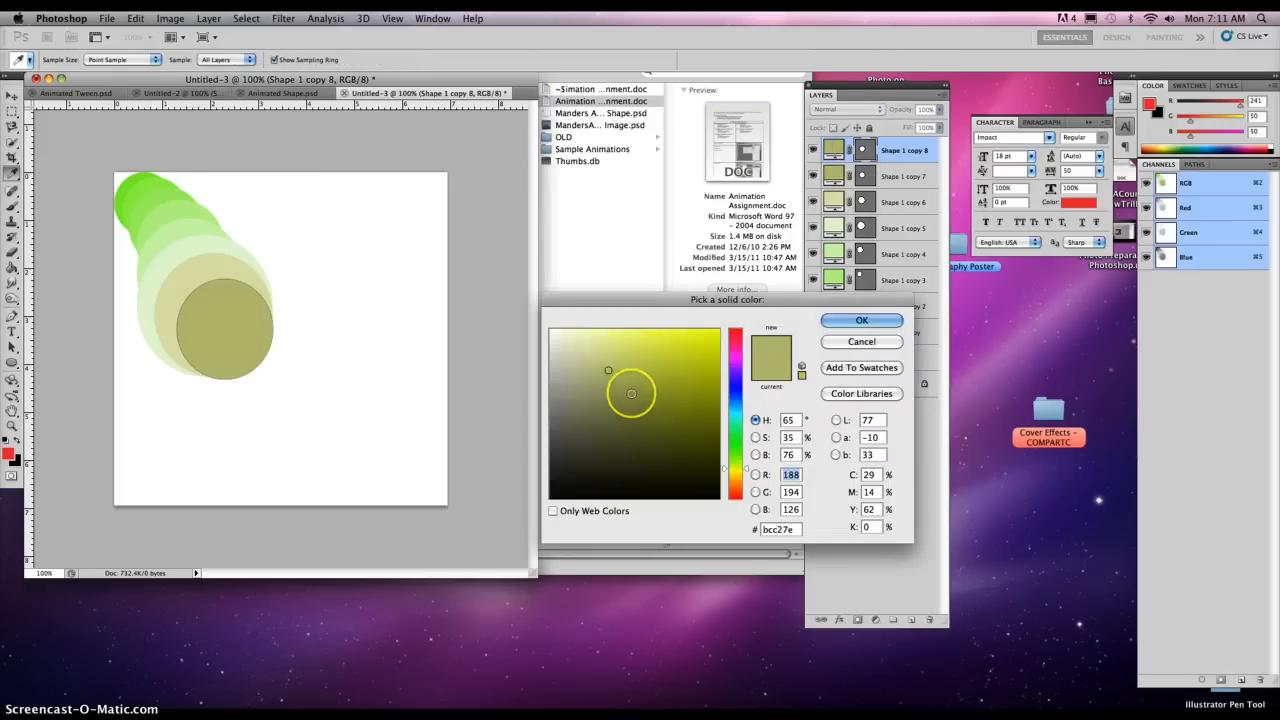
left_click(631, 393)
left_click(861, 320)
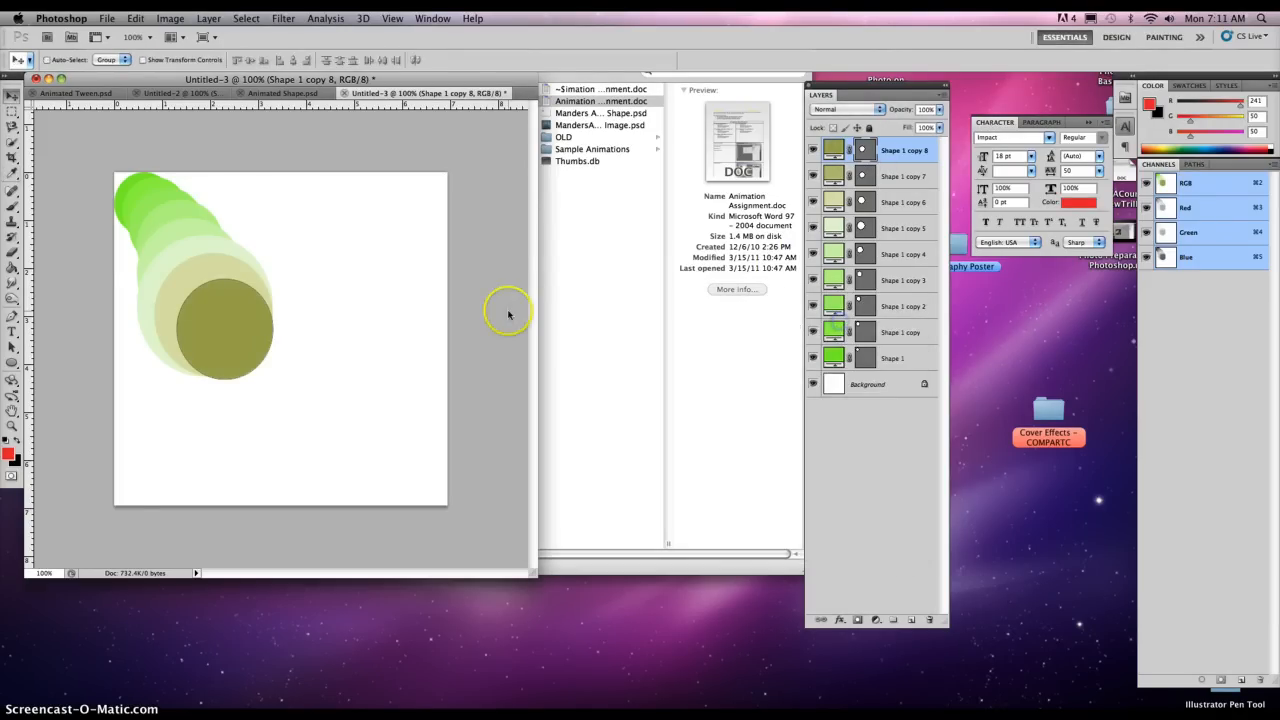
Shrink the Shape 1 copy 8 circle proportionally to about 78% toward its lower-right corner with Free Transform
key("super+t")
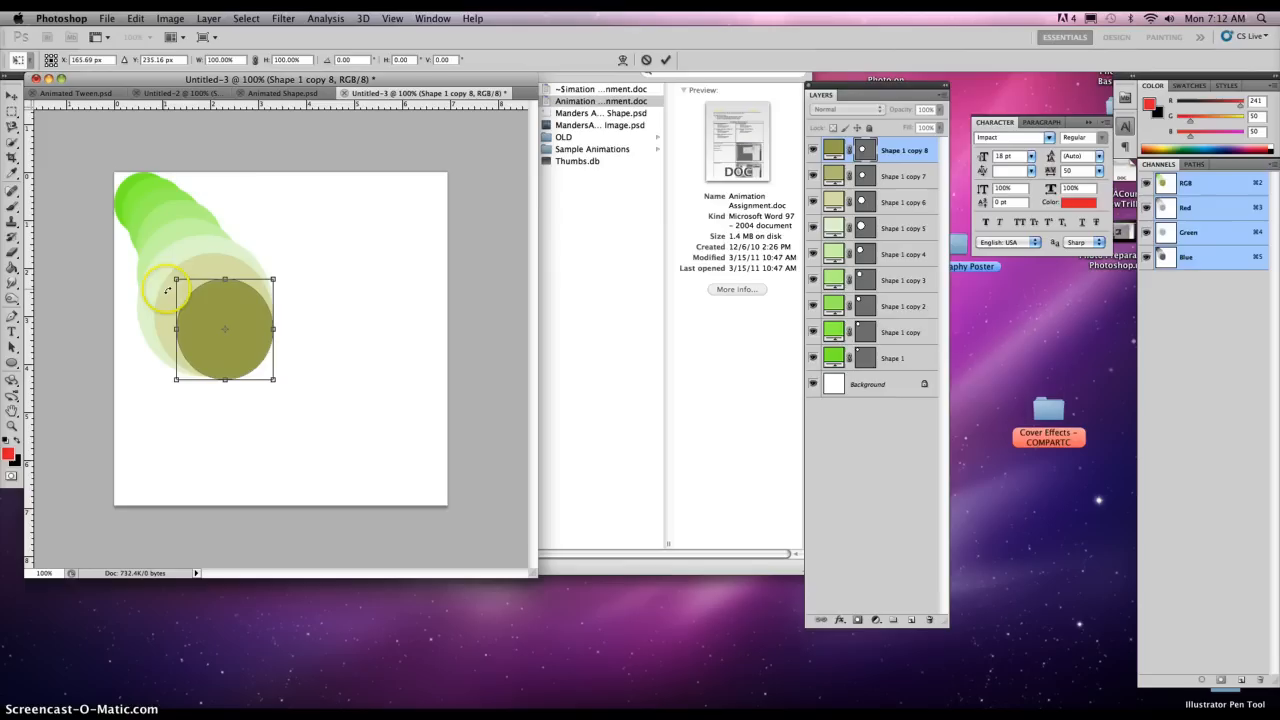
left_click_drag(176, 280, 198, 301)
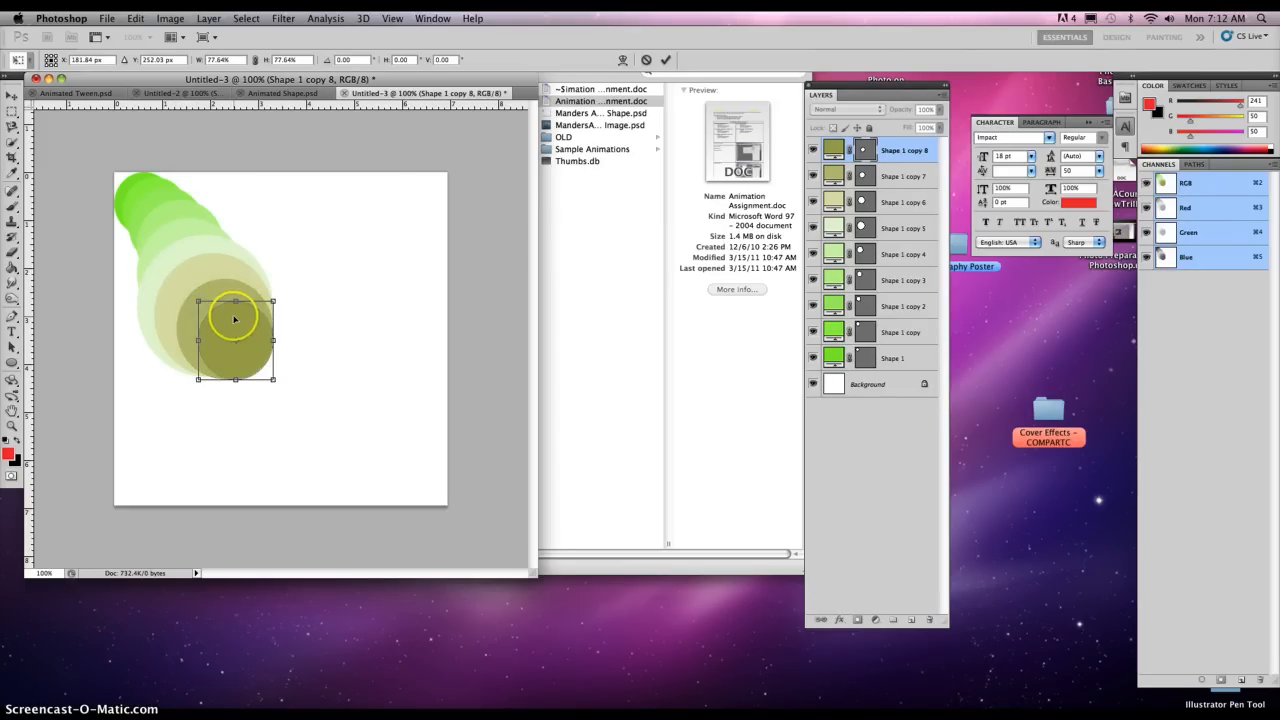
double_click(233, 317)
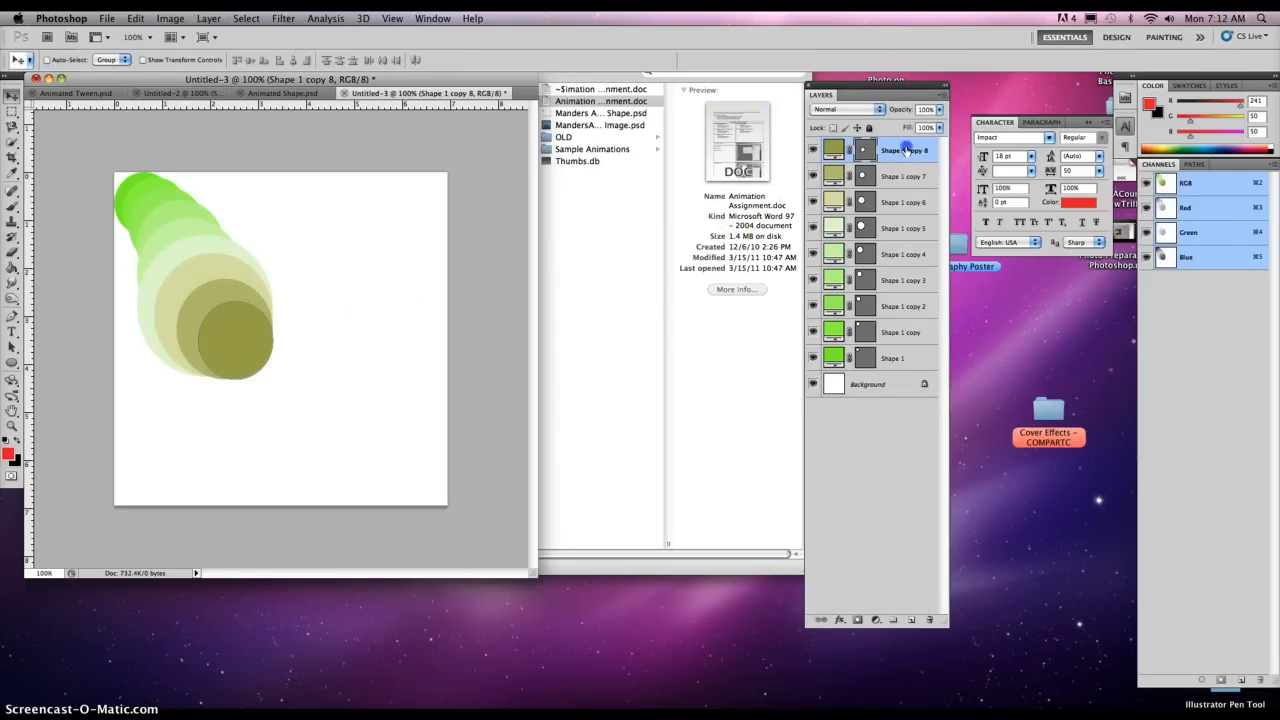
Duplicate the Shape 1 copy 8 layer and fill the new circle with more saturated olive #a8b239
left_click_drag(905, 150, 911, 619)
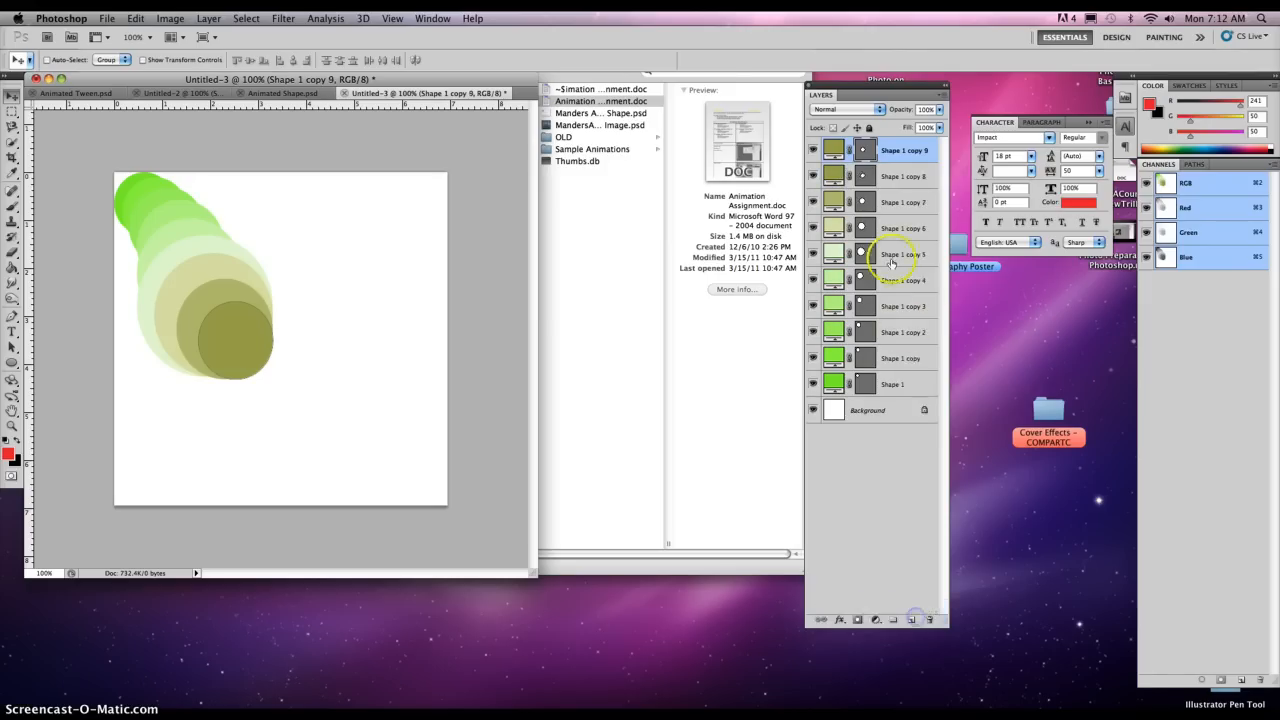
double_click(838, 150)
left_click(666, 374)
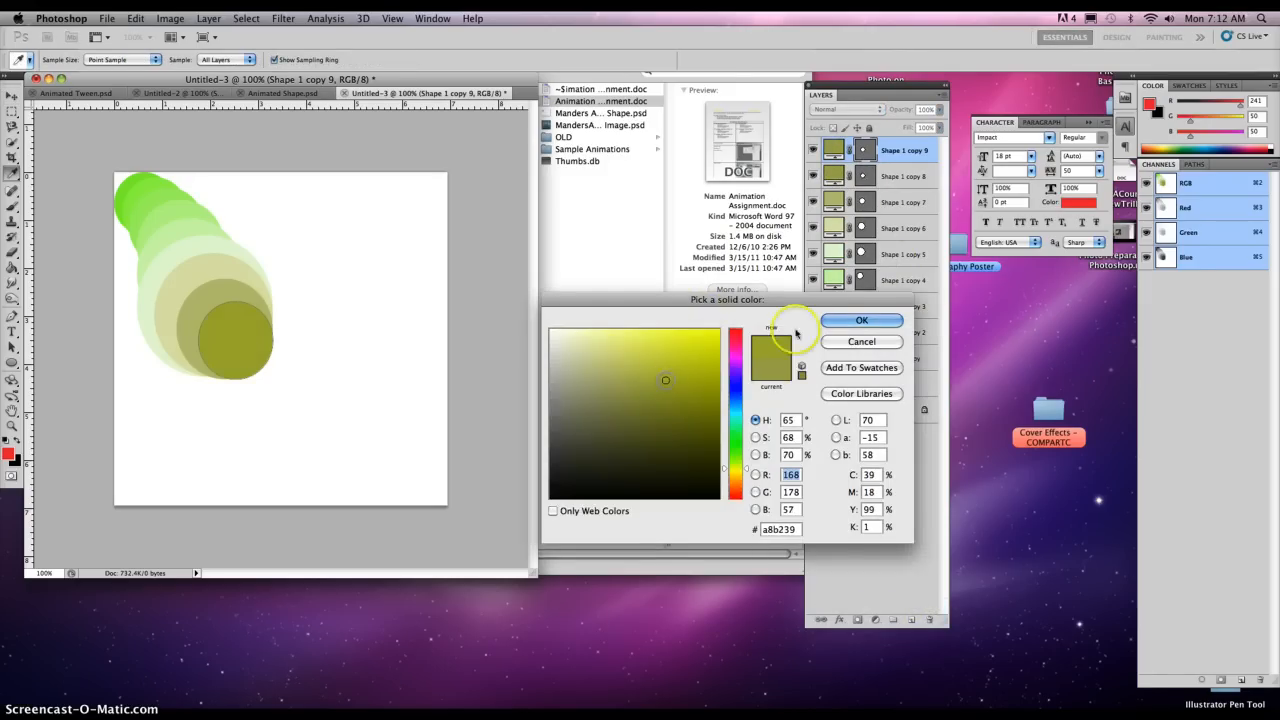
left_click(857, 320)
Shrink the Shape 1 copy 9 circle proportionally to about 79% toward its lower-right corner with Free Transform
key("super+t")
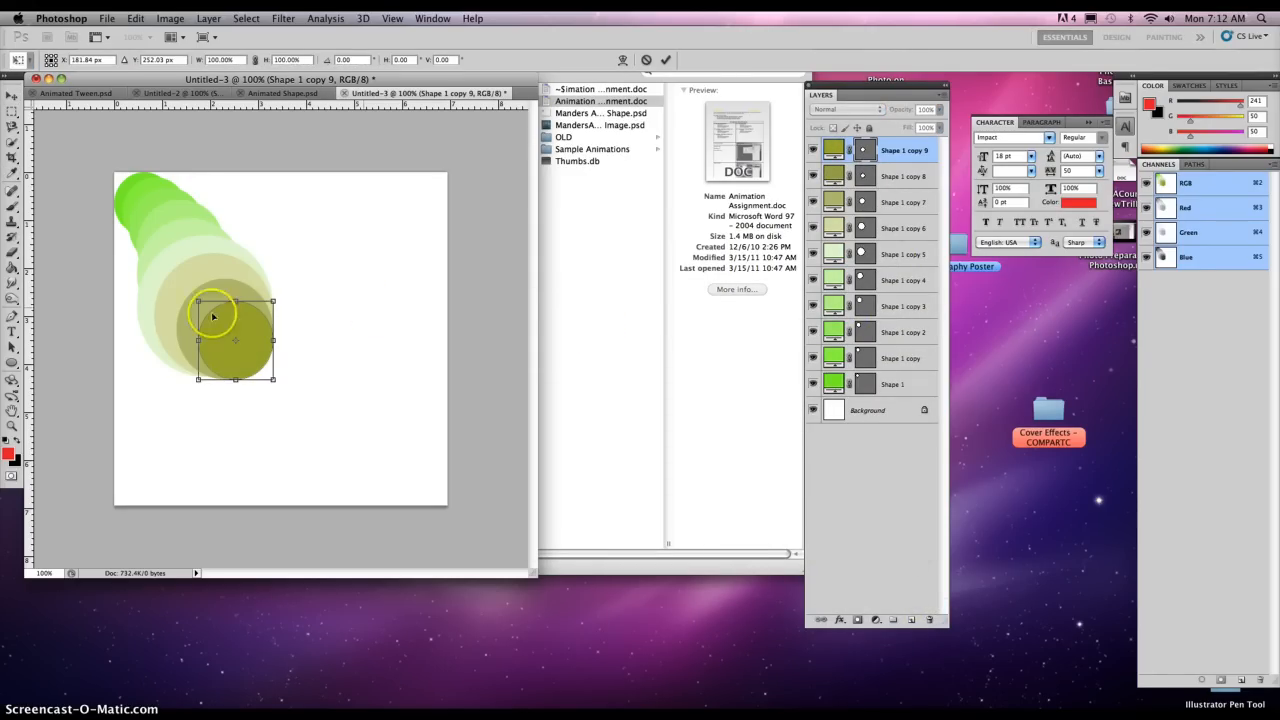
left_click_drag(198, 300, 212, 318)
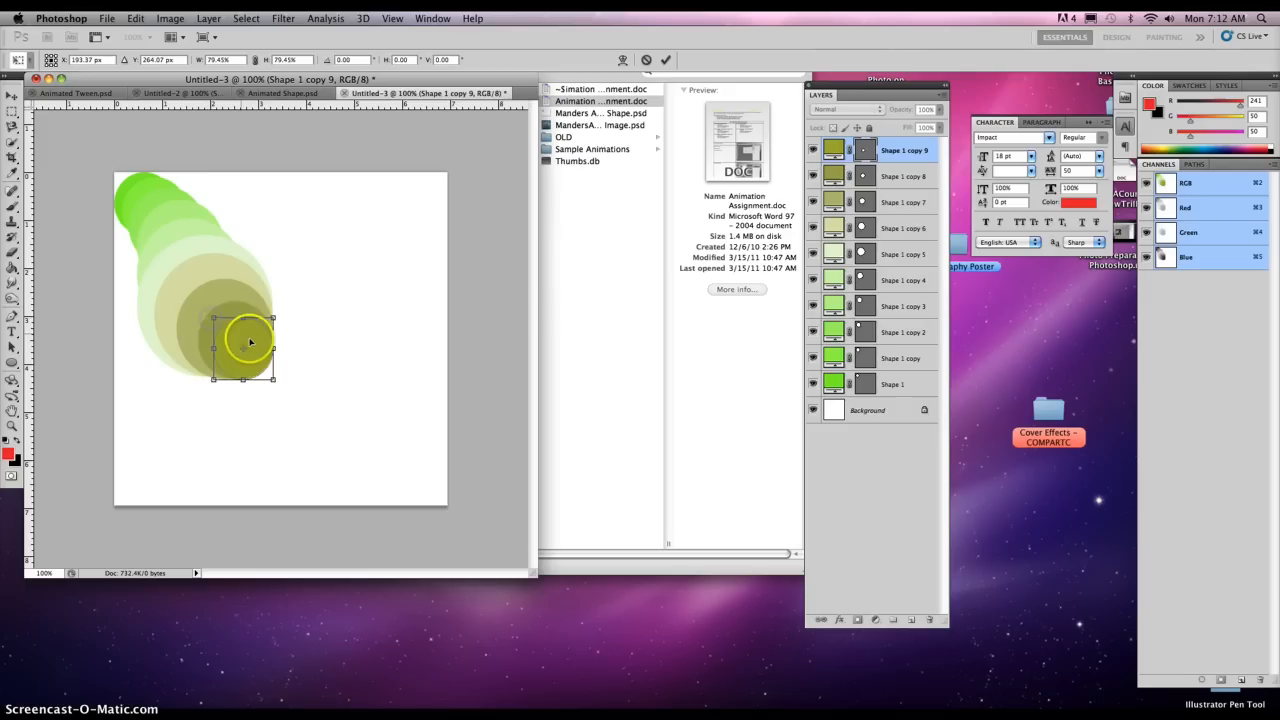
key("Return")
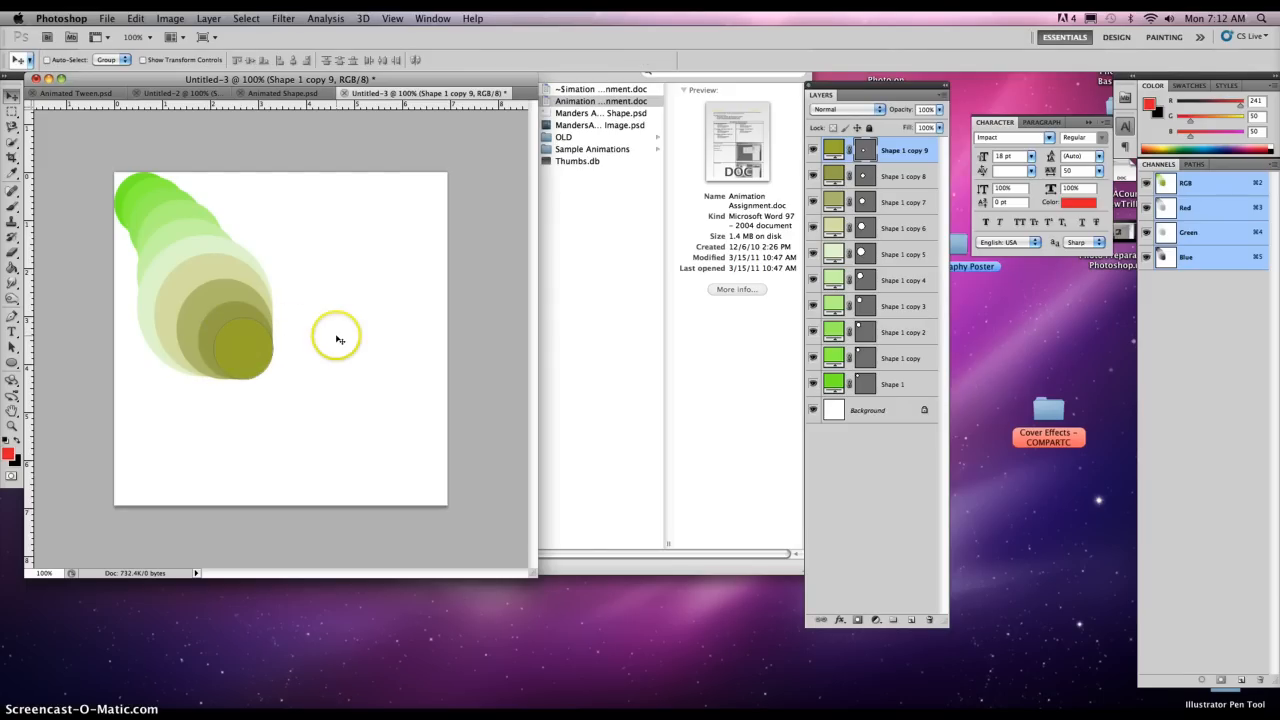
Duplicate the Shape 1 copy 9 layer, move the new circle slightly right and down, and fill it with #bcc927
left_click_drag(903, 150, 911, 619)
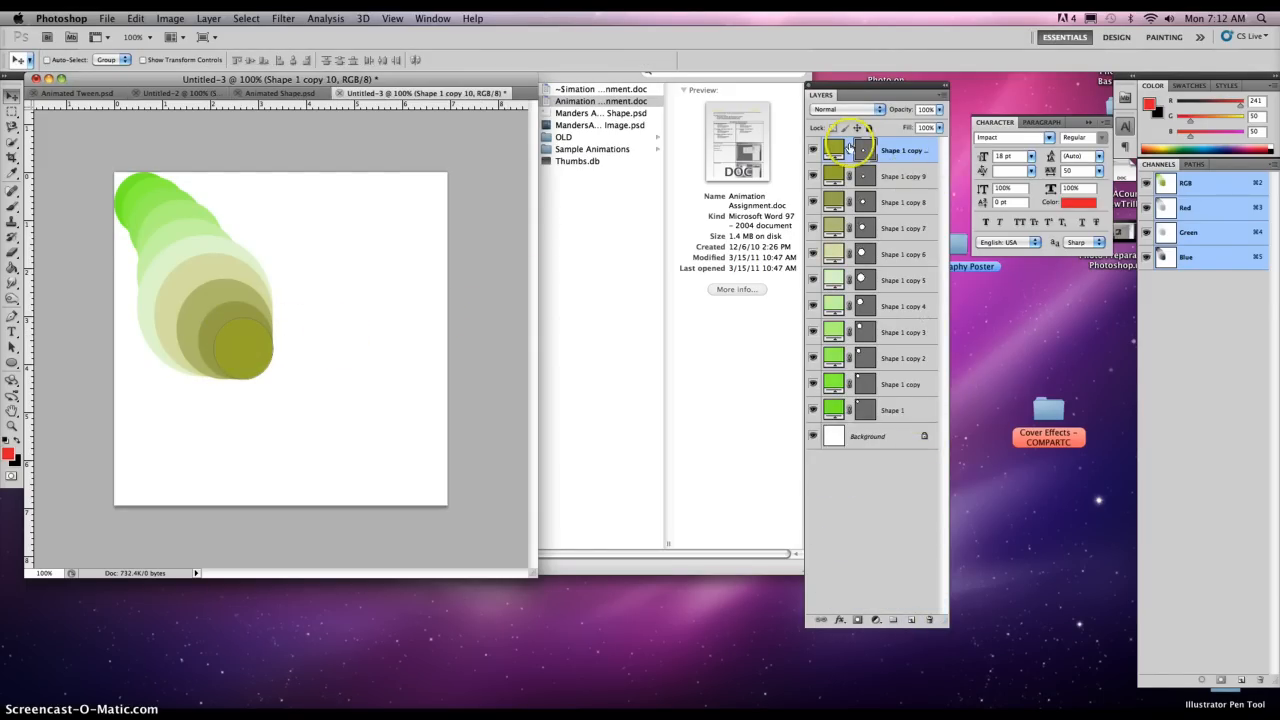
left_click_drag(251, 349, 262, 350)
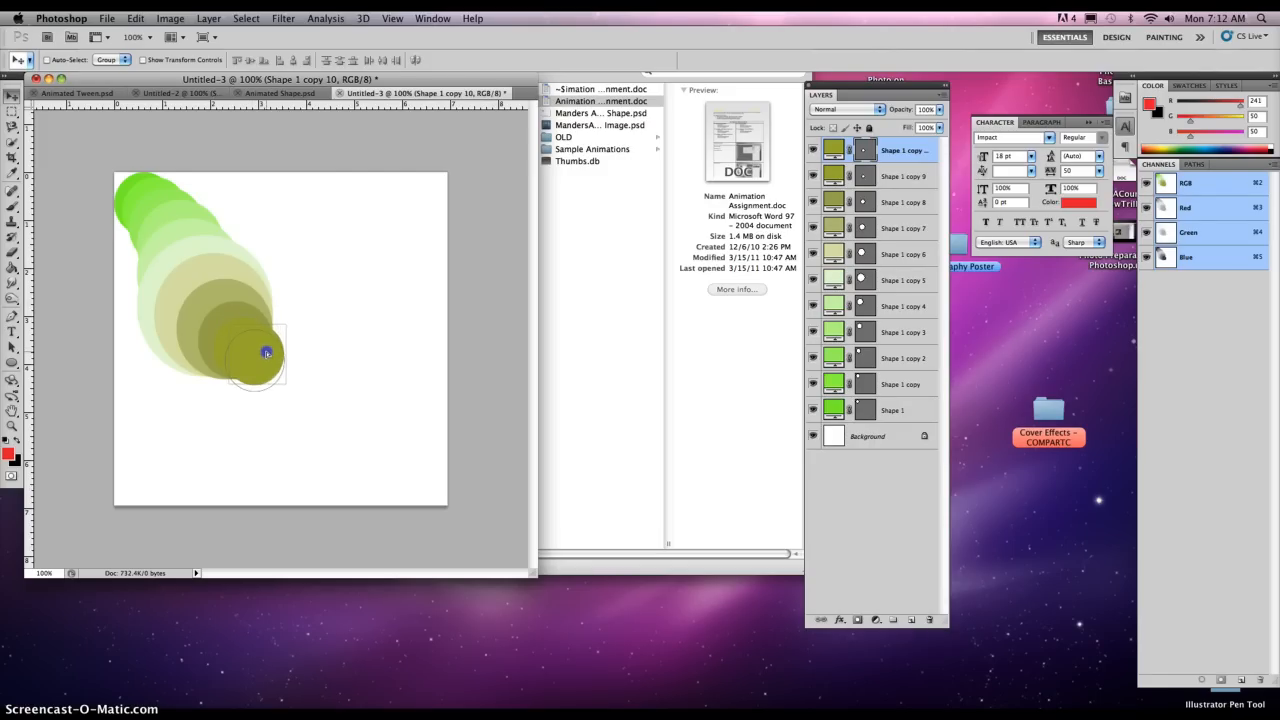
double_click(835, 150)
left_click_drag(650, 400, 686, 364)
left_click(847, 321)
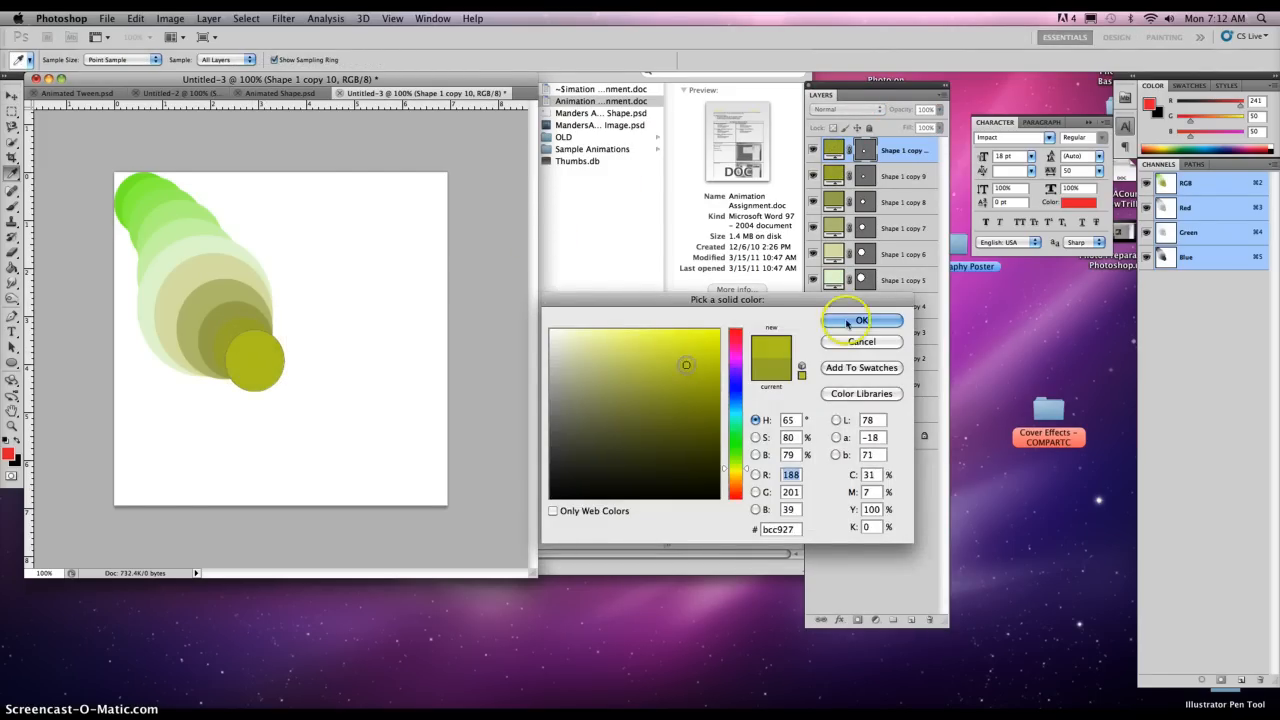
Enlarge the Shape 1 copy 10 circle slightly toward its upper-right corner with Free Transform
key("ctrl+t")
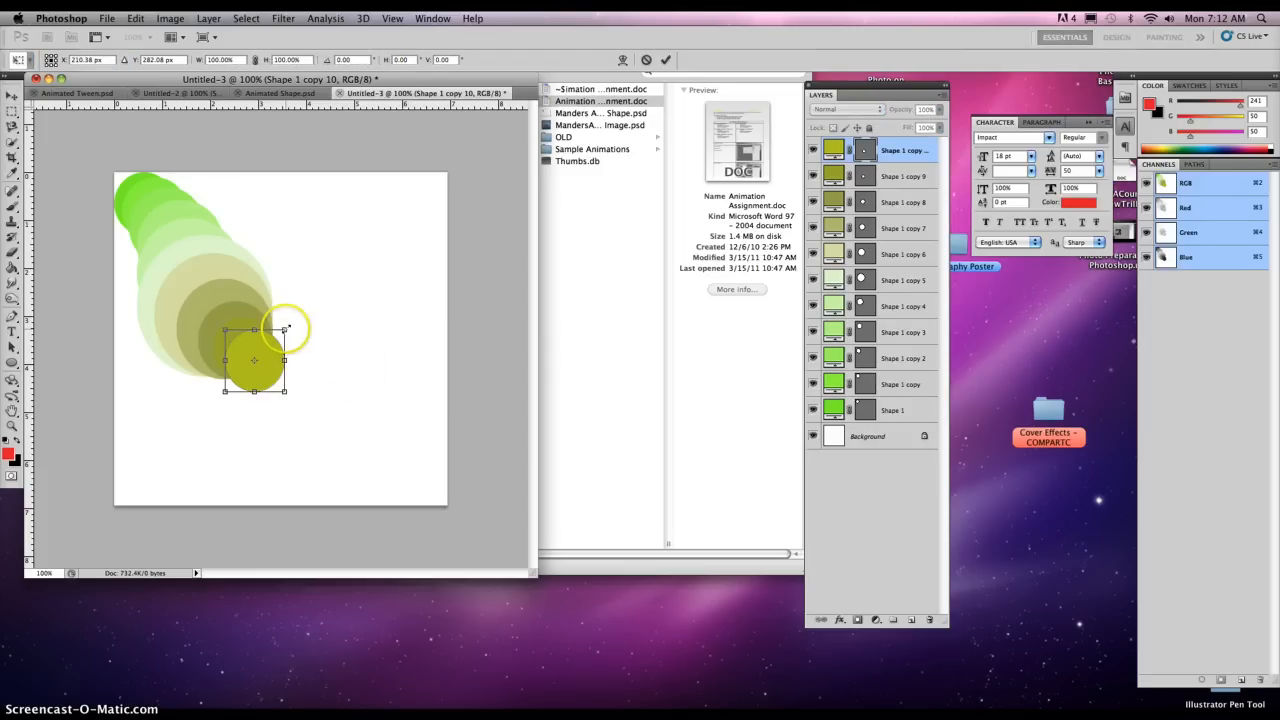
left_click_drag(285, 328, 298, 318)
key("Return")
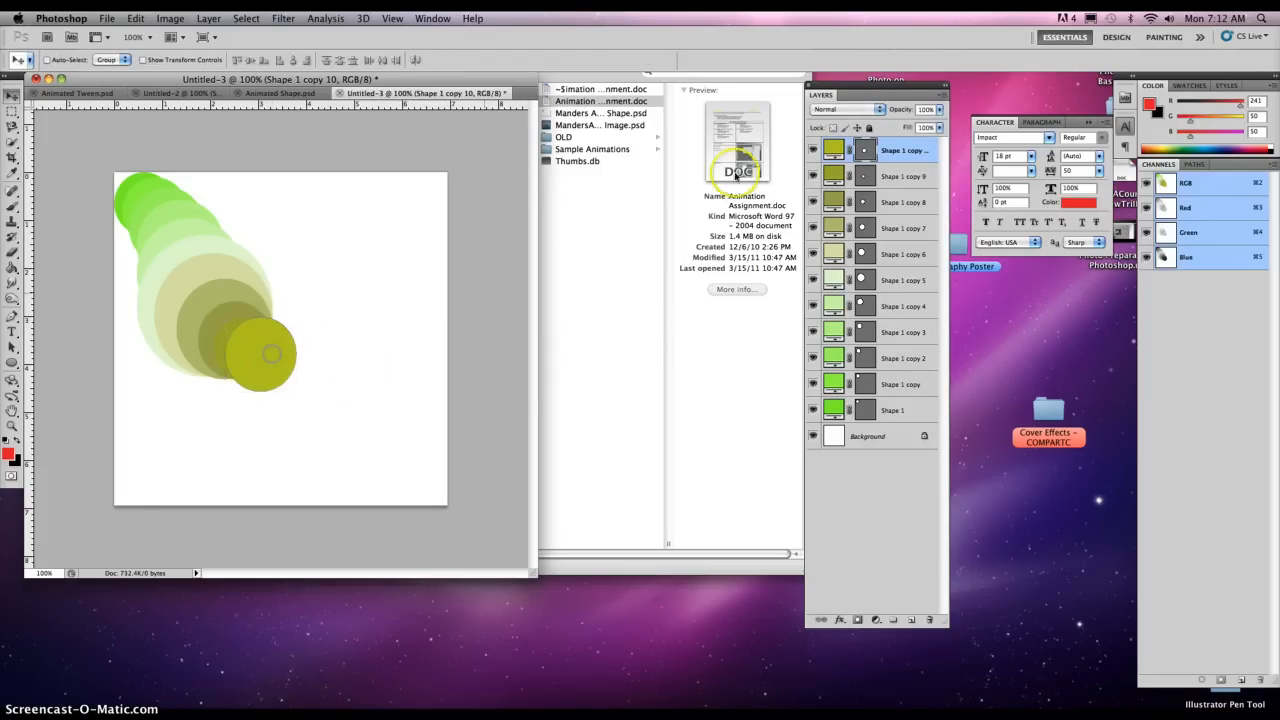
Duplicate the Shape 1 copy 10 layer, then enlarge the new circle and shift it right with Free Transform
left_click_drag(900, 150, 910, 609)
key("ctrl+t")
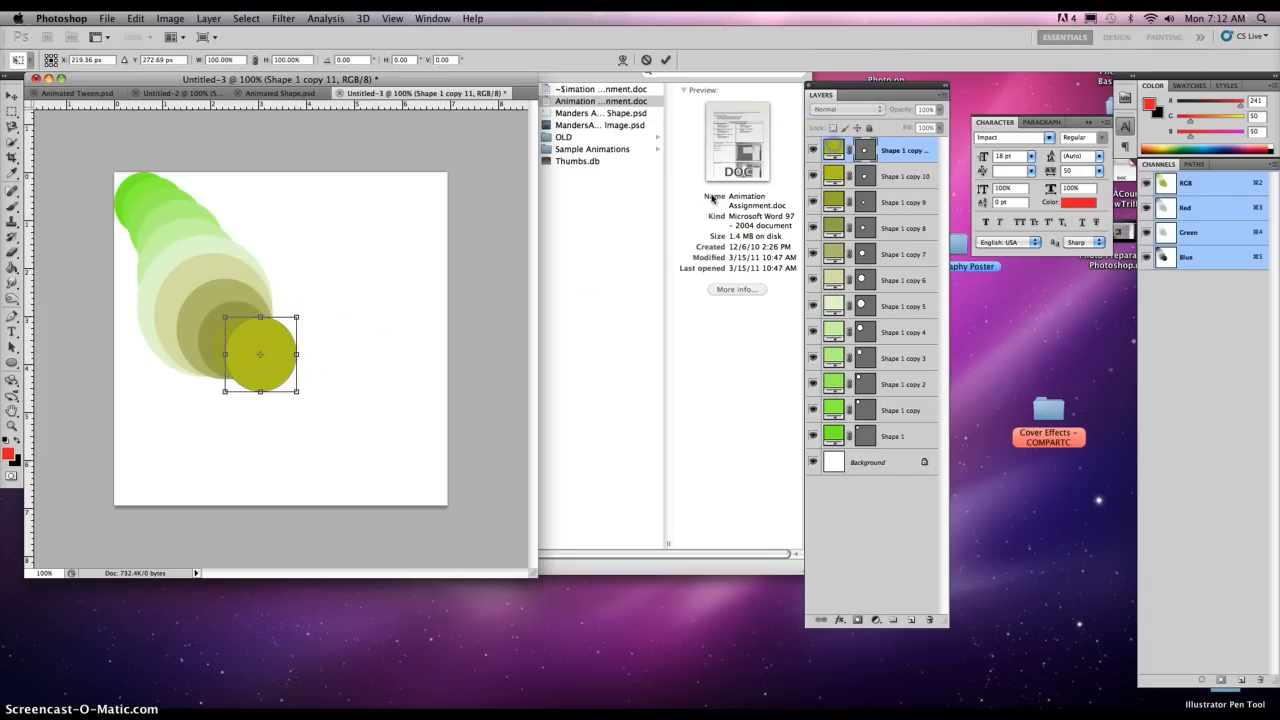
mouse_move(298, 317)
left_mouse_down()
mouse_move(314, 298)
mouse_move(301, 336)
left_mouse_up()
key("Return")
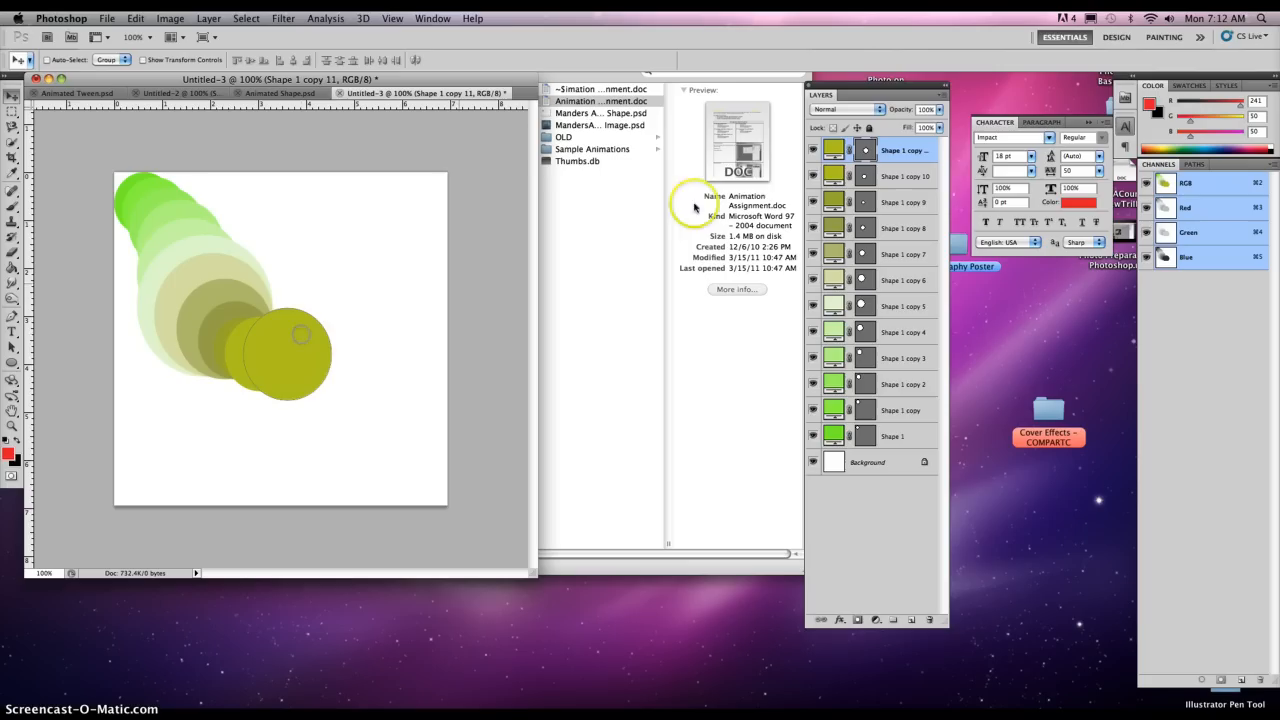
Fill the Shape 1 copy 11 circle with brighter yellow-green #ccdc1b
double_click(834, 150)
left_click(699, 339)
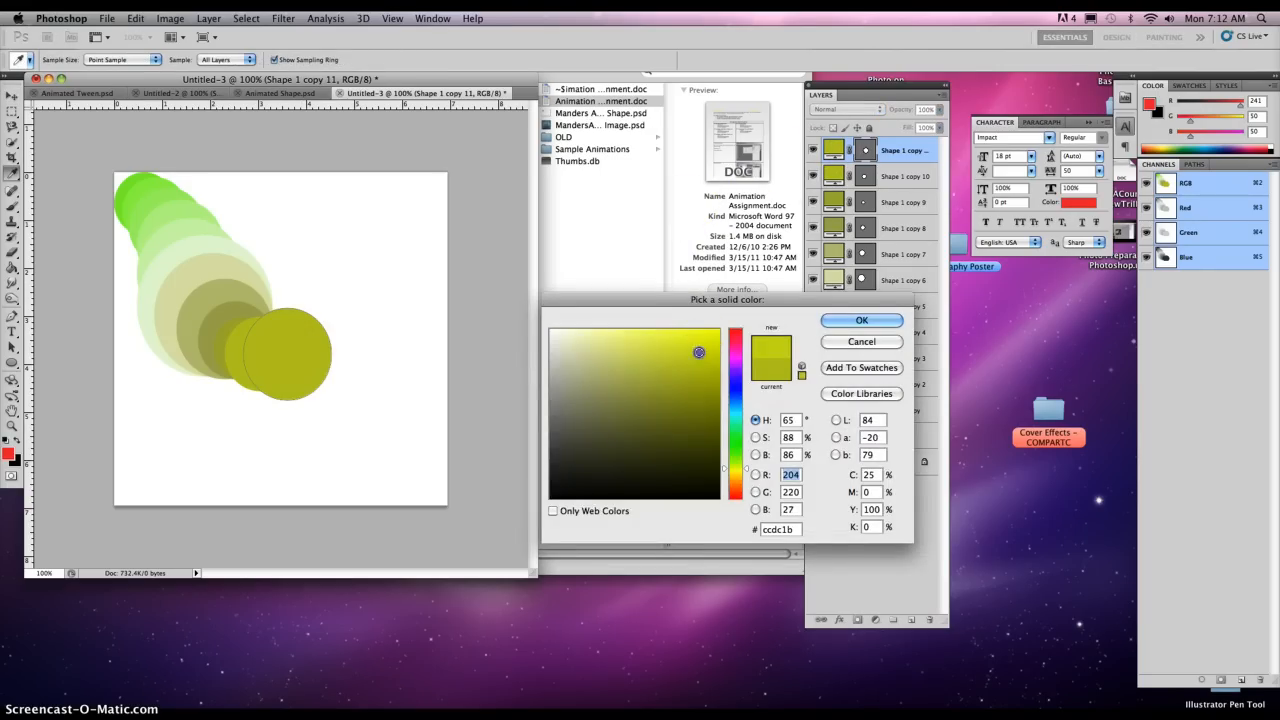
left_click(861, 320)
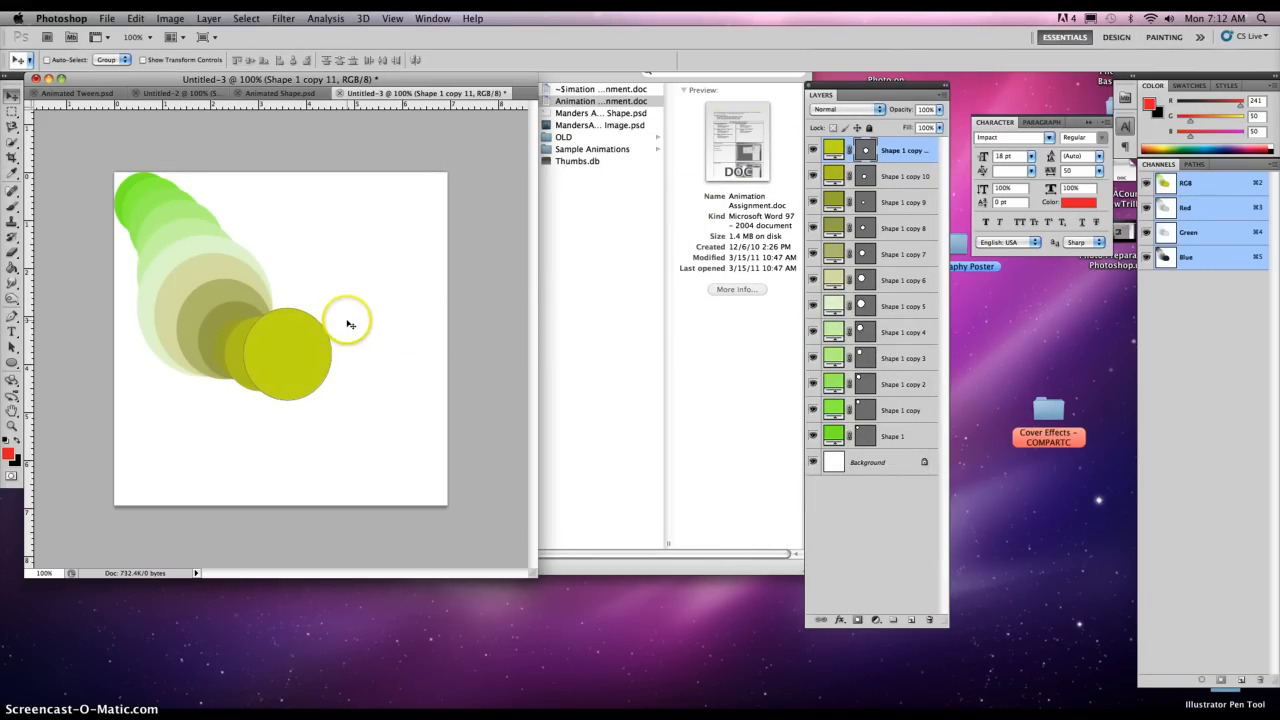
Duplicate the Shape 1 copy 11 layer and fill the new circle with a brighter, more saturated yellow
left_click_drag(893, 150, 911, 619)
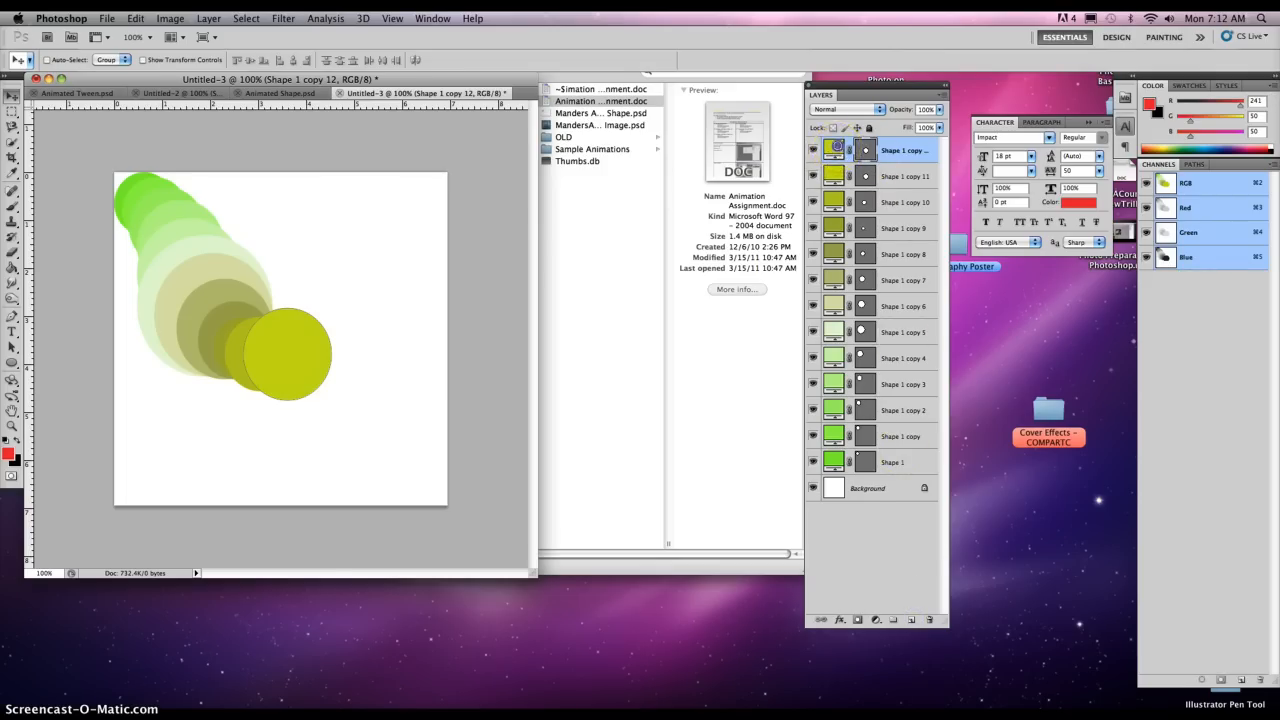
double_click(834, 149)
left_click(710, 340)
left_click(858, 320)
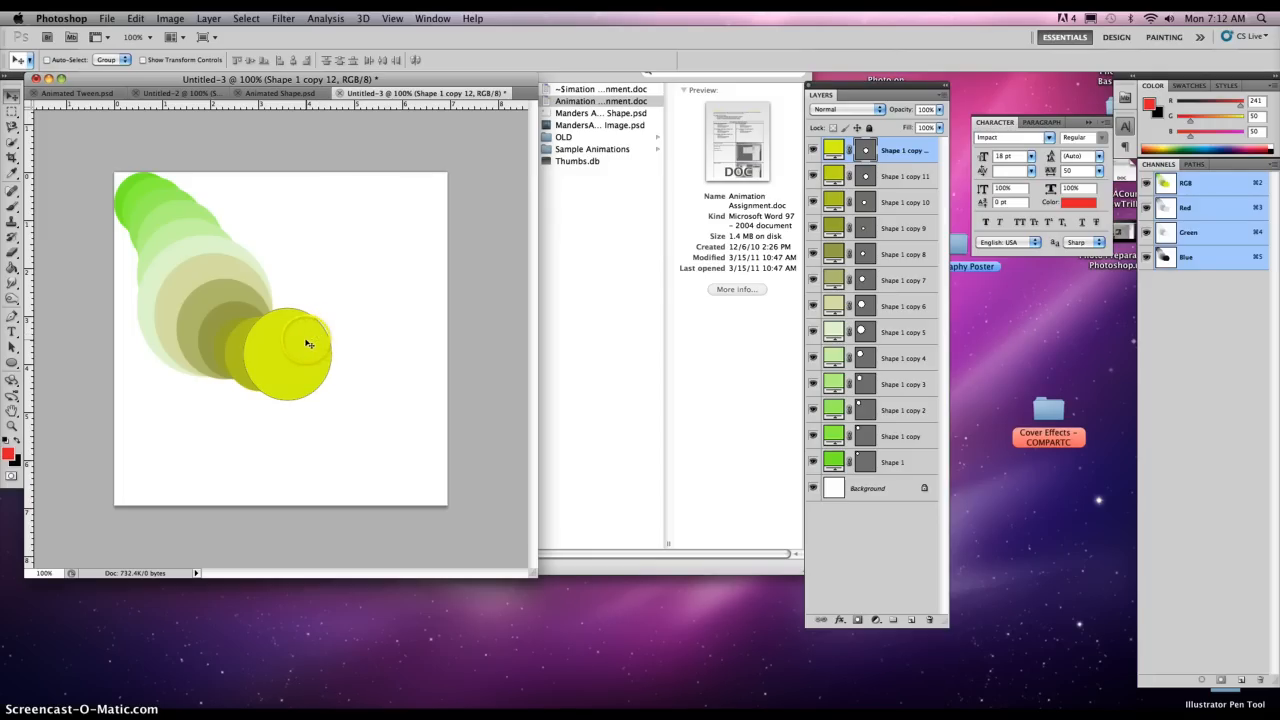
Move the Shape 1 copy 12 circle right and slightly up, and enlarge it with Free Transform
left_click_drag(313, 340, 344, 329)
key("super+t")
key("Return")
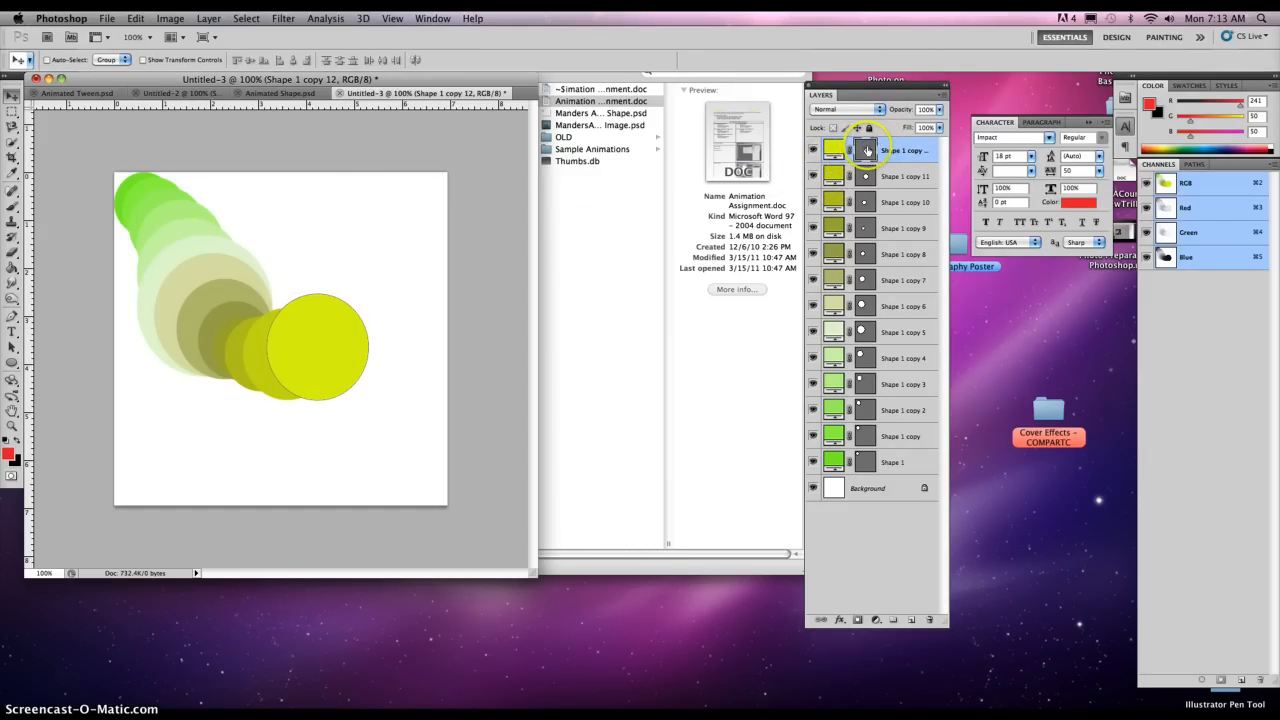
Rasterize the Shape 1 copy 12 shape layer
left_click(243, 20)
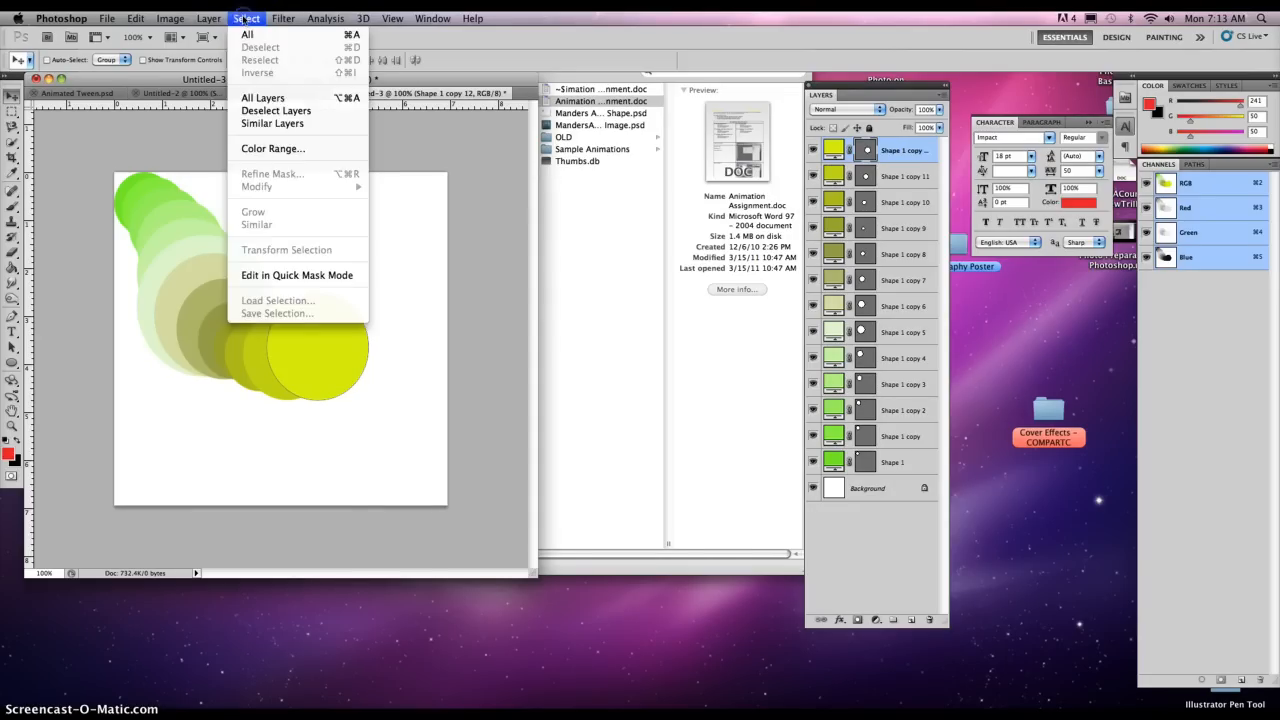
mouse_move(215, 19)
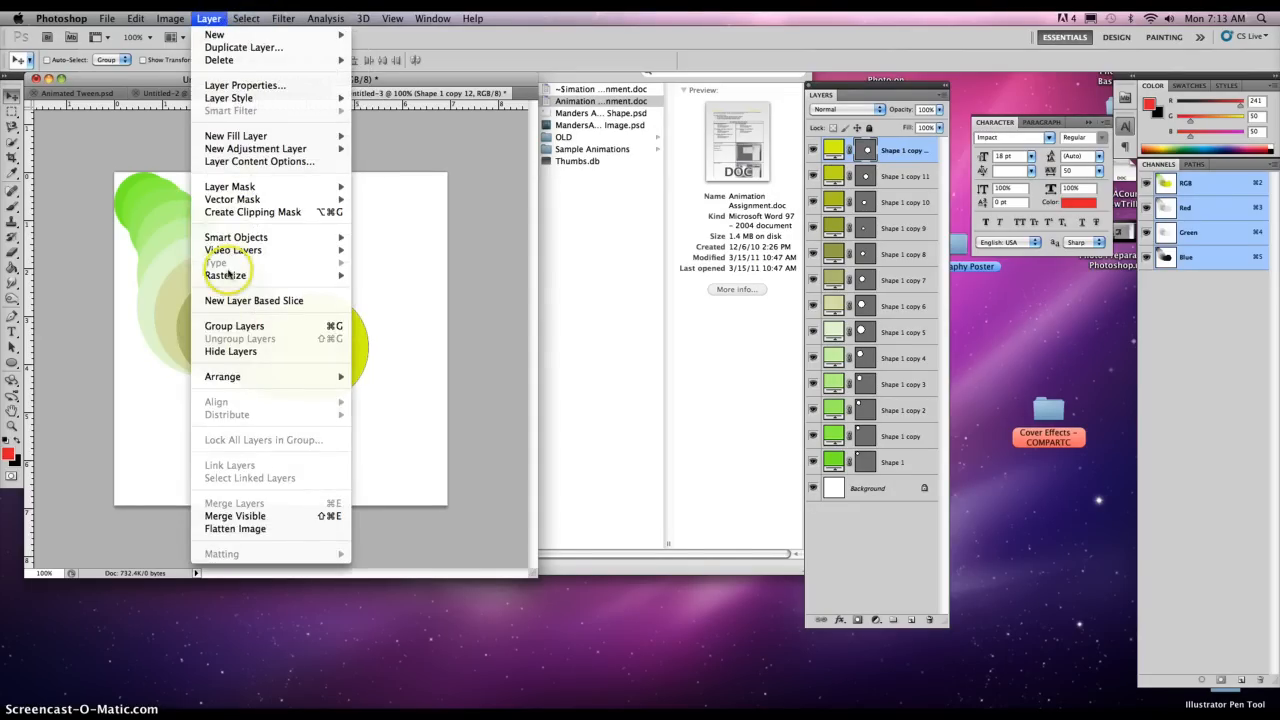
mouse_move(230, 275)
left_click(386, 290)
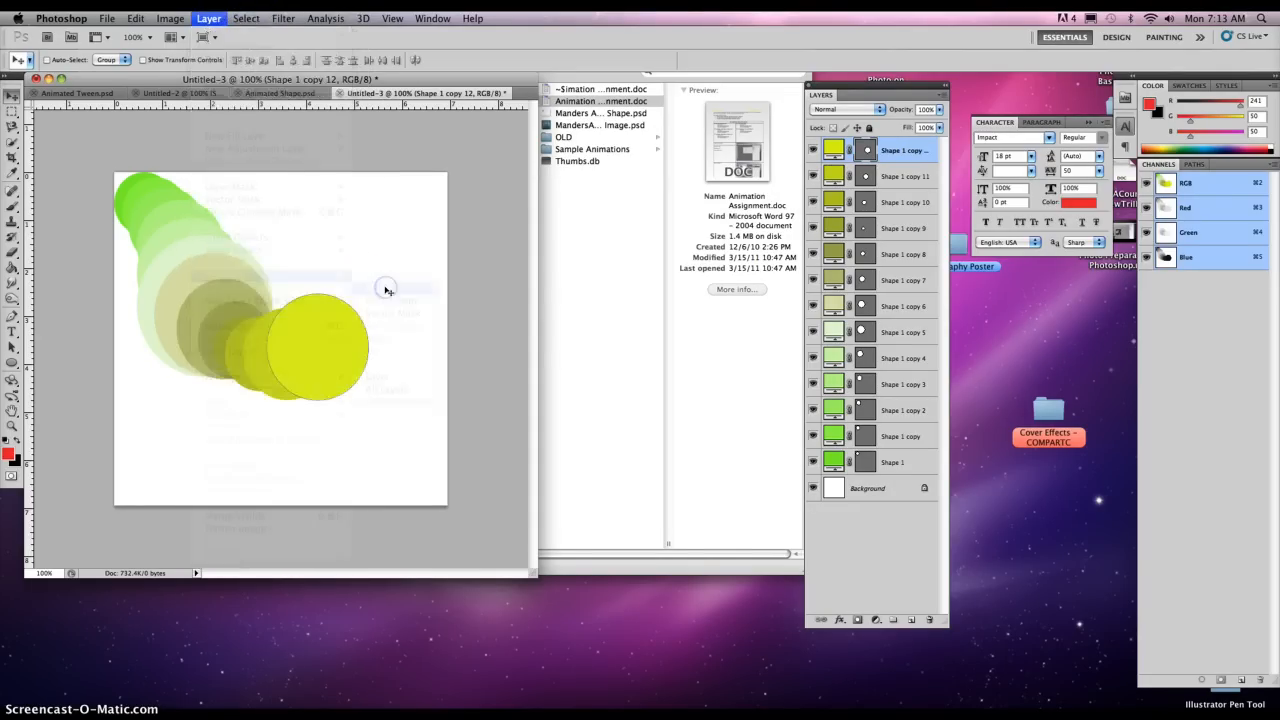
left_click(687, 125)
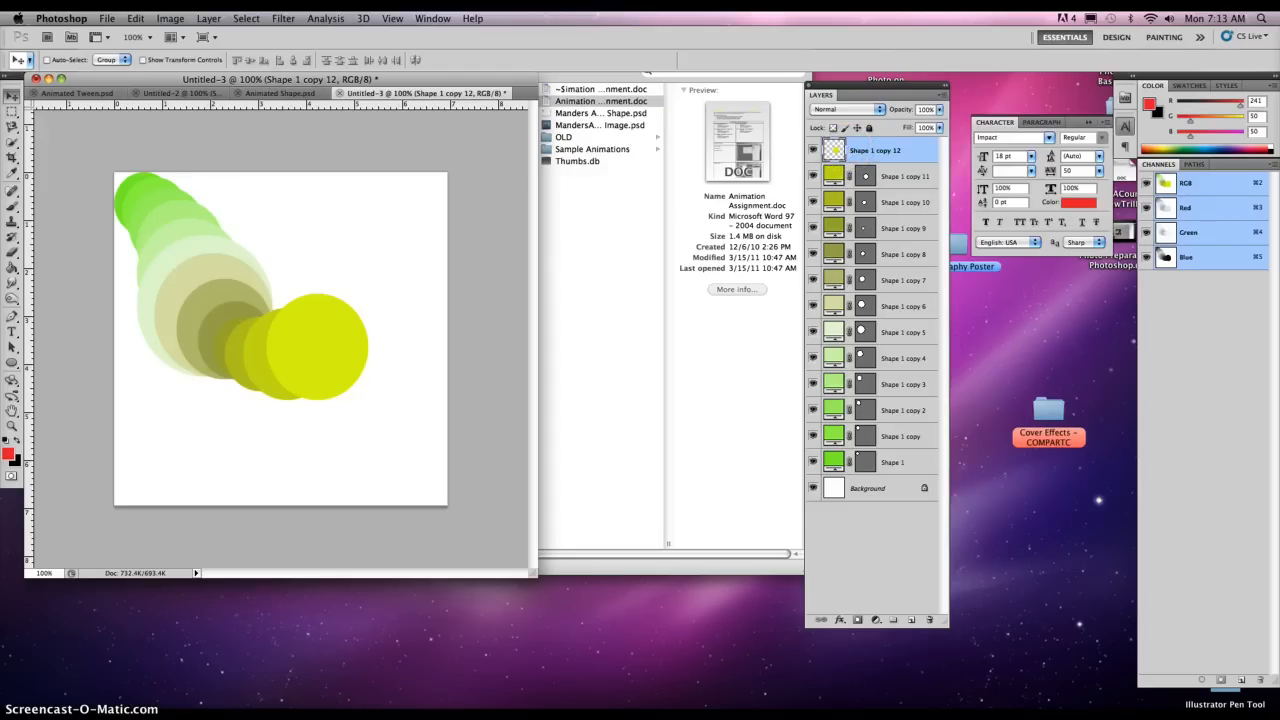
Distort the Shape 1 copy 12 circle into a curved teardrop with Liquify's Twirl Clockwise tool, and move it slightly right
left_click(287, 19)
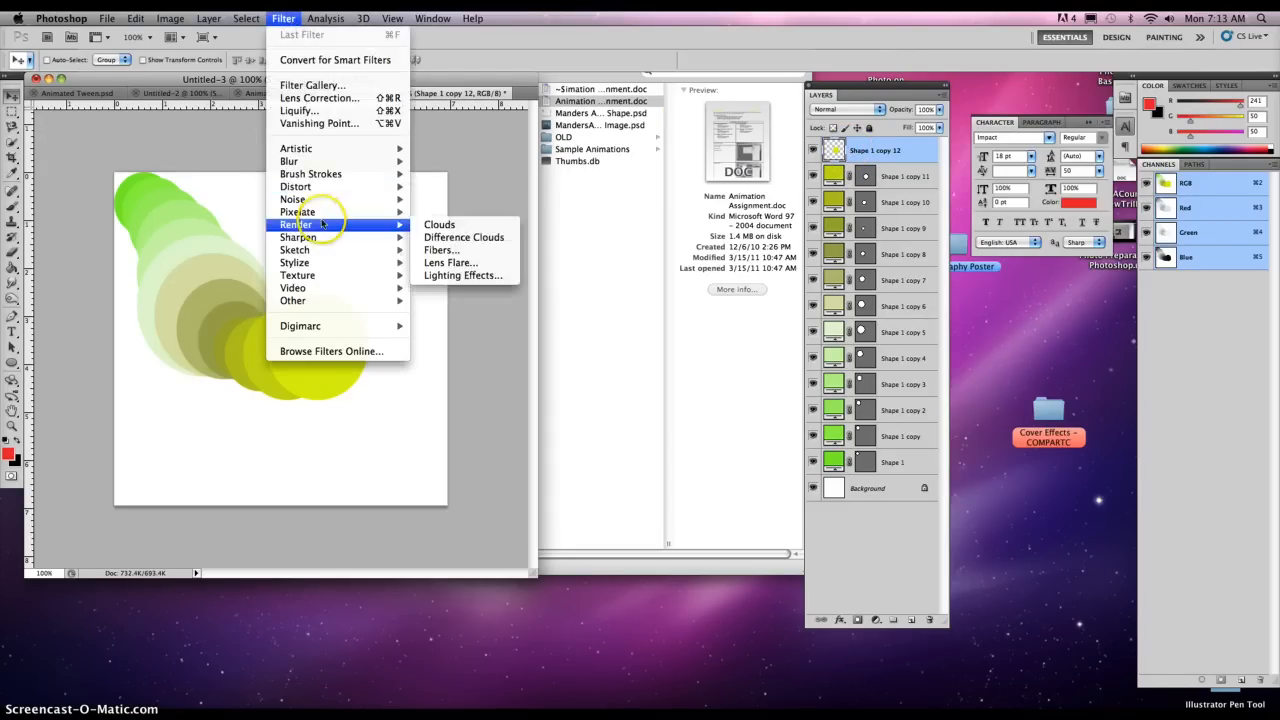
left_click(300, 110)
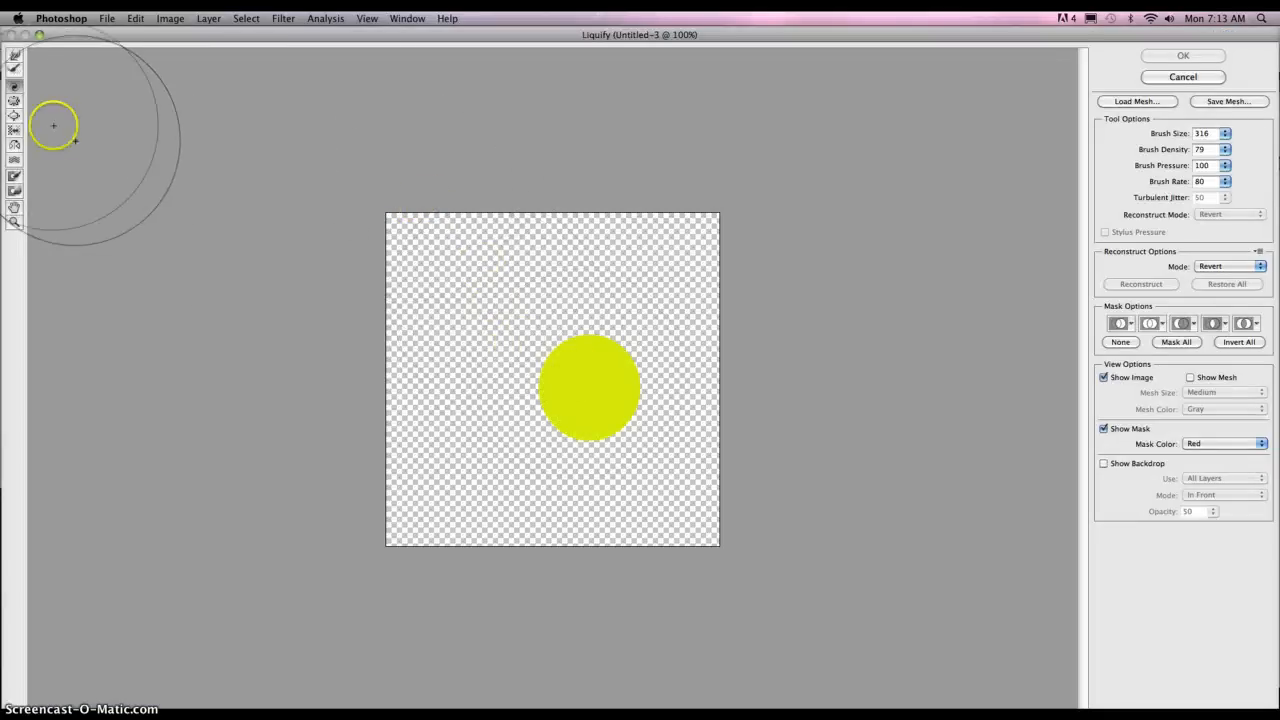
left_click(18, 52)
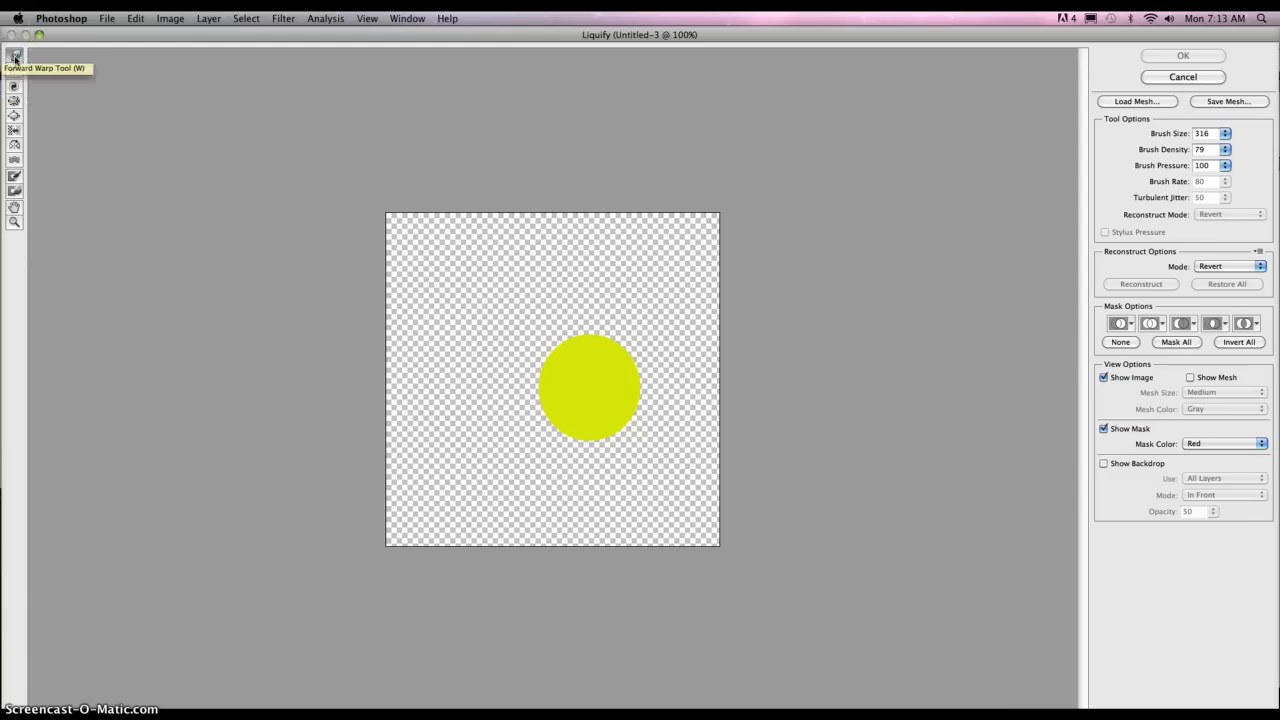
left_click(15, 70)
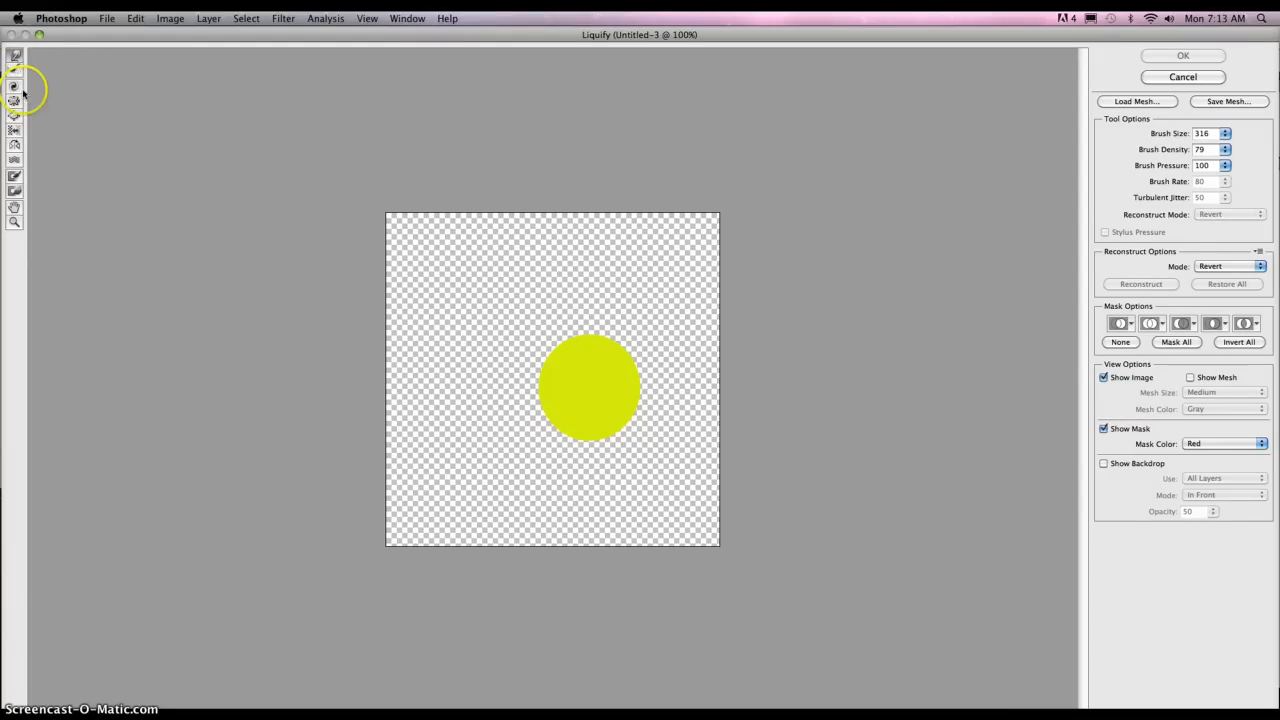
left_click(15, 86)
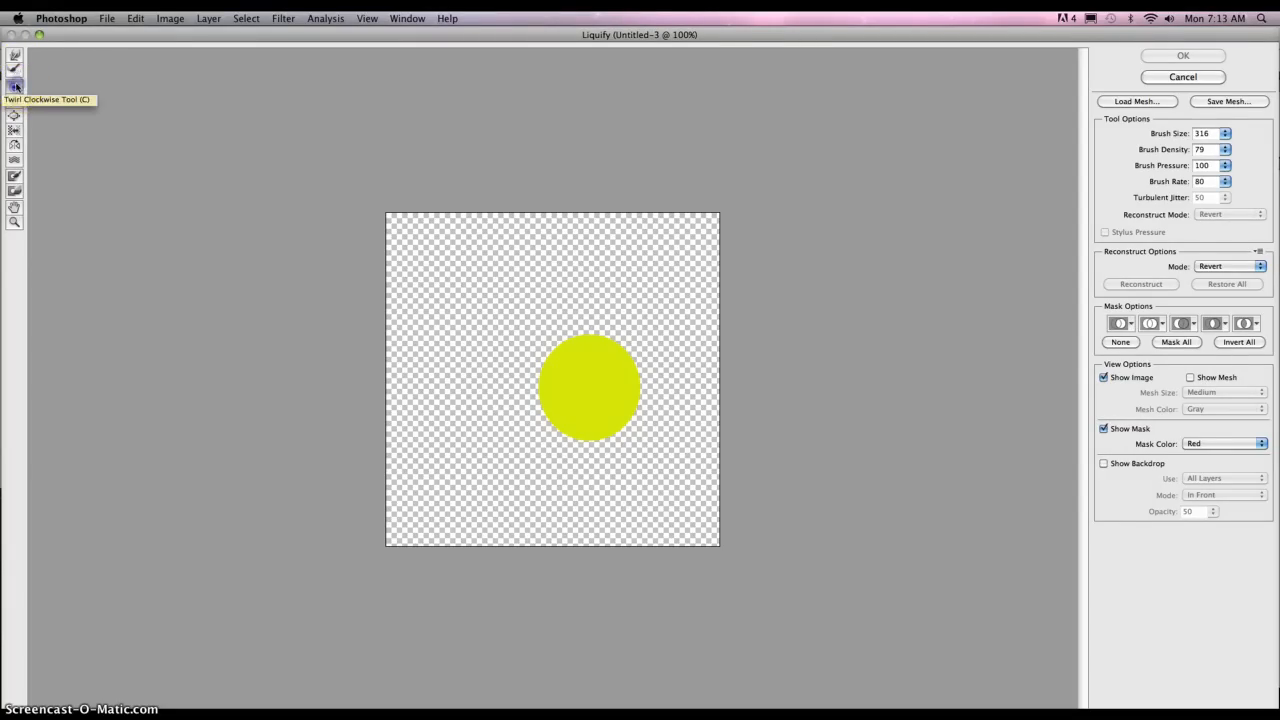
mouse_move(585, 365)
left_mouse_down()
mouse_move(568, 336)
mouse_move(727, 388)
mouse_move(672, 414)
left_mouse_up()
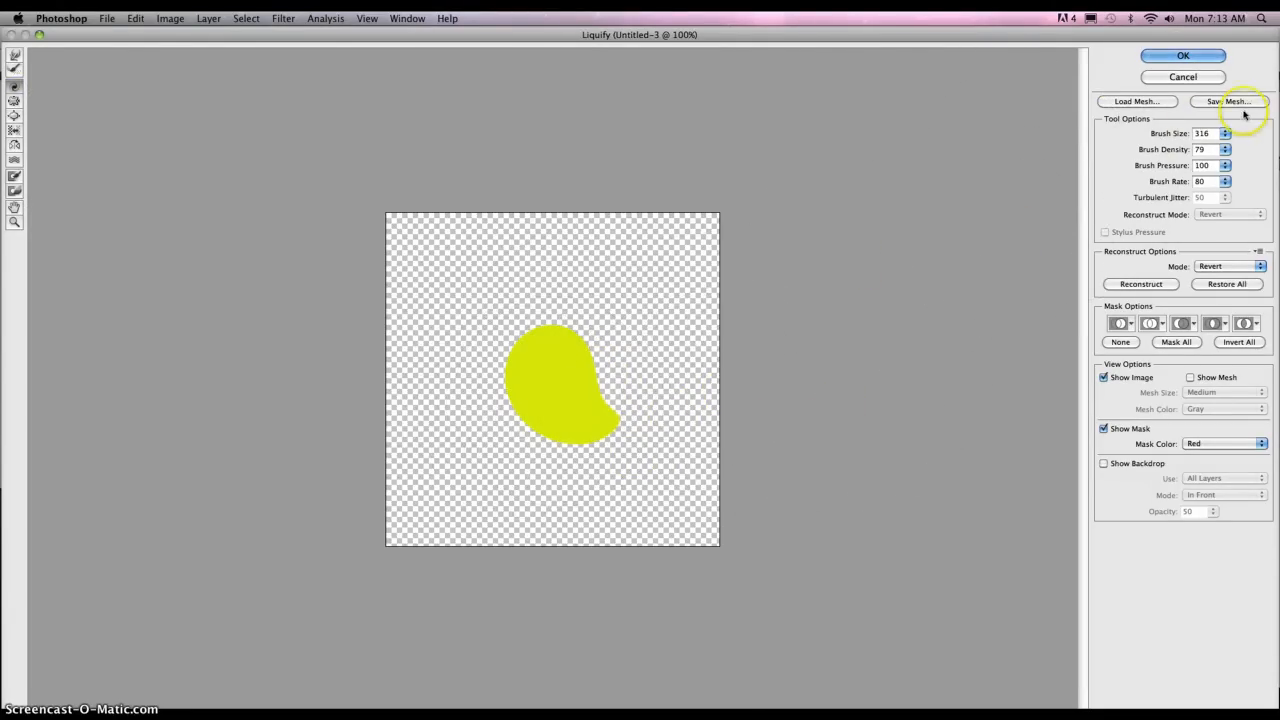
left_click(1183, 55)
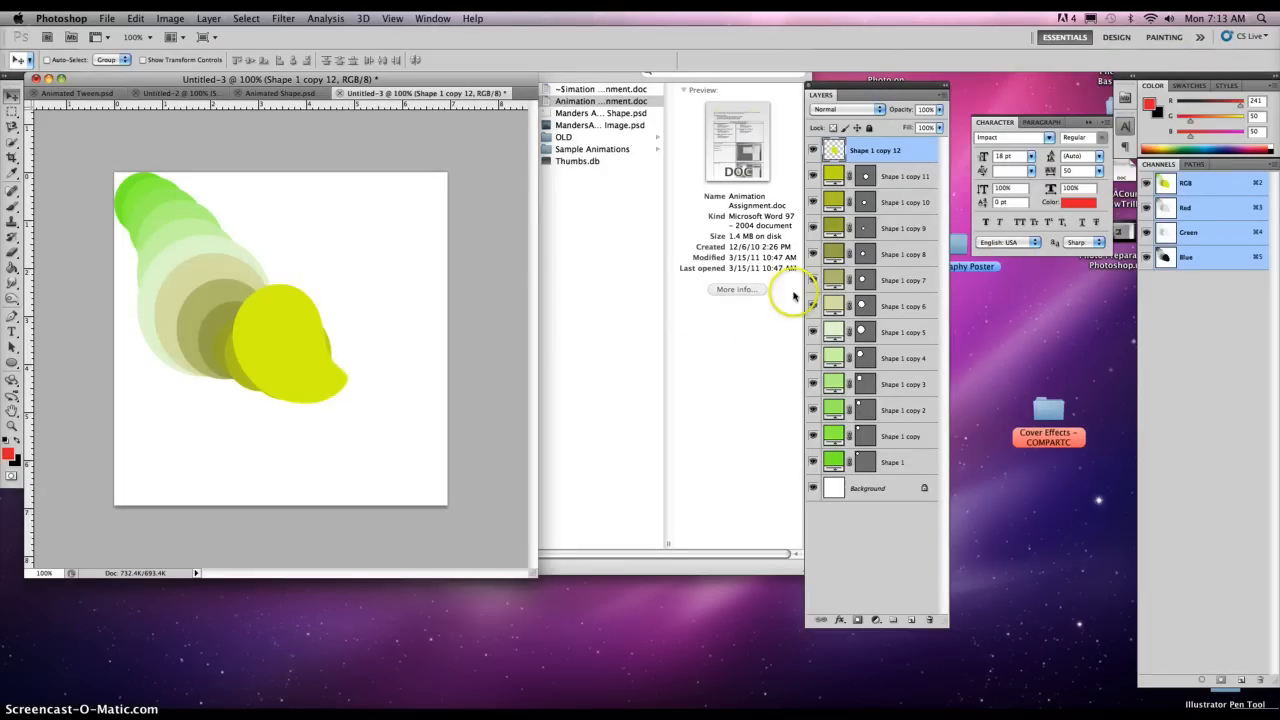
left_click_drag(281, 339, 309, 333)
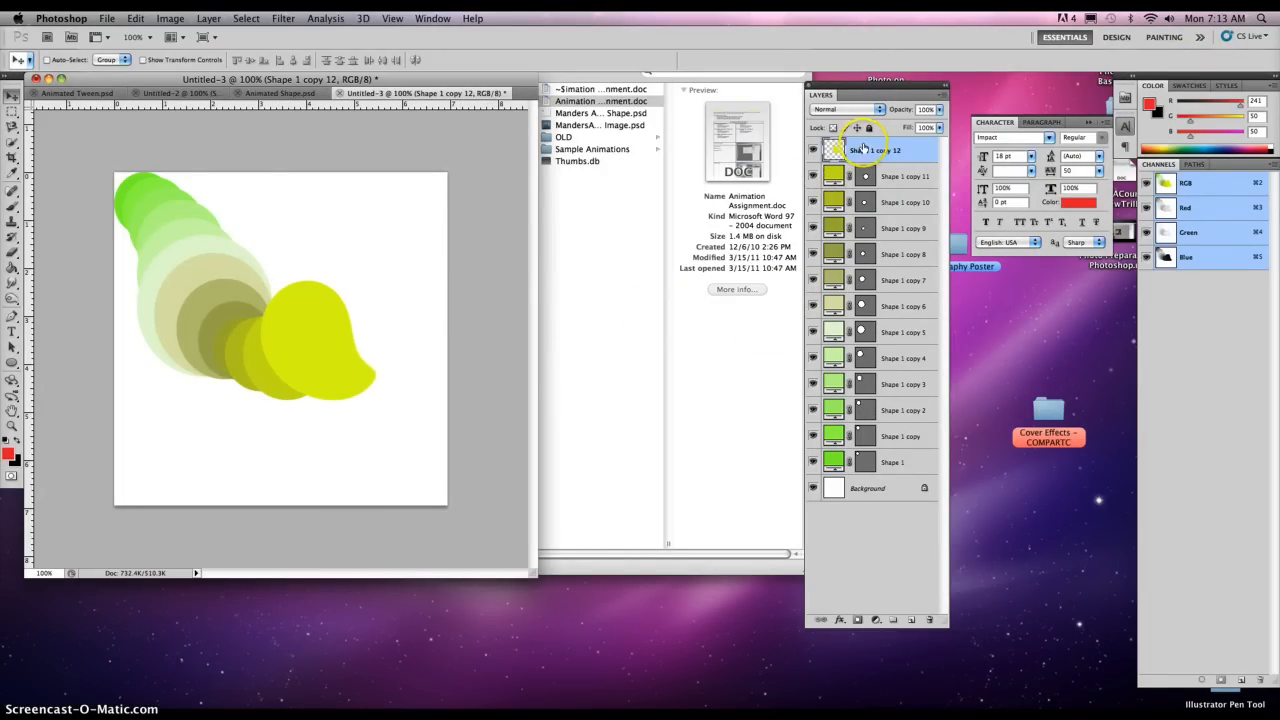
Duplicate the Shape 1 copy 12 layer and move the new teardrop slightly right and up
left_click_drag(863, 148, 911, 619)
left_click(708, 507)
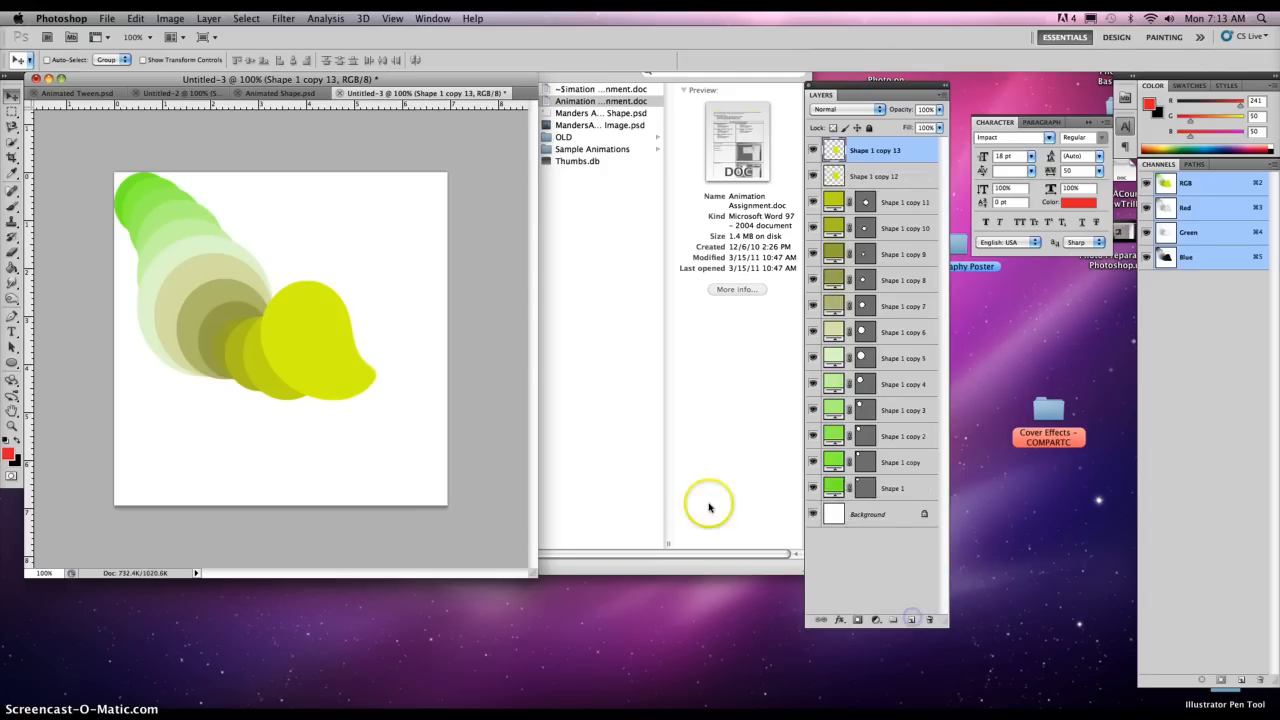
left_click(257, 324)
left_click_drag(313, 348, 339, 335)
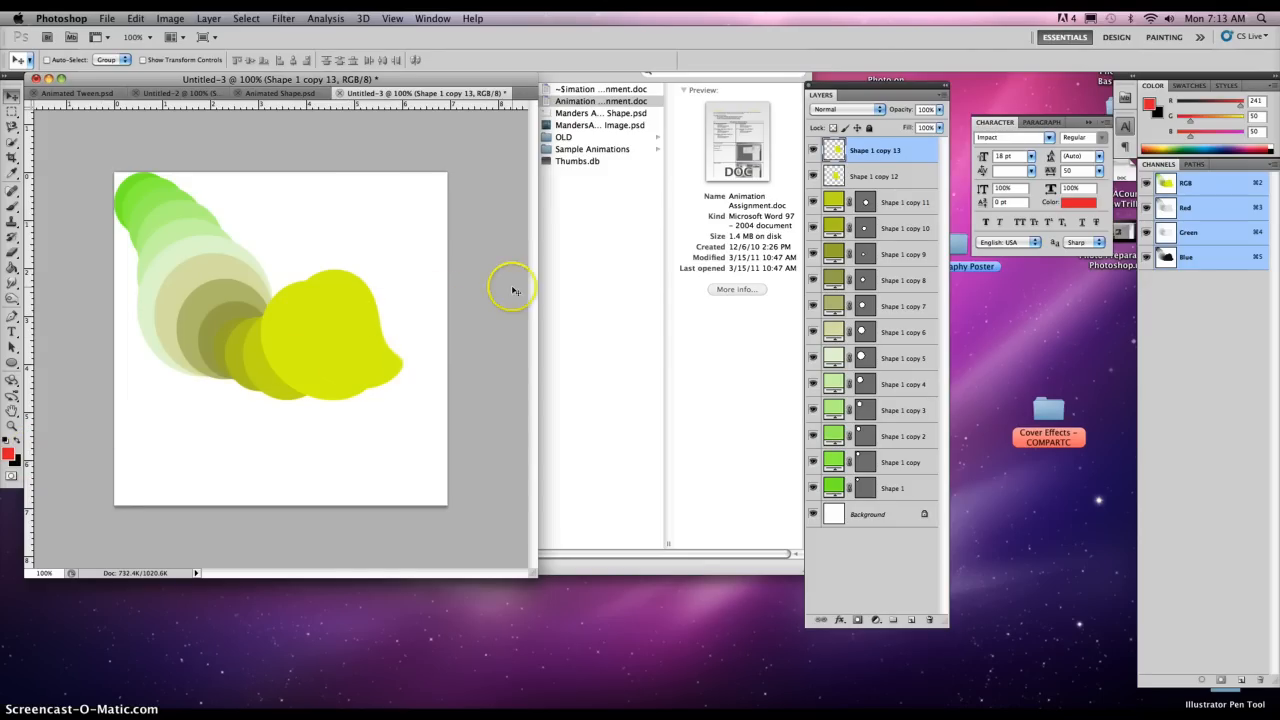
Select the outline of the Shape 1 copy 13 teardrop and fill it with dark yellow #d5d308
left_click(833, 150, "super")
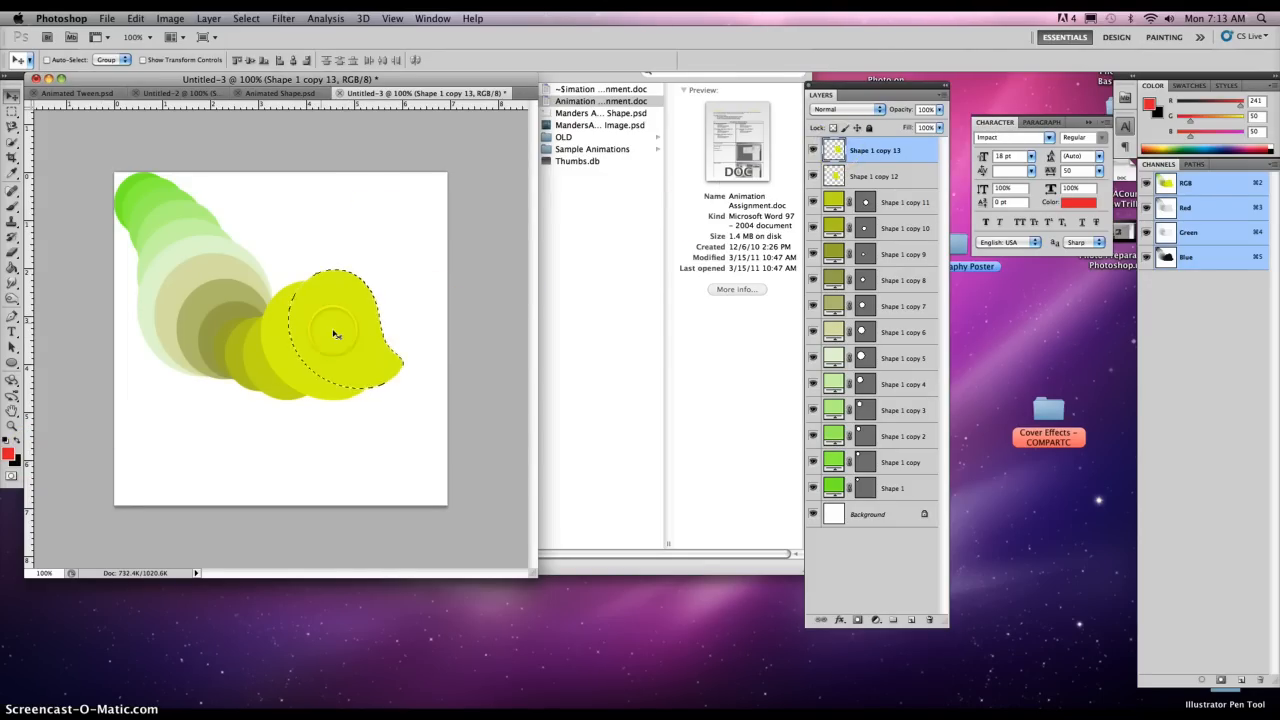
left_click(135, 19)
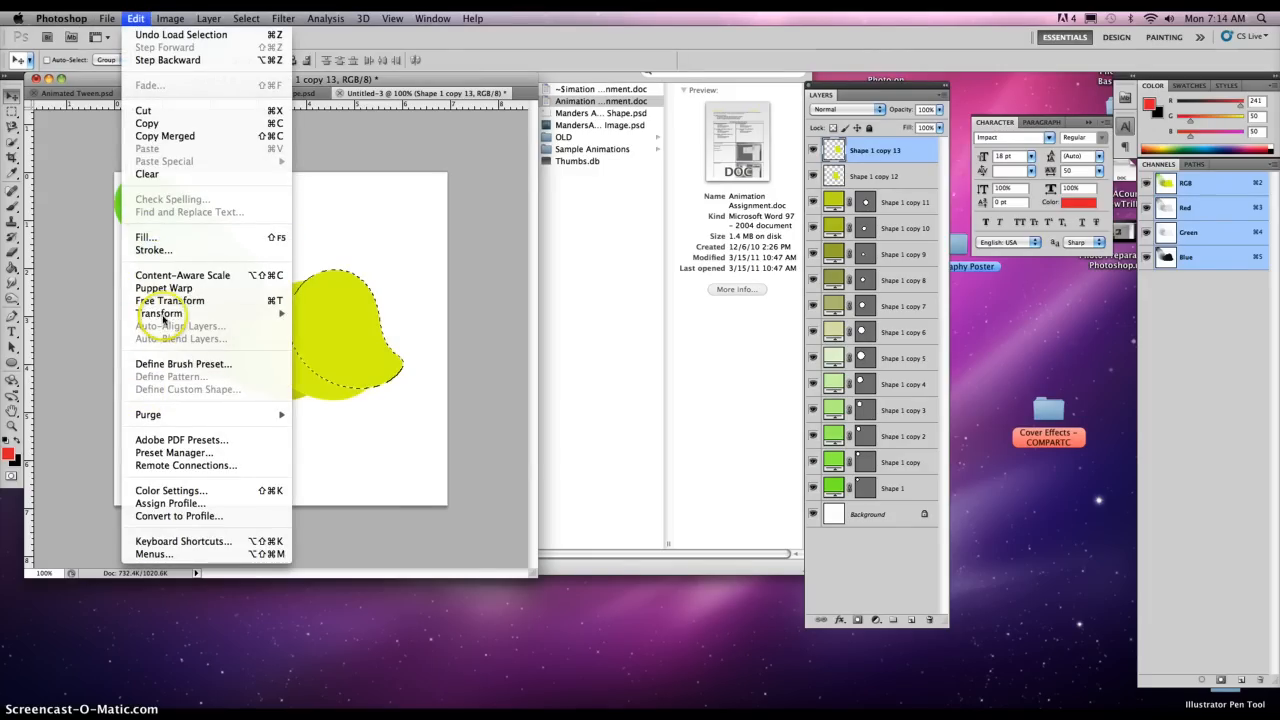
left_click(157, 243)
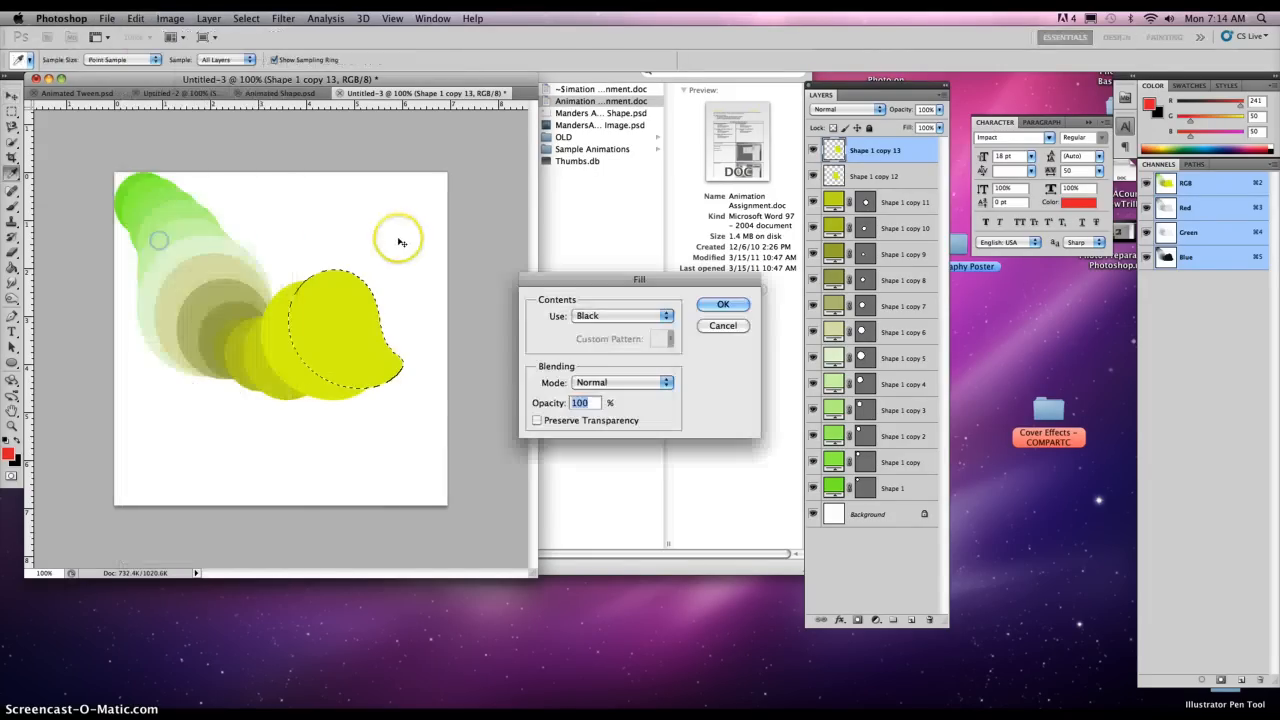
left_click(655, 316)
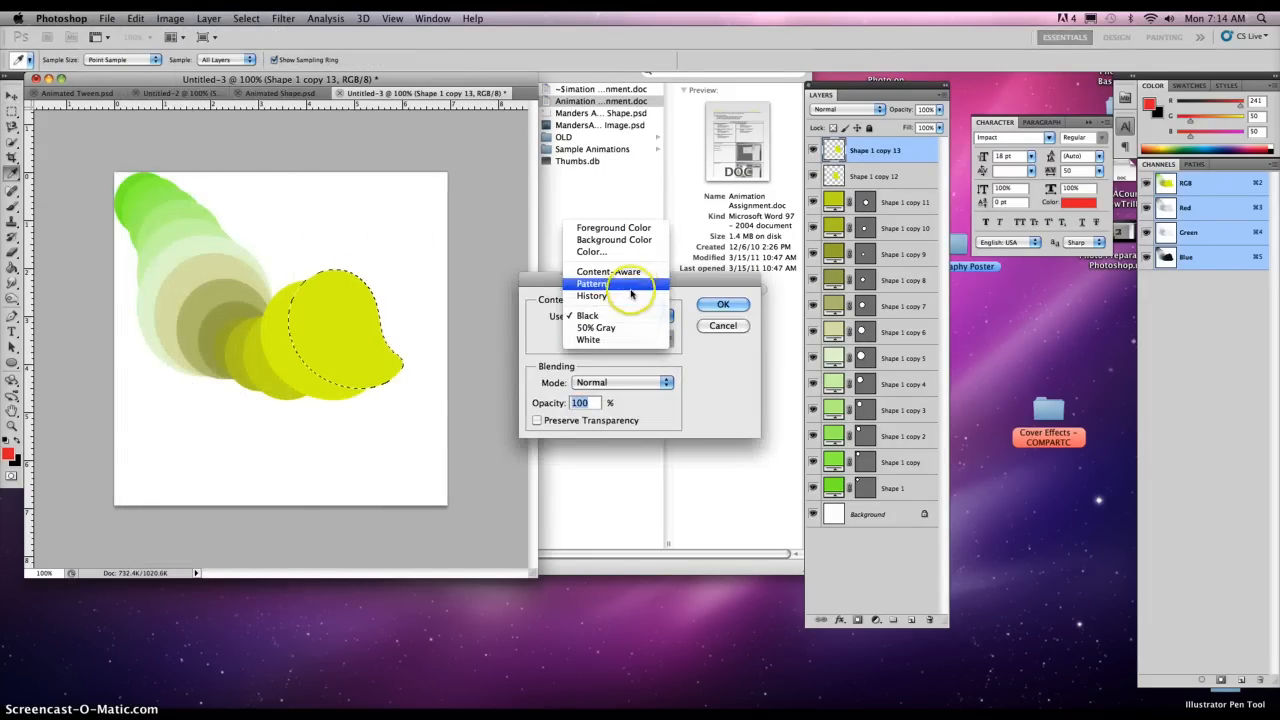
left_click(631, 251)
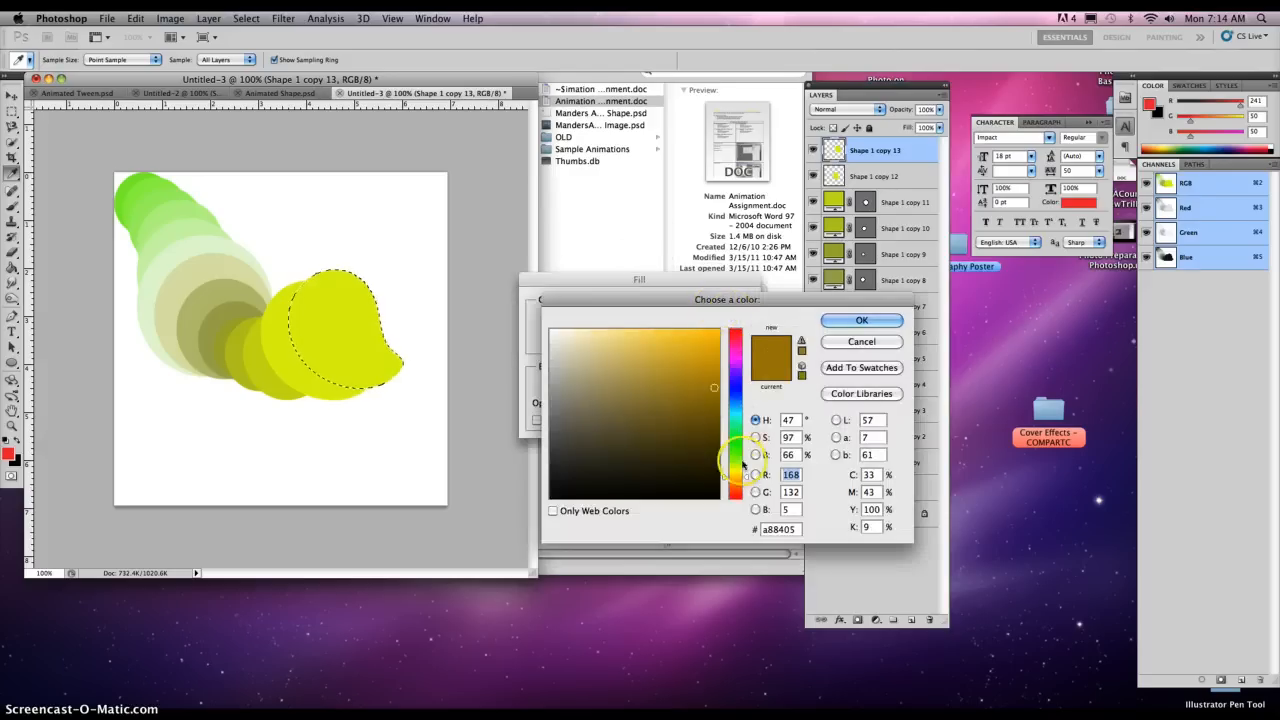
left_click(737, 472)
left_click(704, 340)
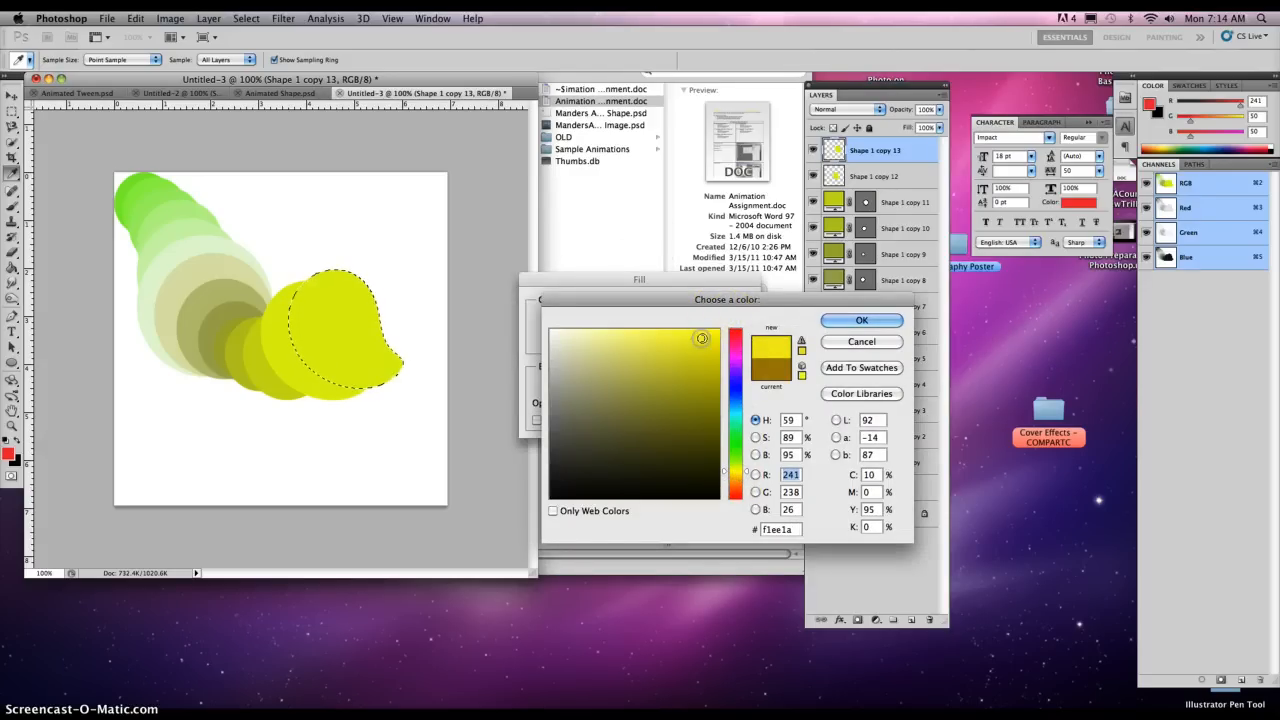
left_click(713, 357)
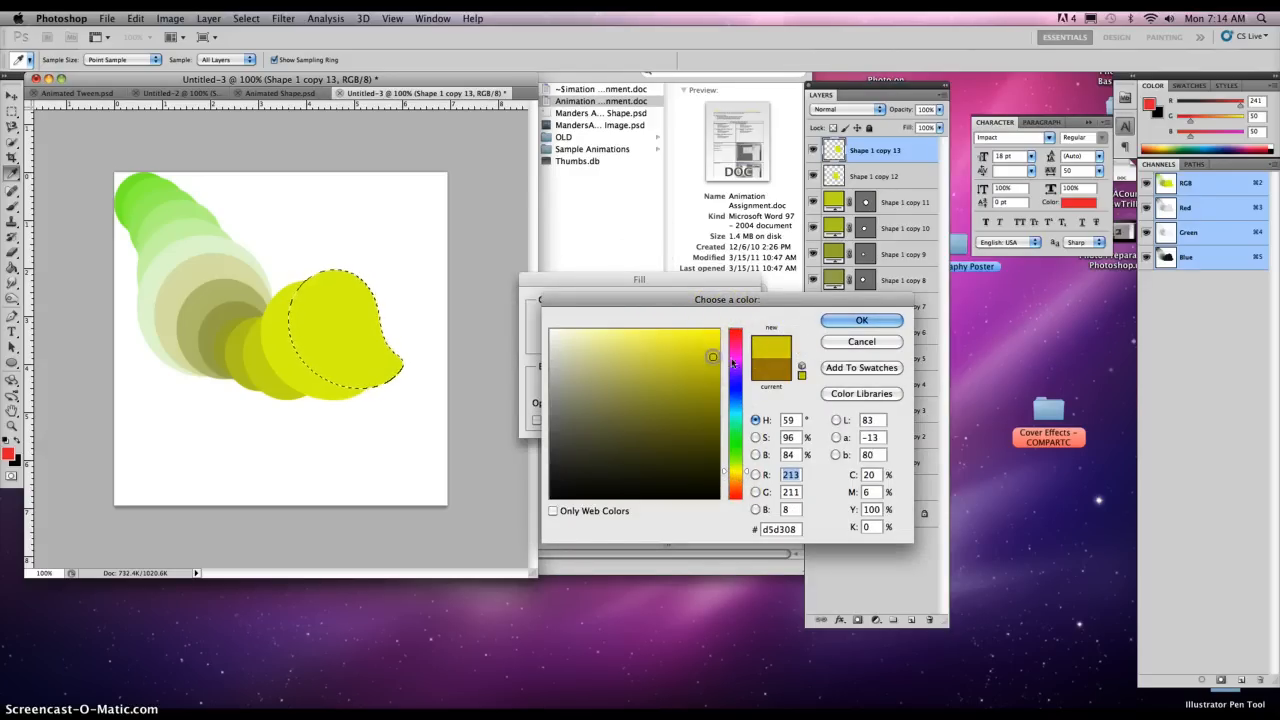
left_click(861, 320)
left_click(723, 303)
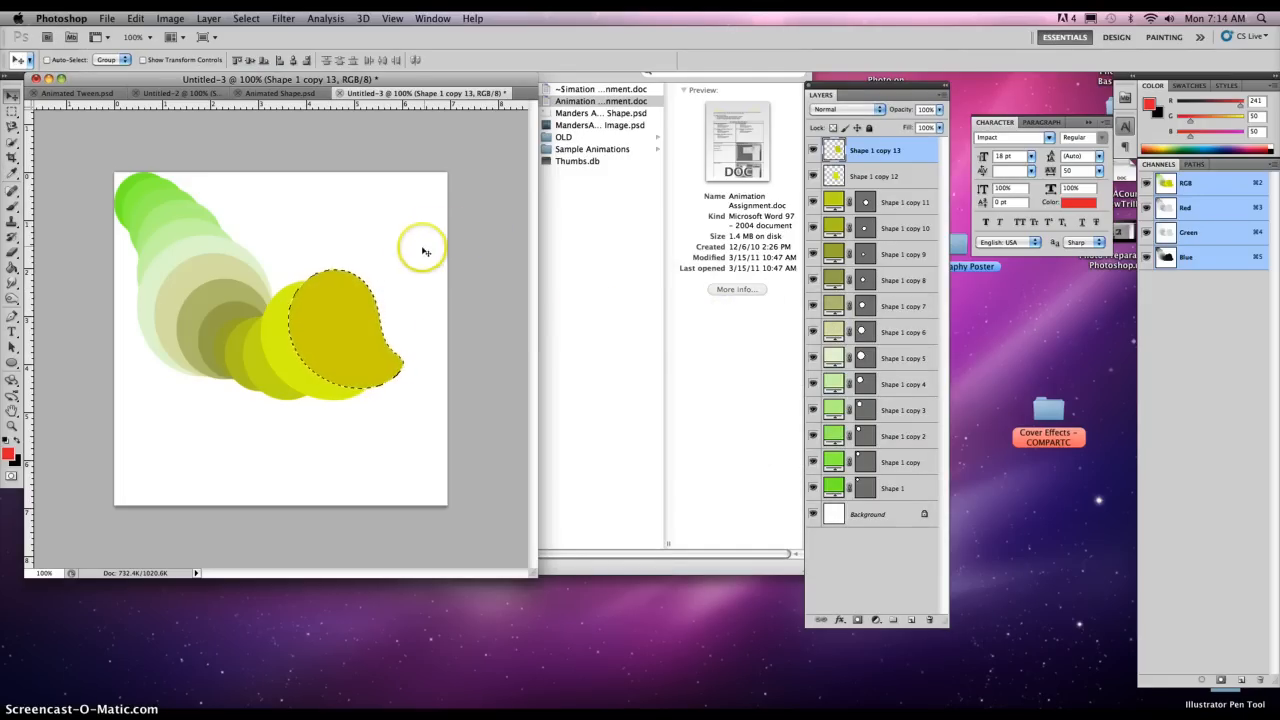
Scale the Shape 1 copy 13 teardrop up proportionally to about 109% from its upper-right corner
key("super+t")
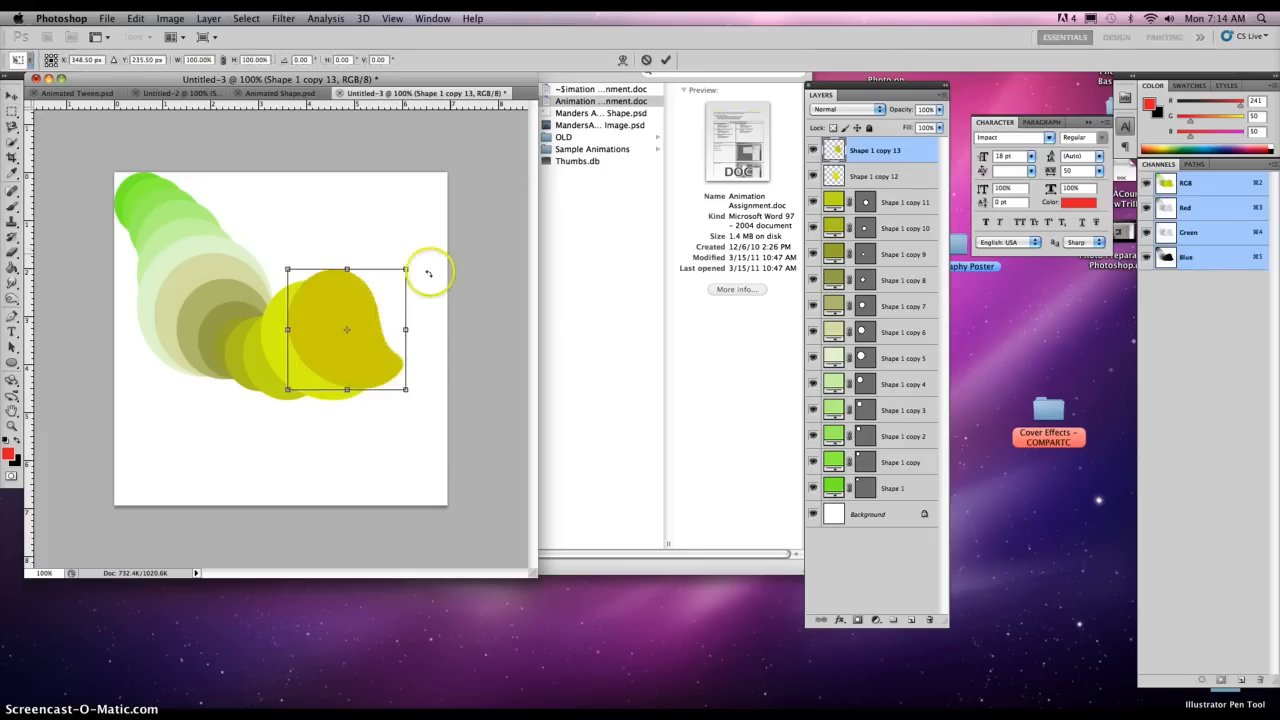
left_click_drag(413, 264, 417, 259)
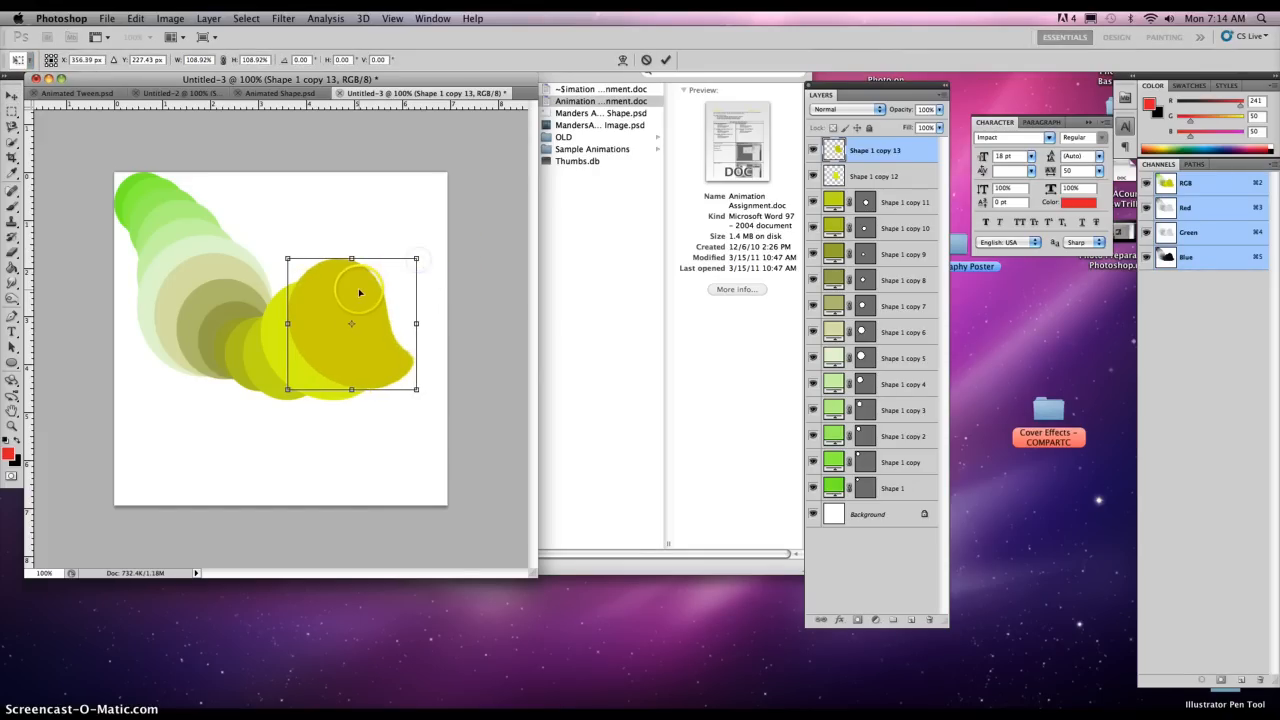
double_click(359, 290)
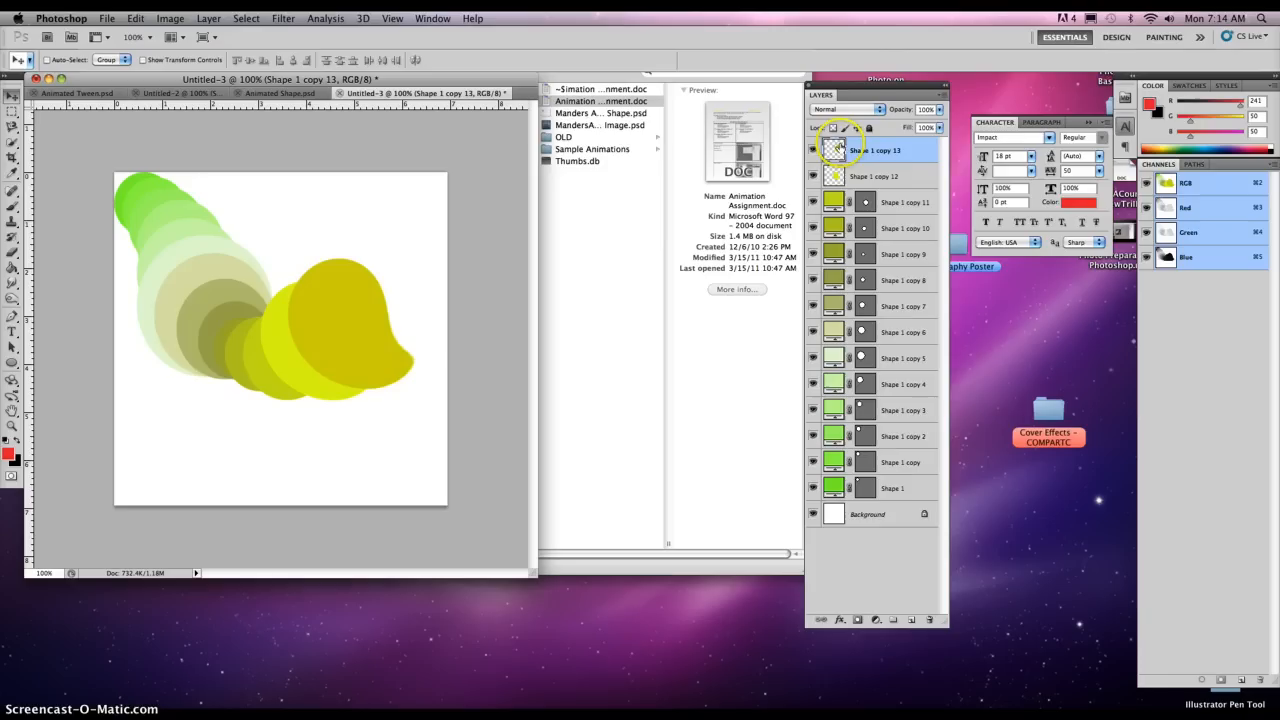
Distort the Shape 1 copy 13 teardrop in Liquify with the Twirl Clockwise tool to give it a curled tail, and move it slightly right
left_click(284, 19)
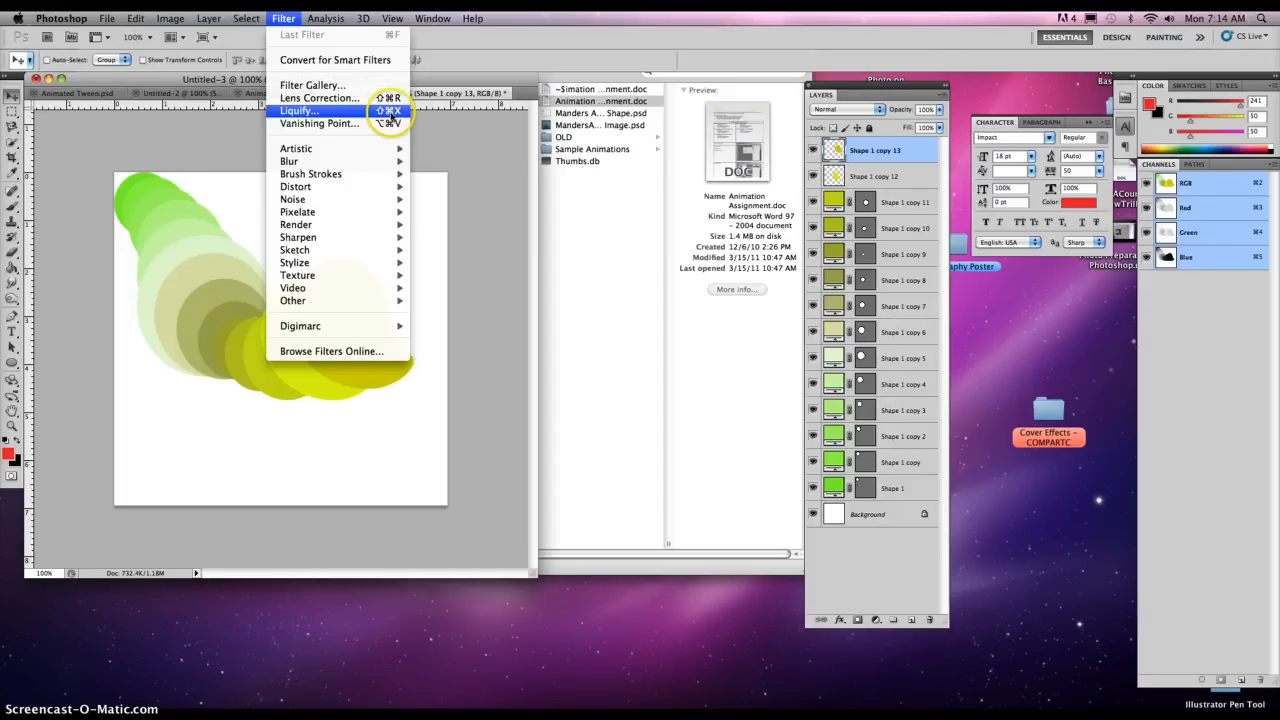
left_click(388, 112)
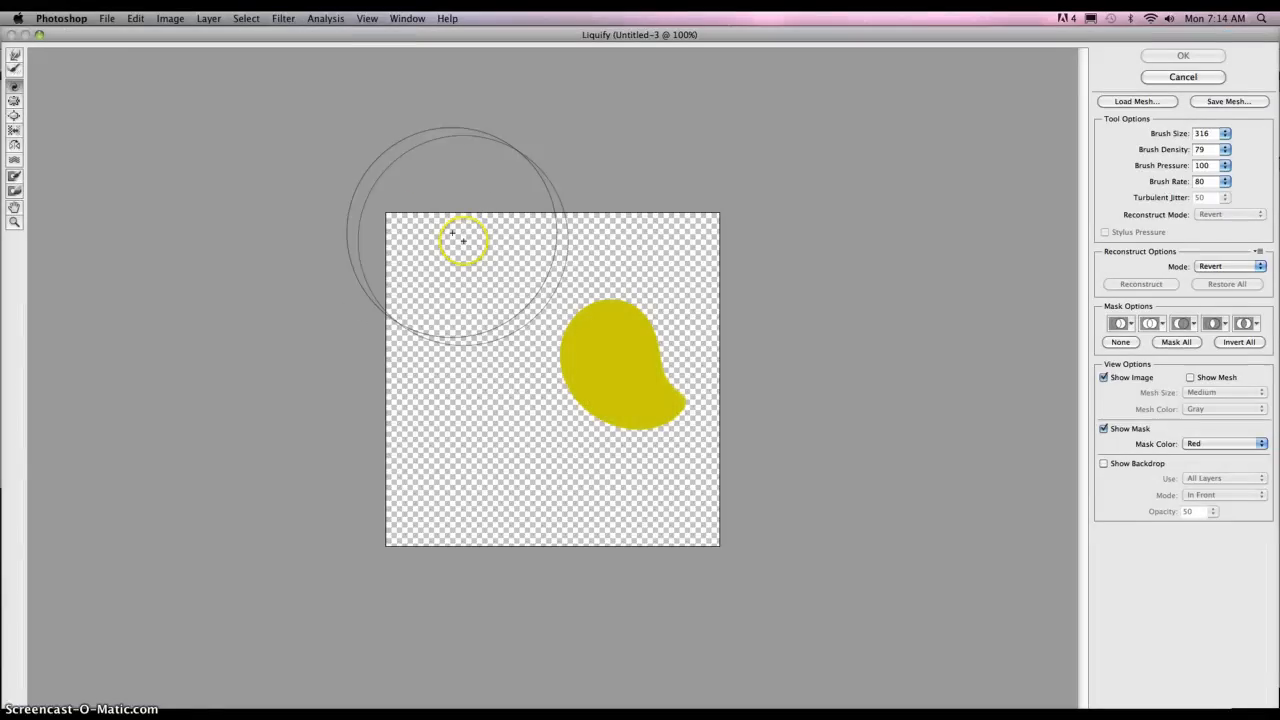
left_click_drag(594, 343, 589, 340)
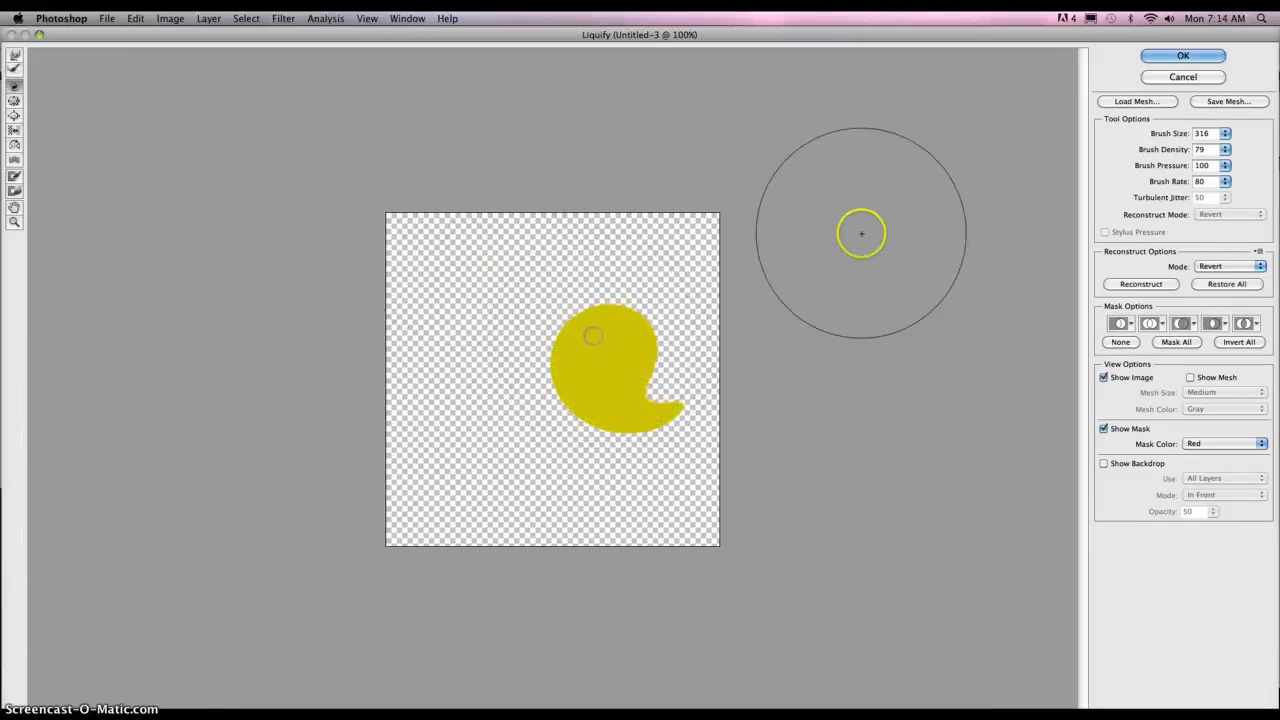
key("Return")
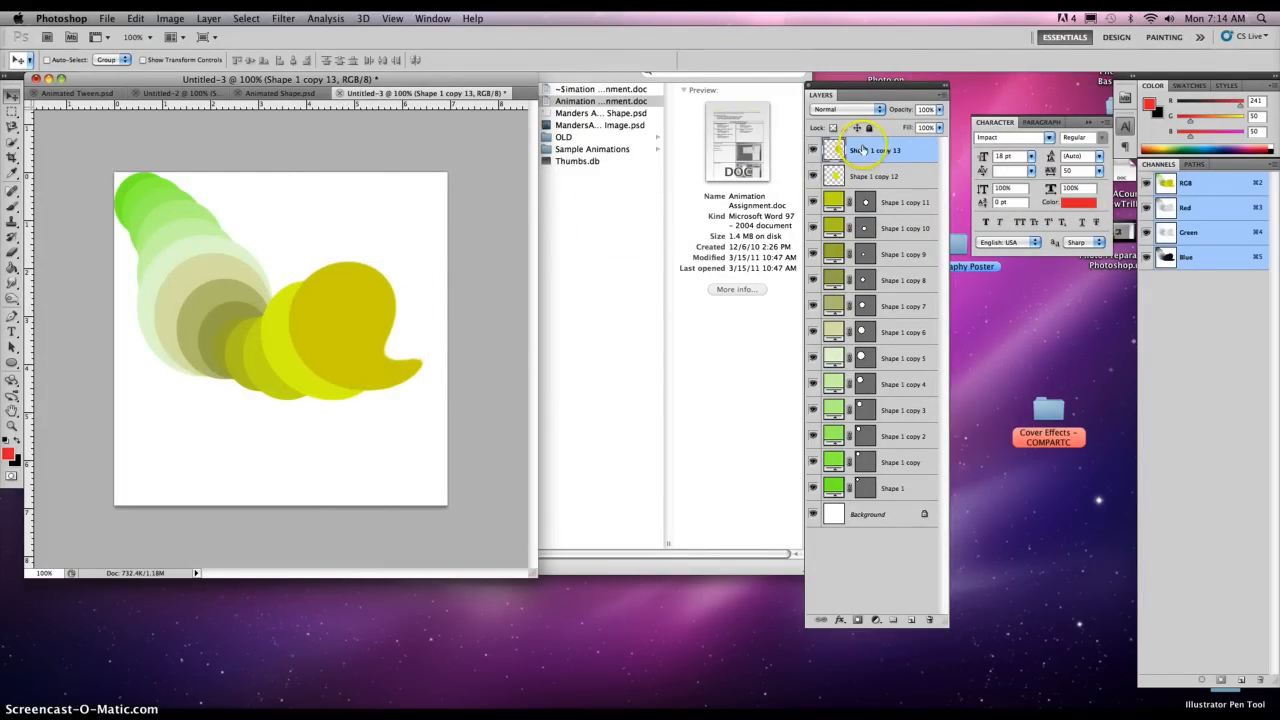
Duplicate the Shape 1 copy 13 layer and move the new shape right and slightly down
left_click_drag(862, 150, 911, 619)
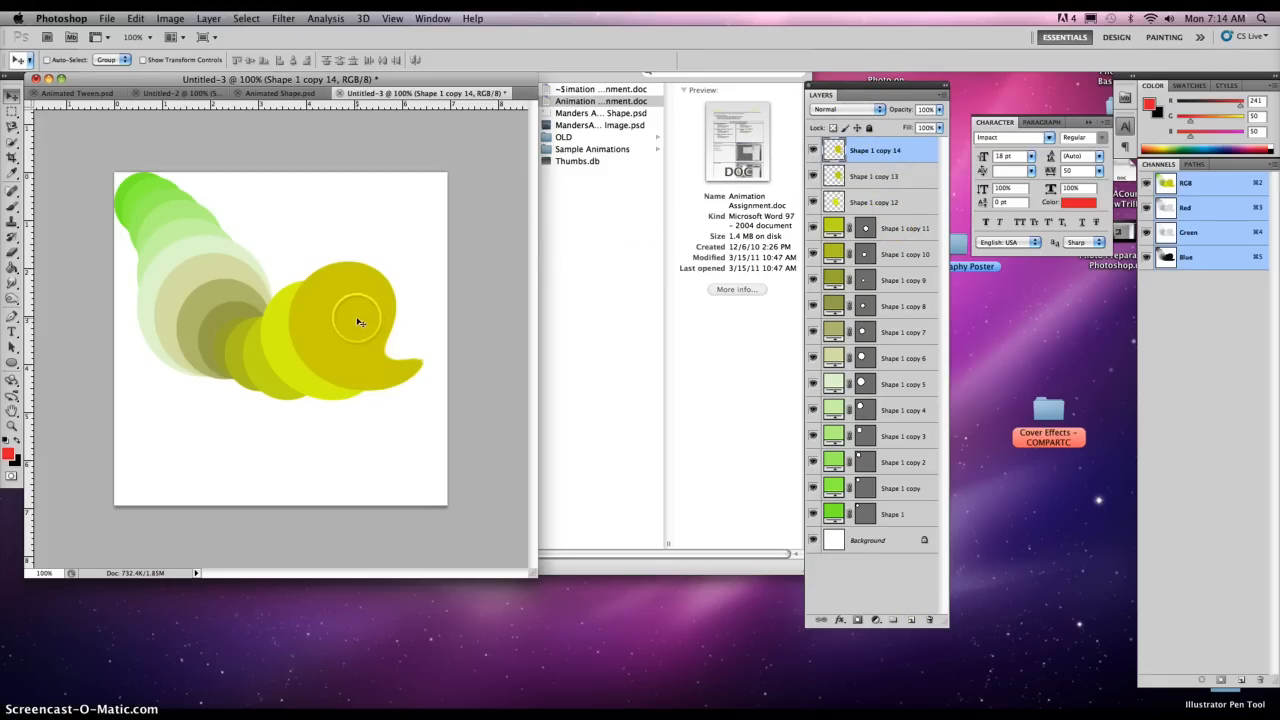
left_click_drag(359, 321, 390, 339)
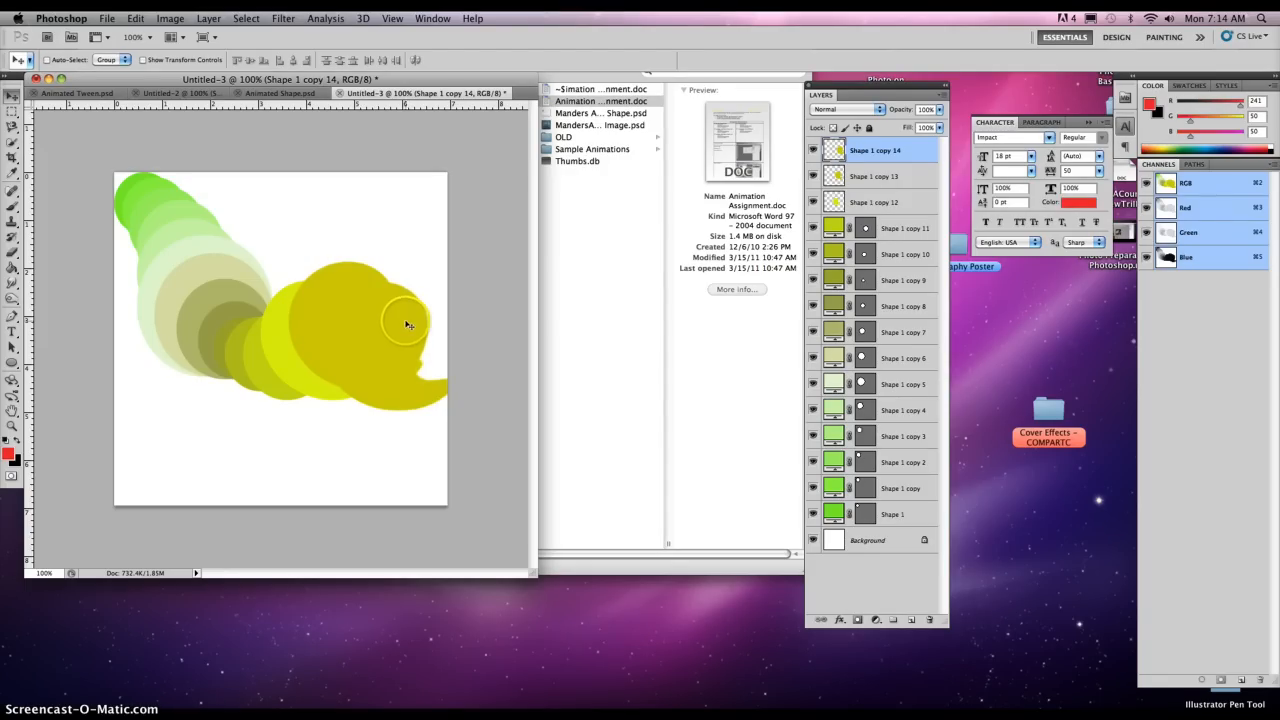
Twirl the Shape 1 copy 14 shape clockwise in Liquify to stretch its tail into a longer, thinner curl
key("shift+super+x")
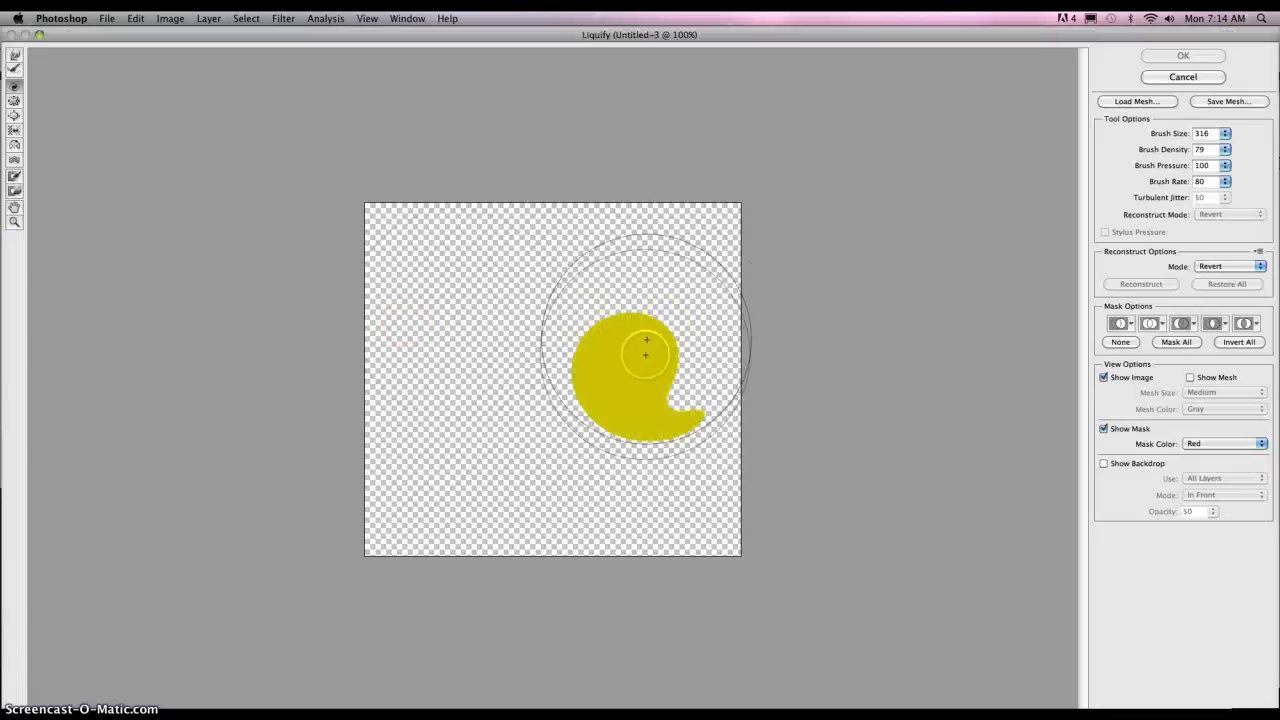
left_click_drag(611, 354, 603, 340)
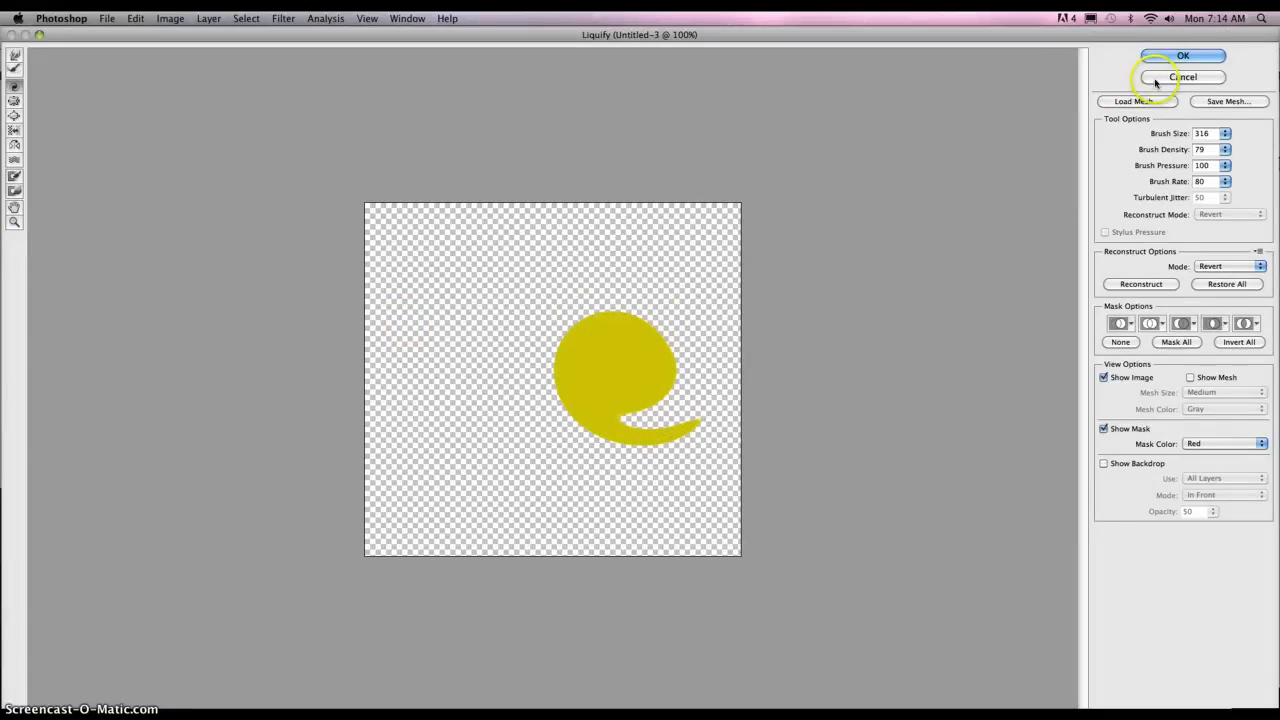
left_click(1183, 56)
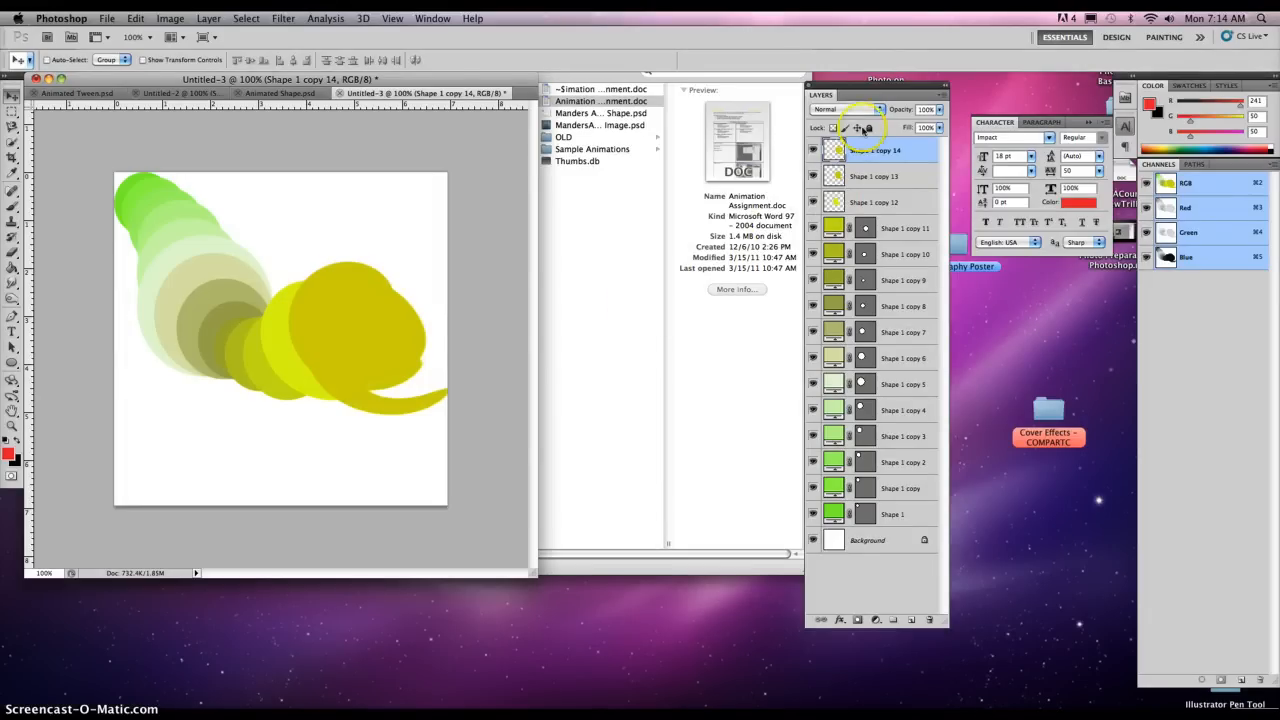
Rotate the Shape 1 copy 14 shape about 16° clockwise and move it slightly right and down
key("super+t")
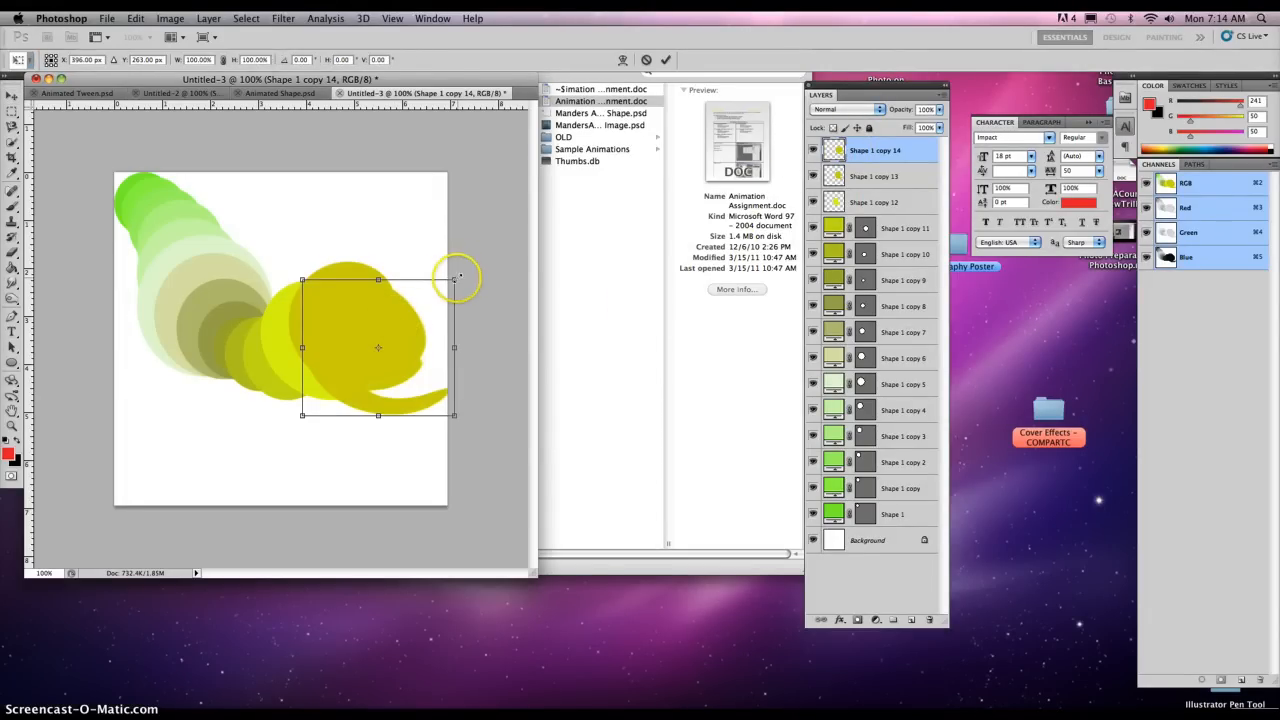
left_click_drag(461, 273, 471, 303)
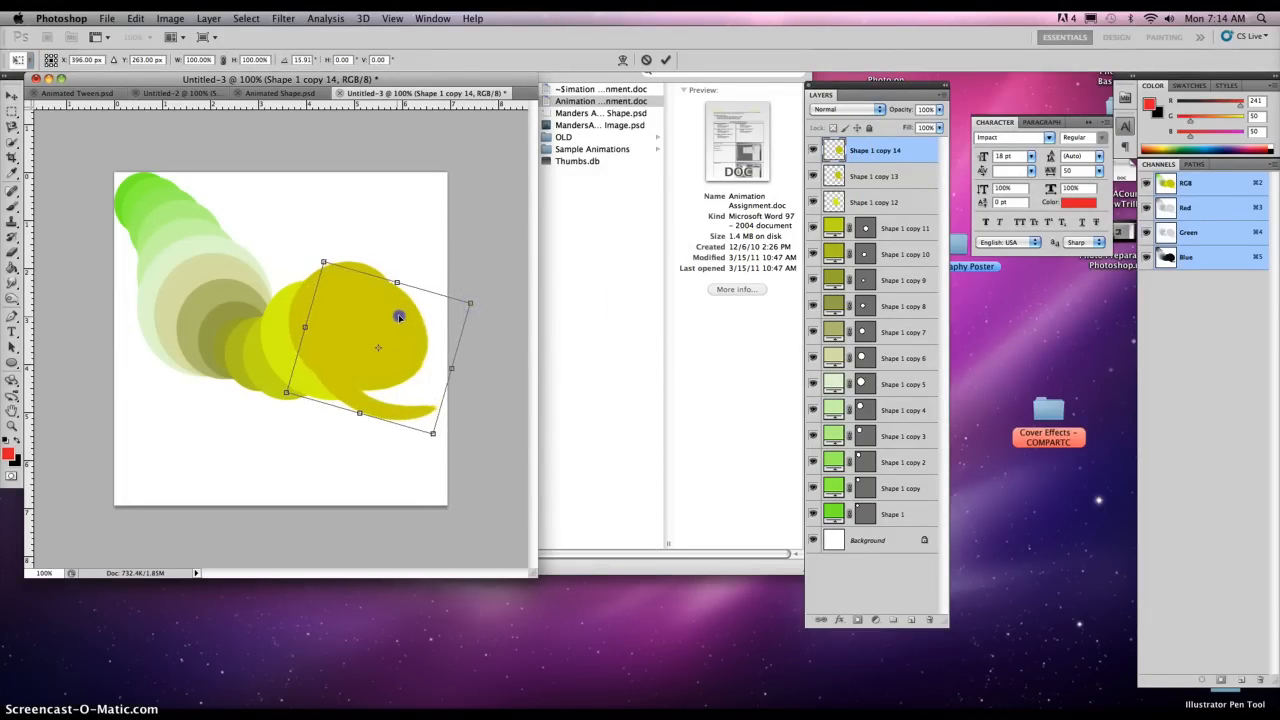
double_click(399, 316)
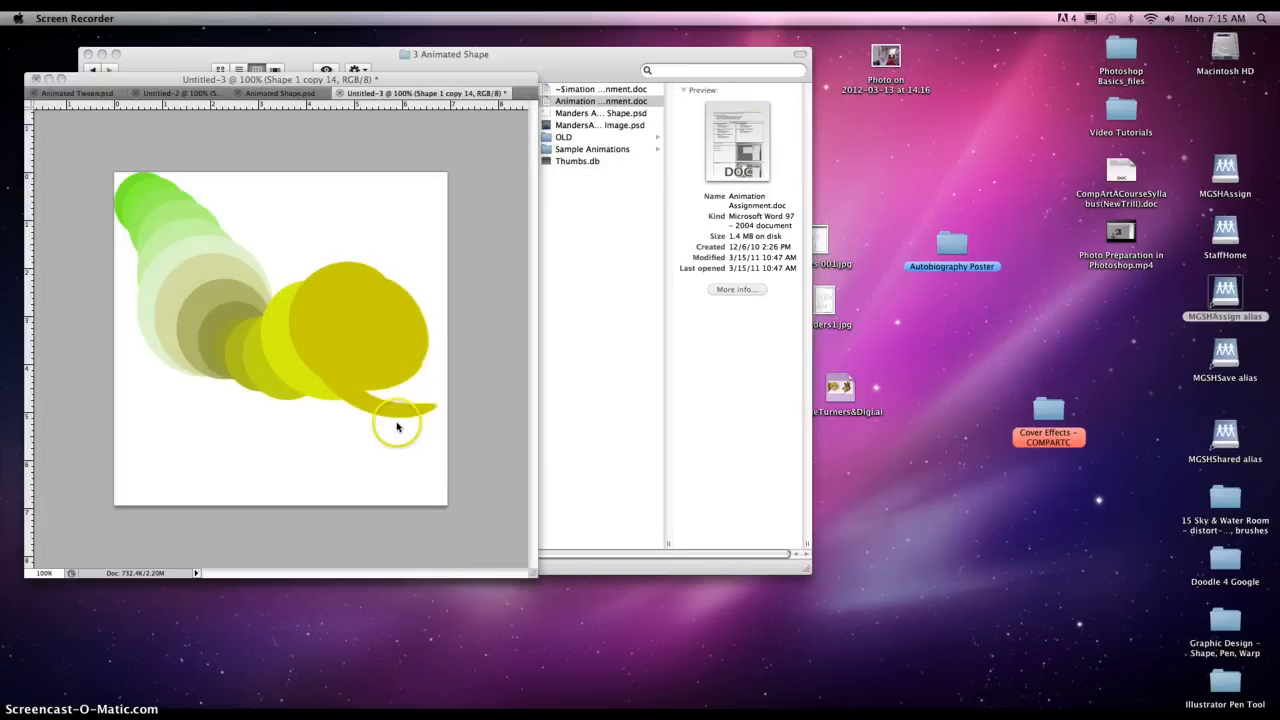
left_click(389, 367)
left_click_drag(389, 363, 394, 371)
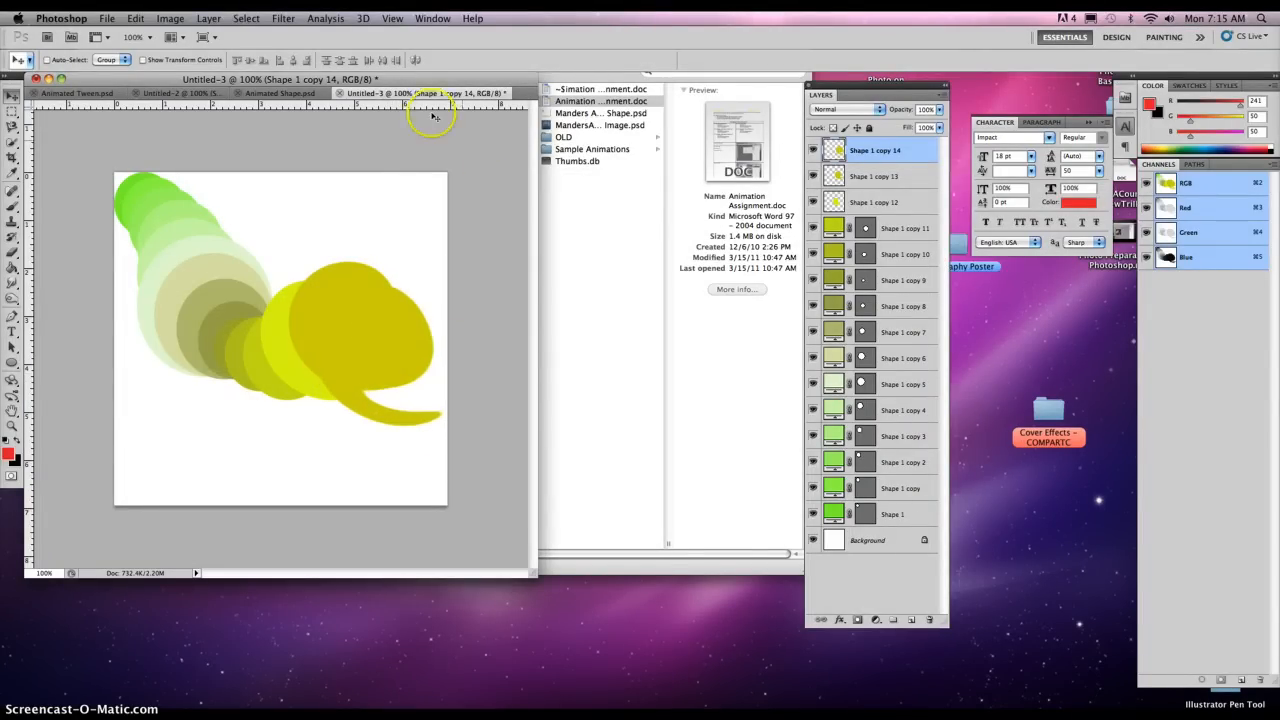
left_click(275, 93)
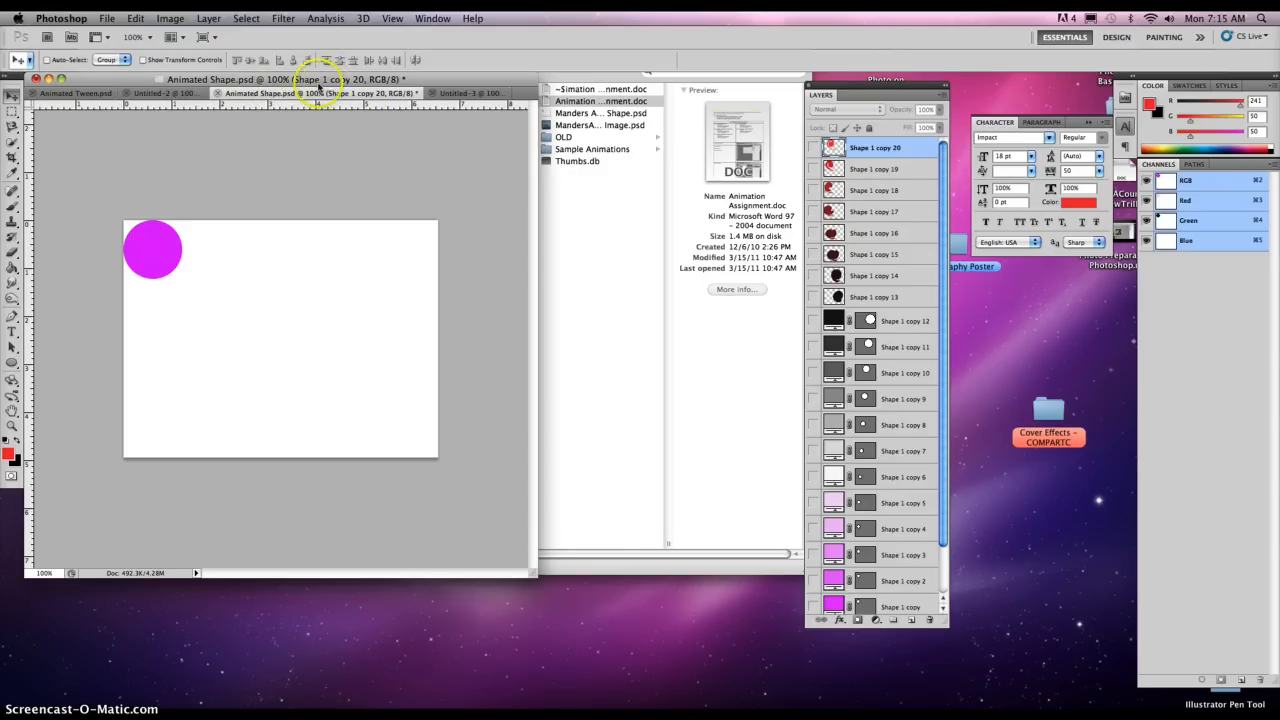
left_click(465, 93)
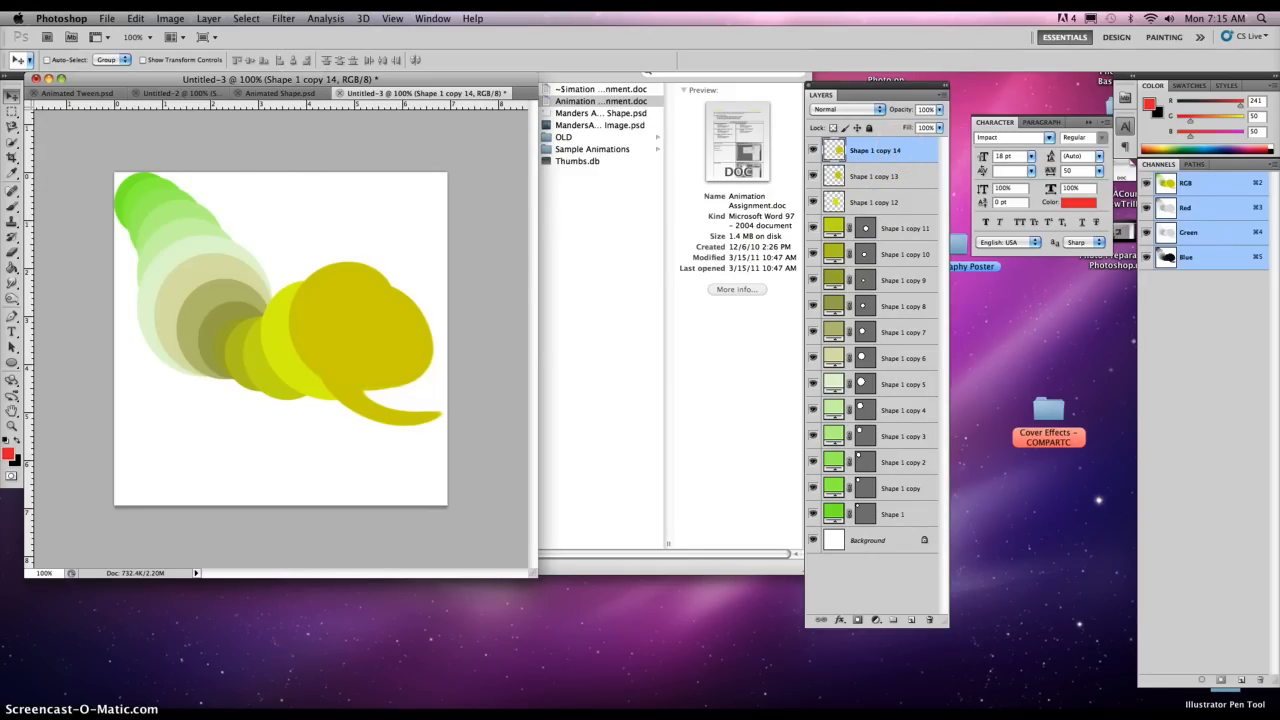
Show the frame animation panel for Untitled-3 and make frames from all its layers
left_click(430, 19)
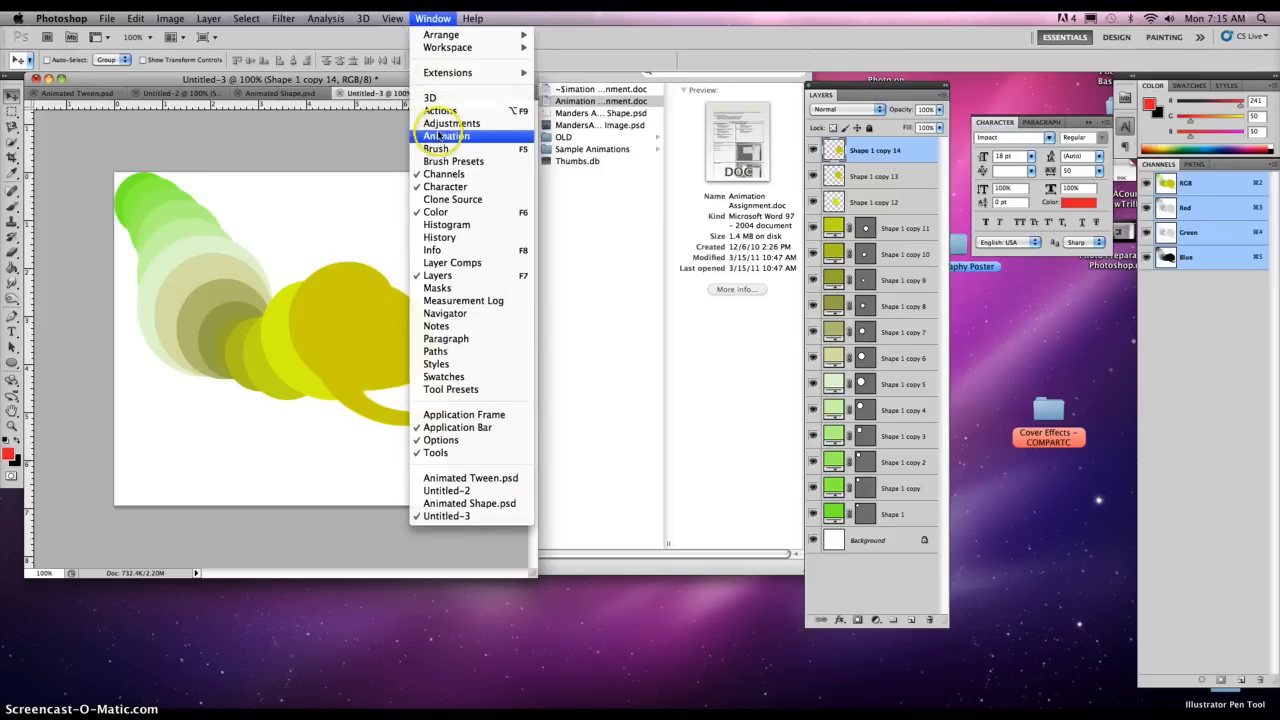
left_click(440, 136)
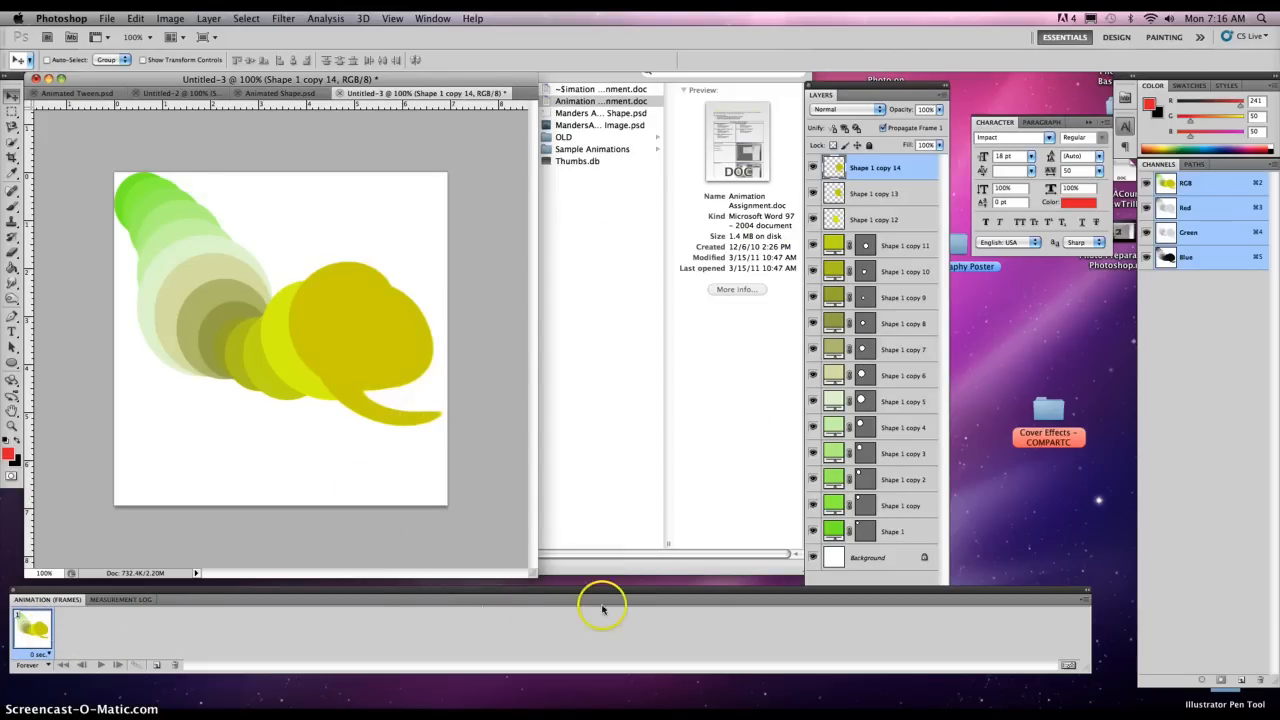
left_click(1087, 601)
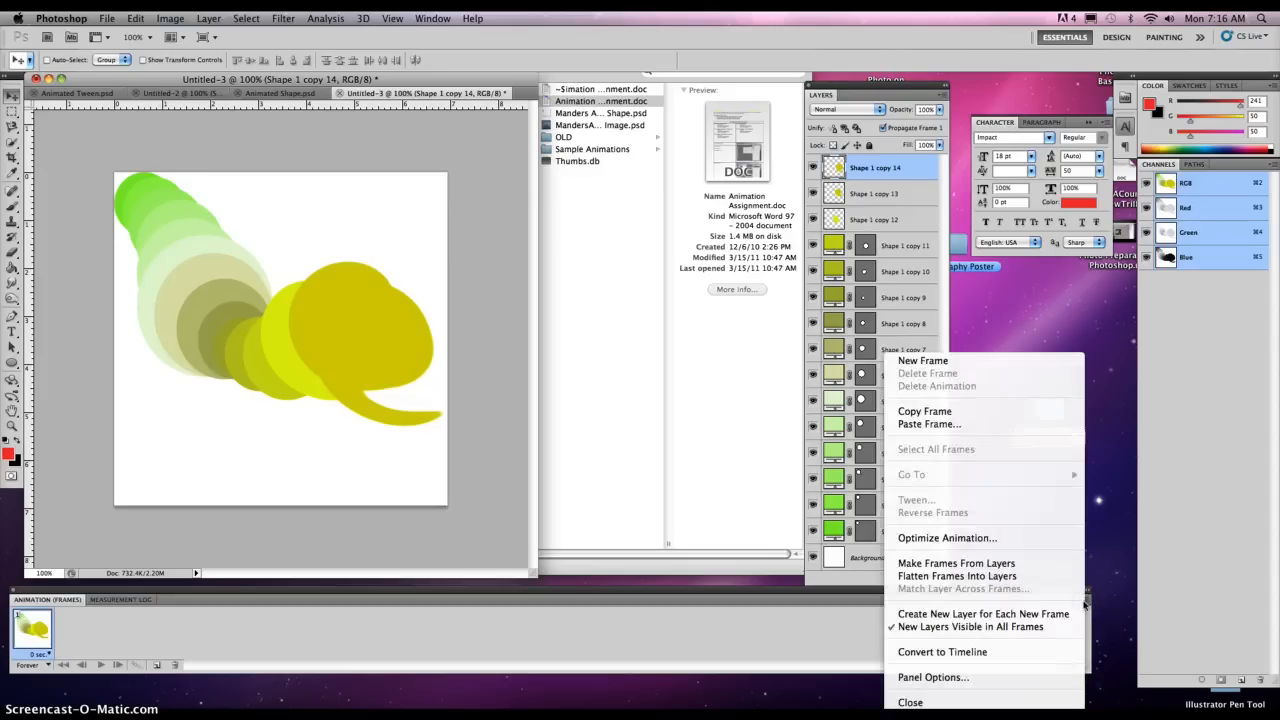
left_click(947, 564)
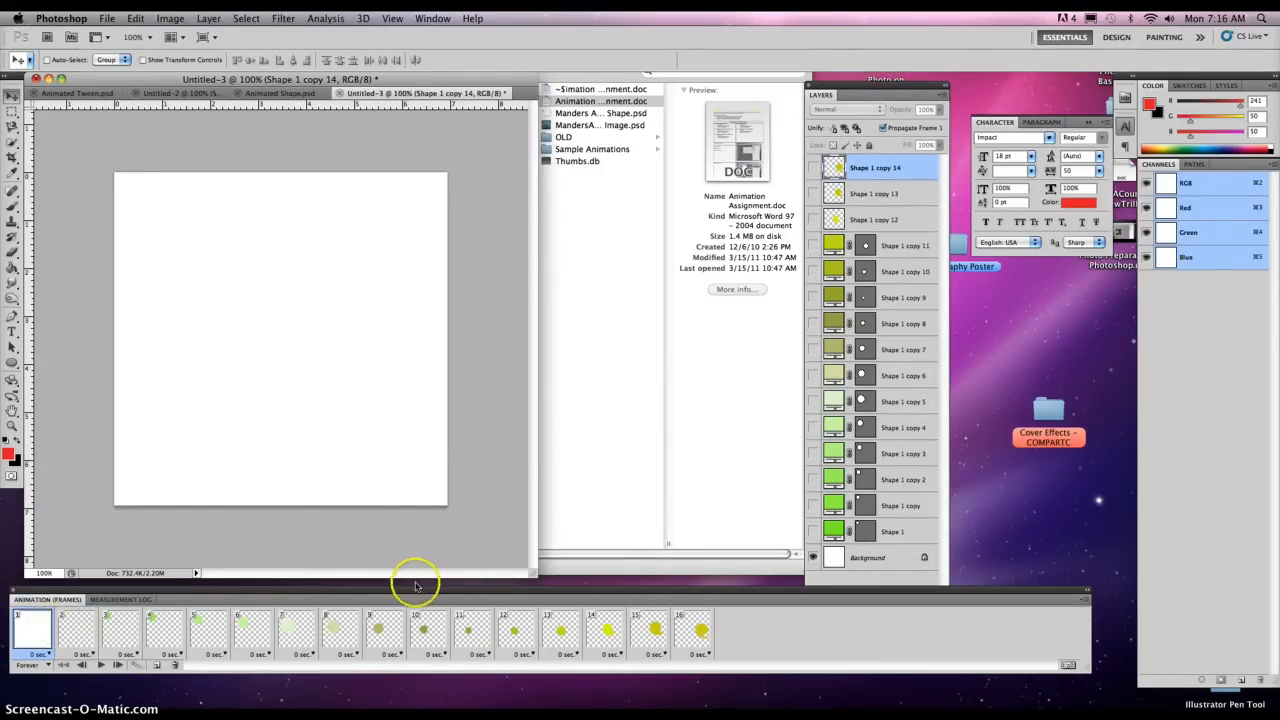
Select frames 2 through 16 and make the Background layer visible in them
left_click(76, 630)
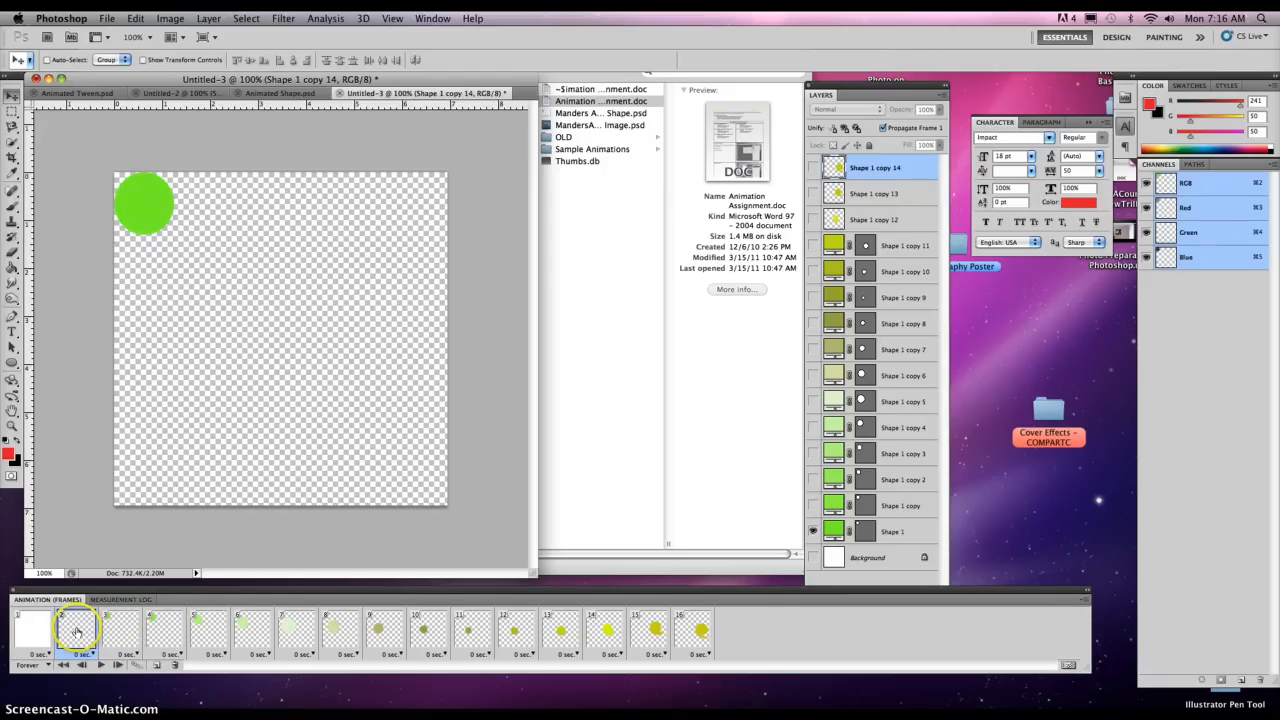
left_click(686, 632, "shift")
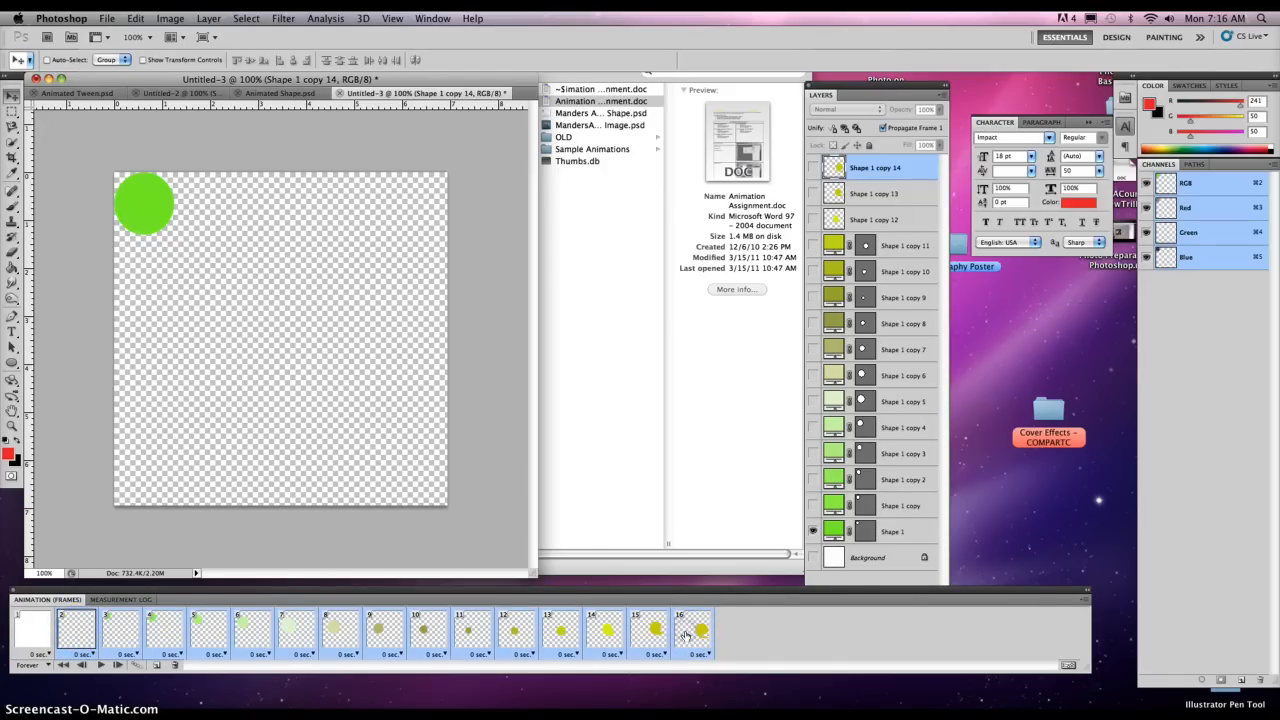
left_click(814, 557)
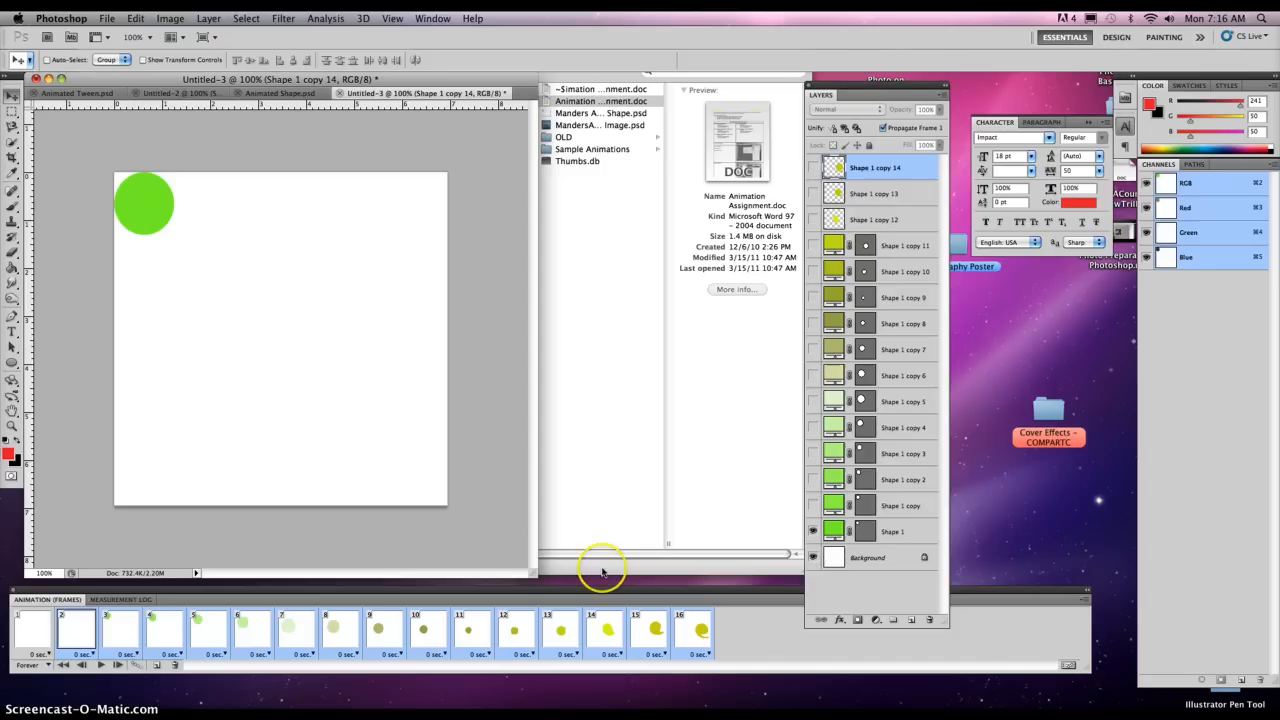
Play the animation from frame 1 to check its speed, then stop it
left_click(46, 626)
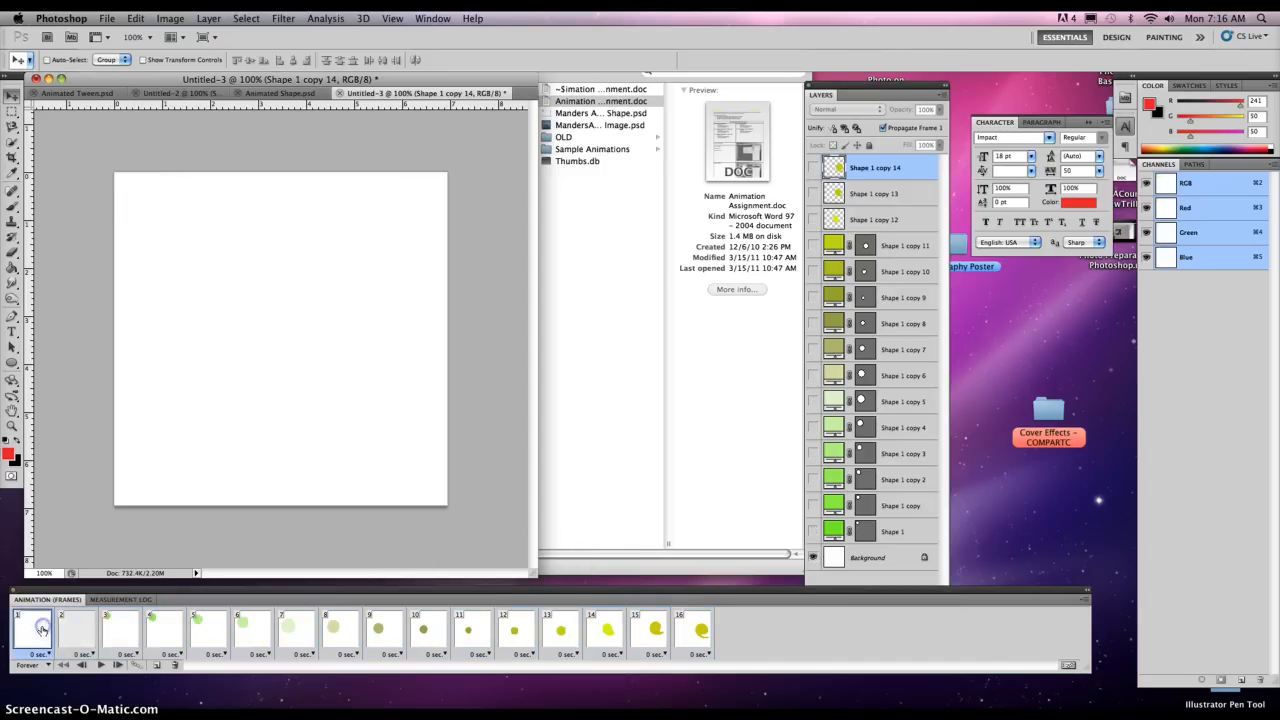
left_click(100, 666)
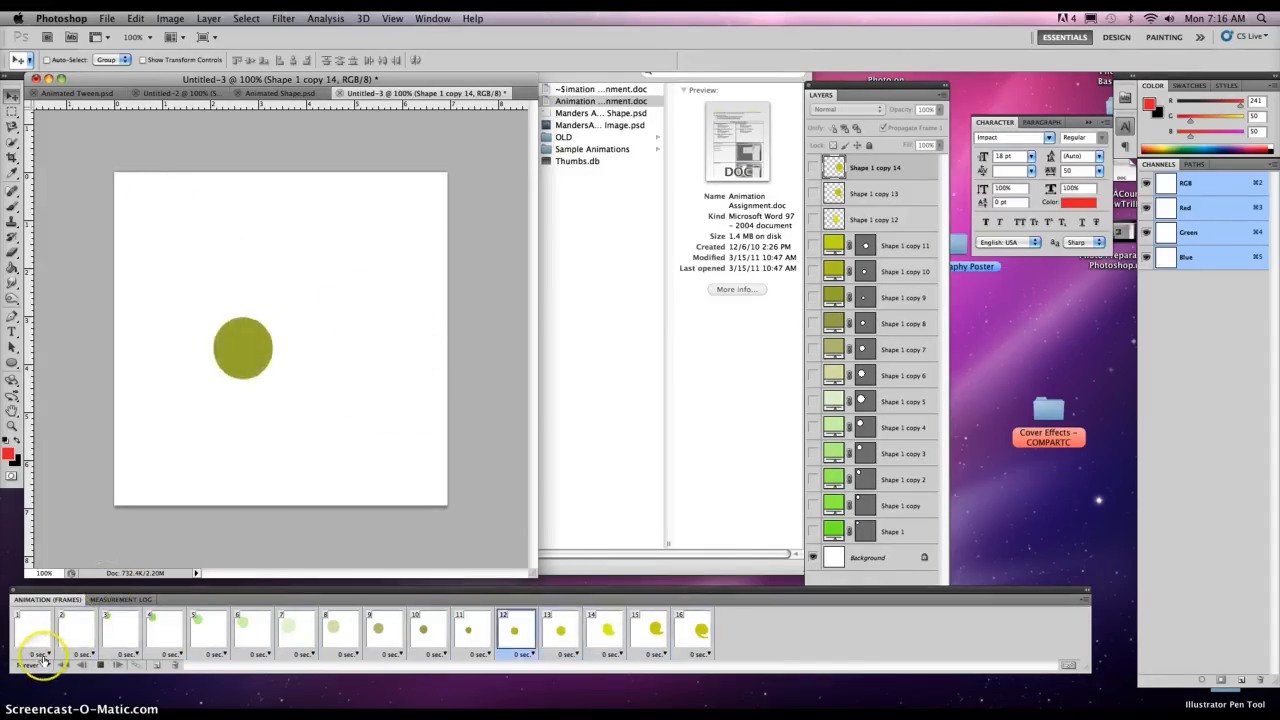
left_click(96, 666)
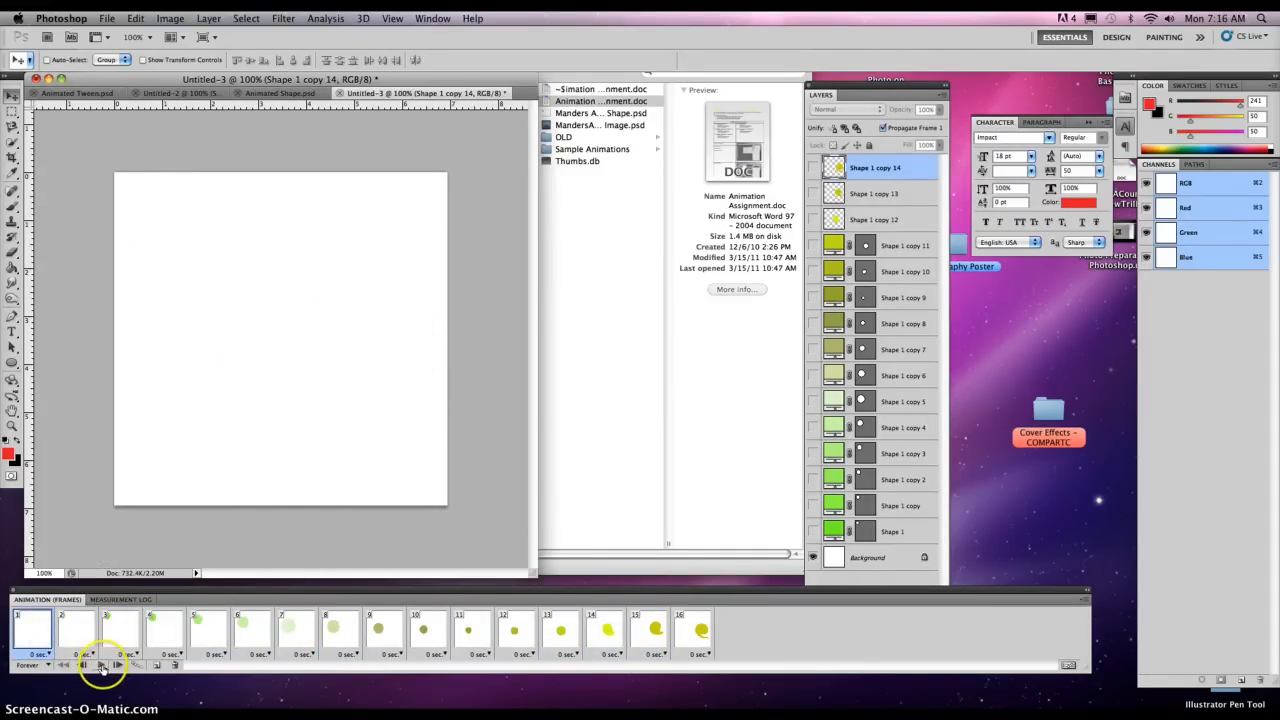
Set the delay of all 16 frames to 0.1 seconds and preview the animation
left_click(46, 656)
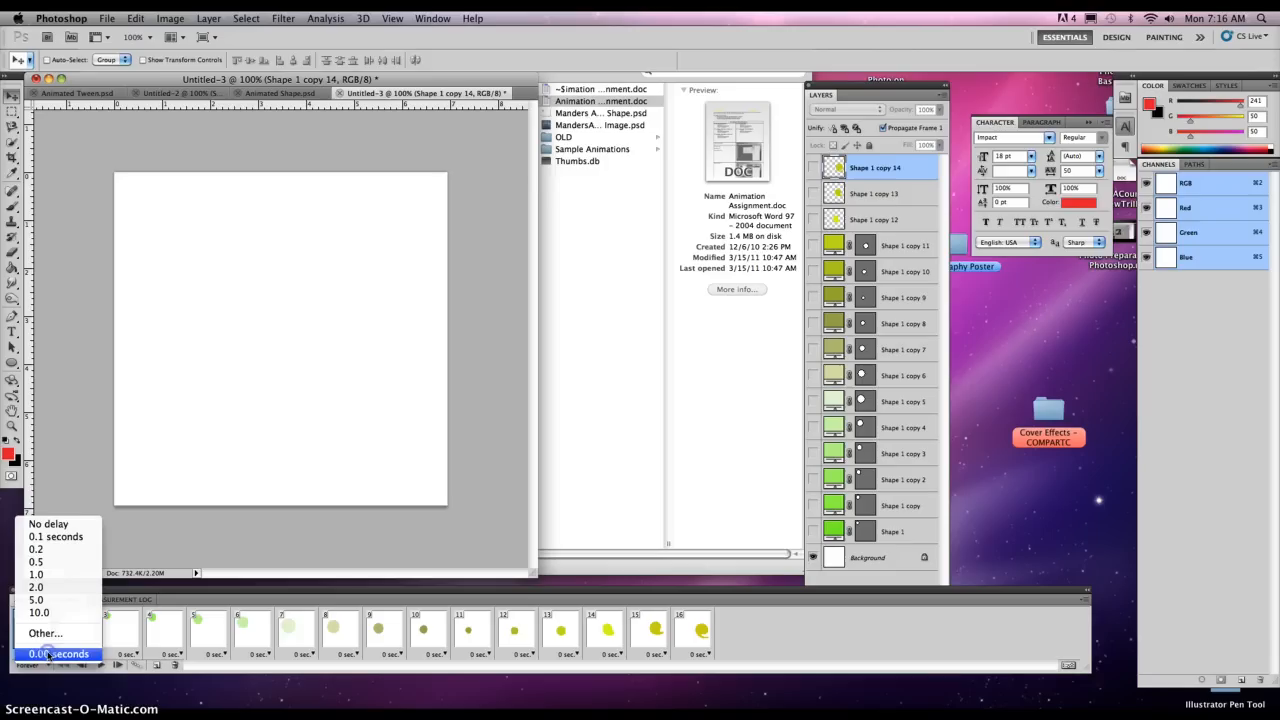
left_click(143, 577)
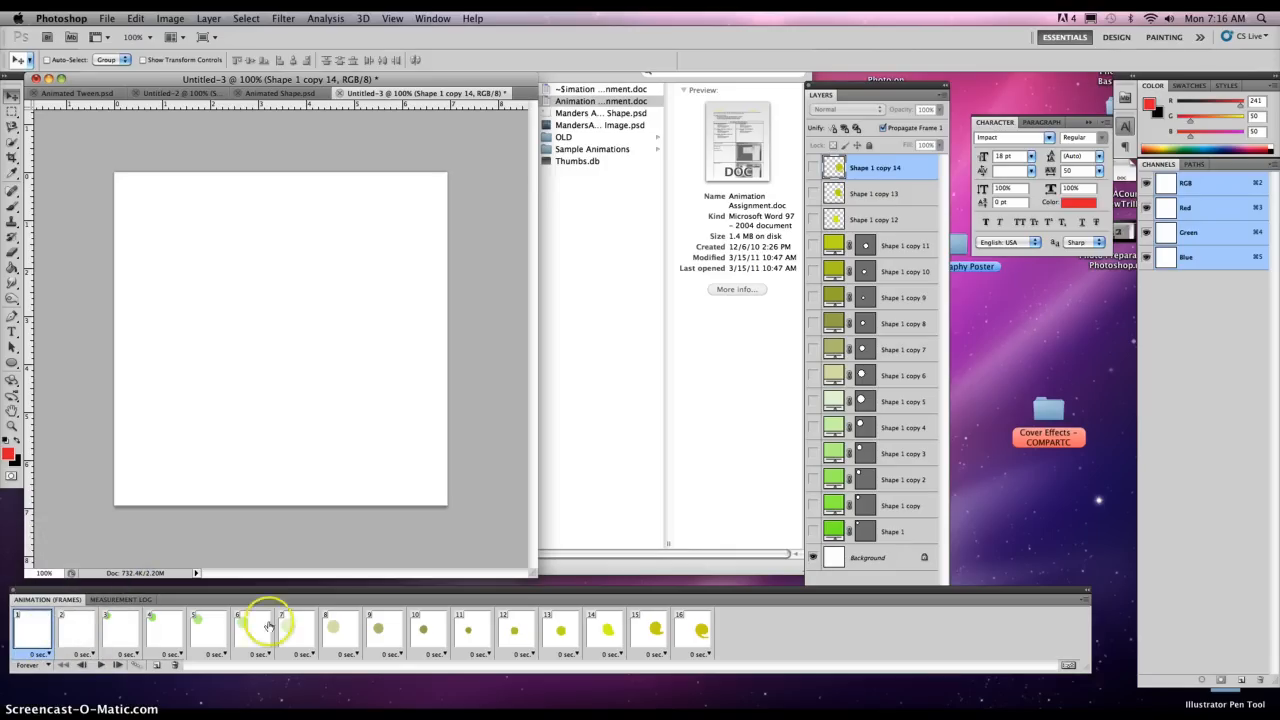
left_click(687, 641, "shift")
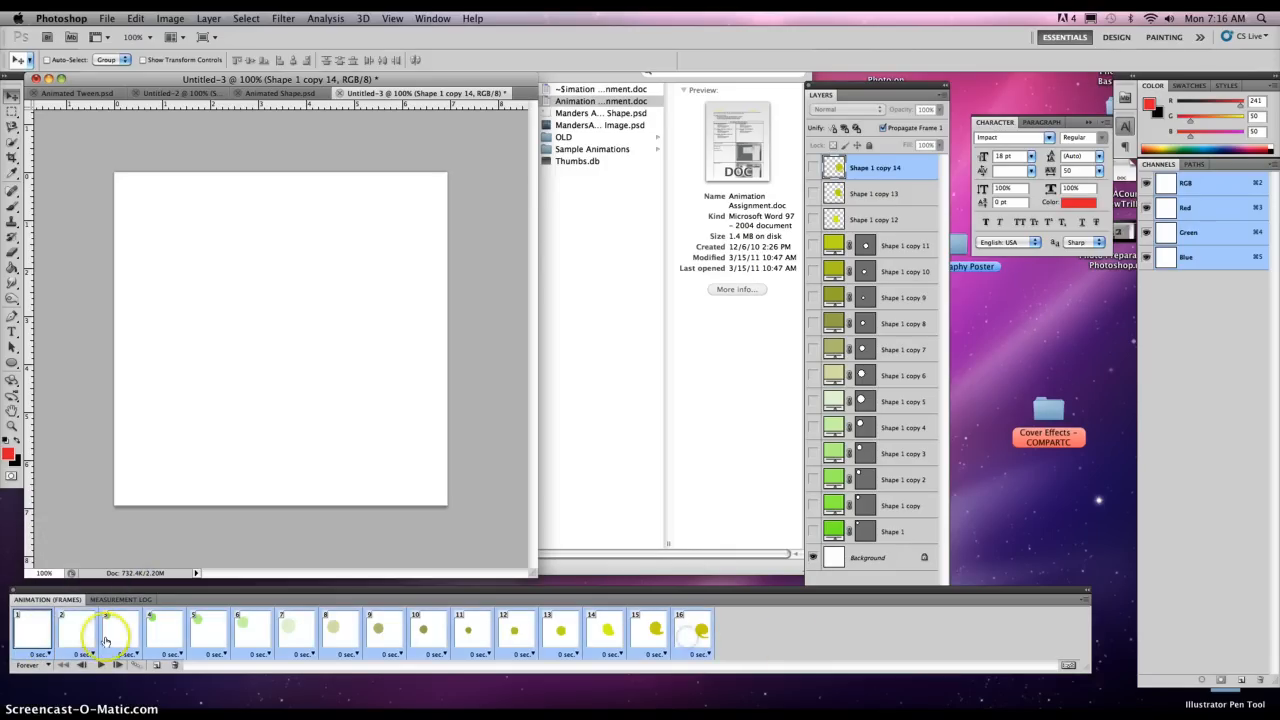
left_click(44, 655)
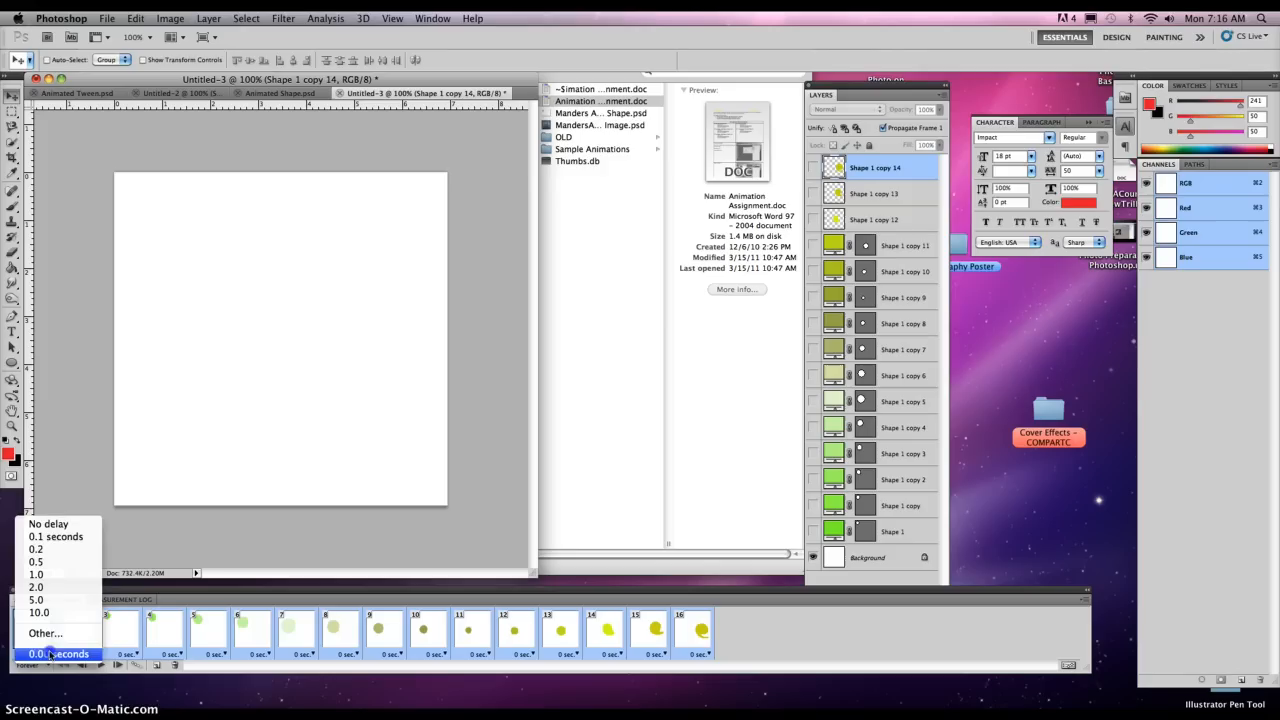
left_click(46, 538)
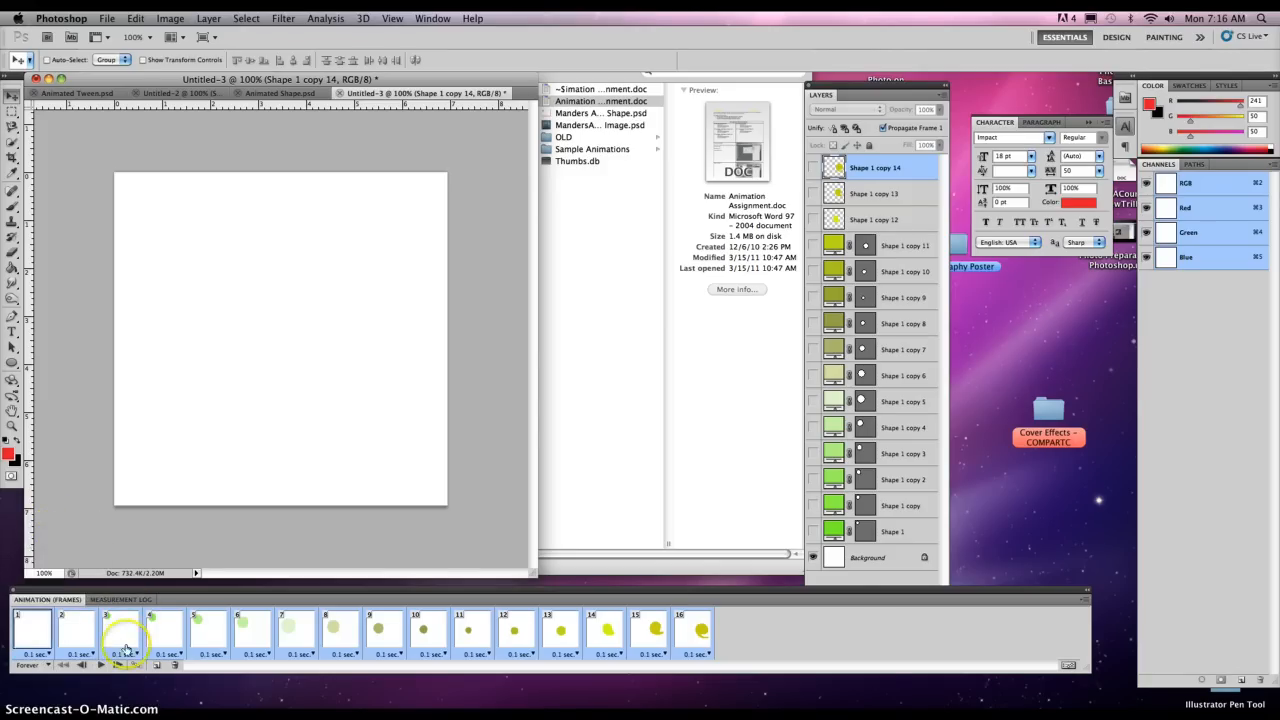
left_click(102, 665)
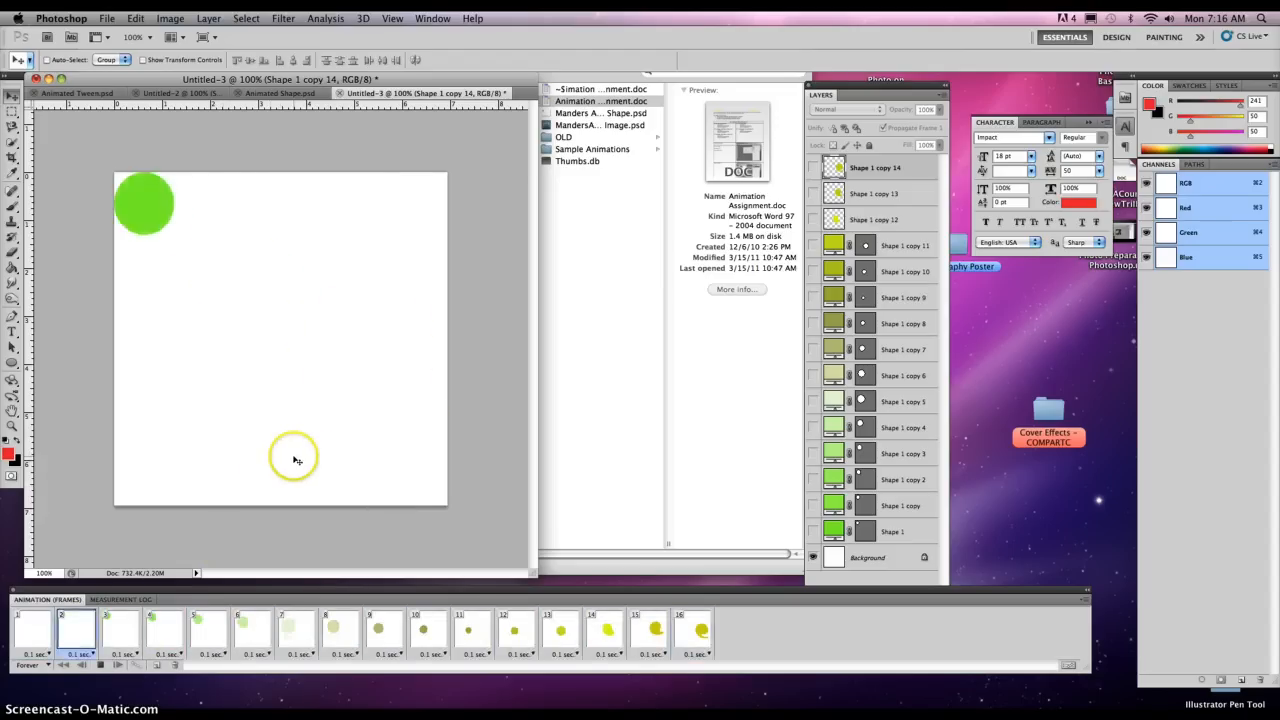
left_click(100, 665)
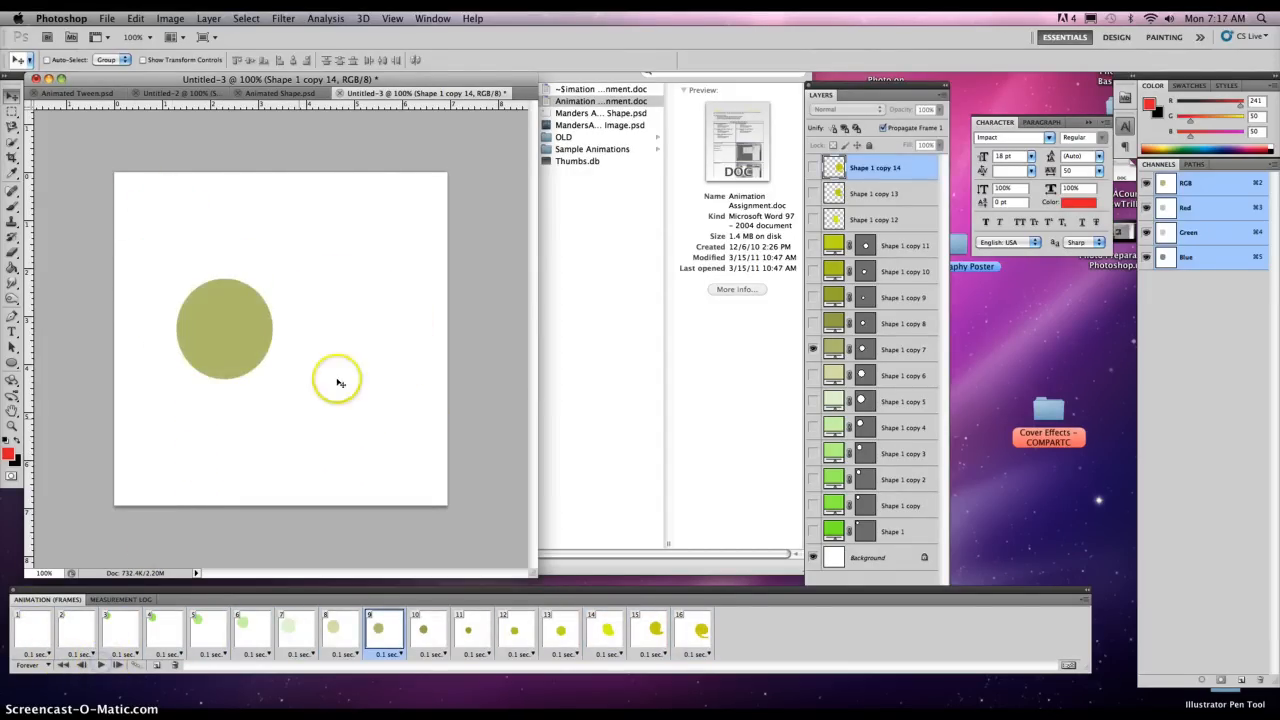